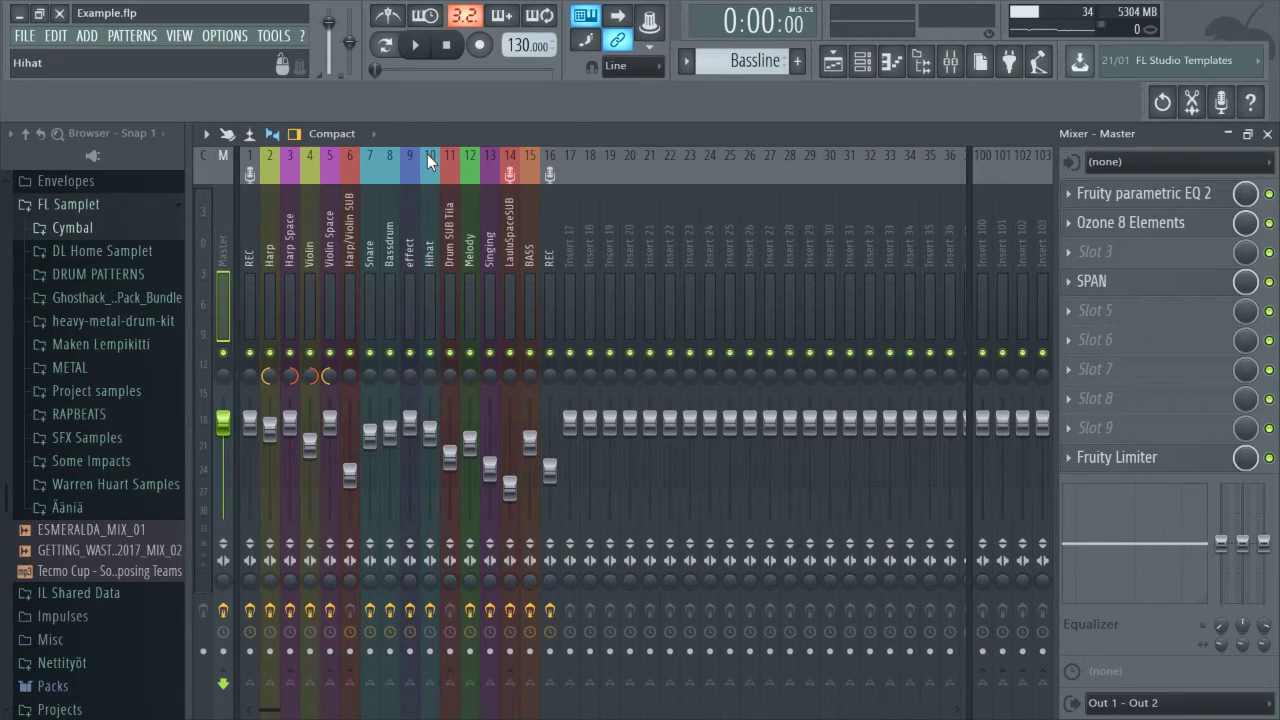
Clear the mixer and Transient windows off the Playlist and play the arrangement from the start, stopping after listening.
click(1229, 133)
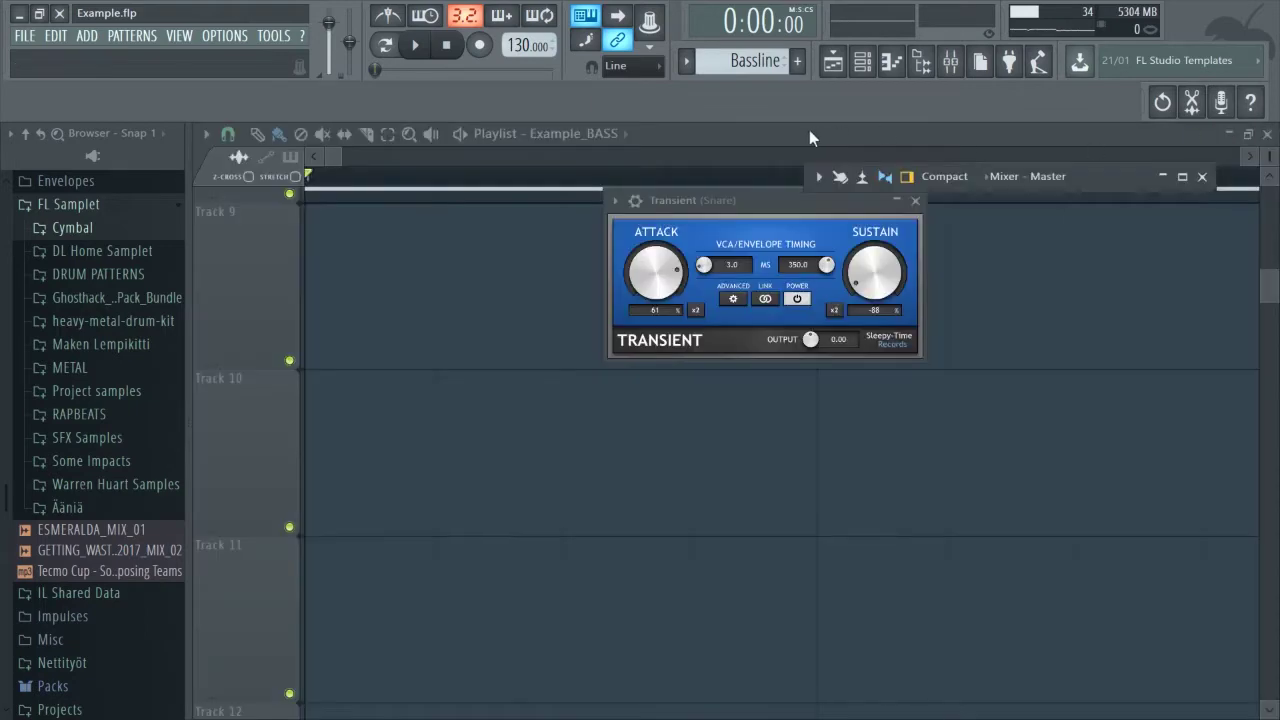
click(915, 201)
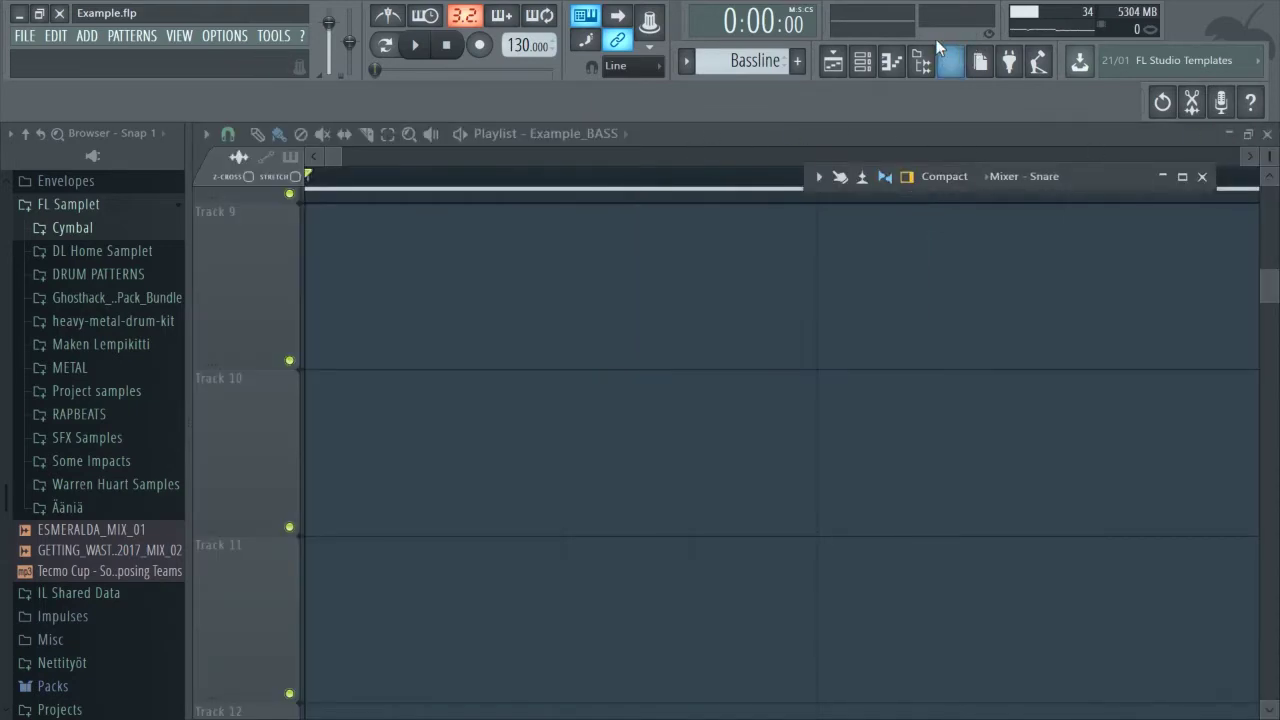
click(393, 134)
click(429, 135)
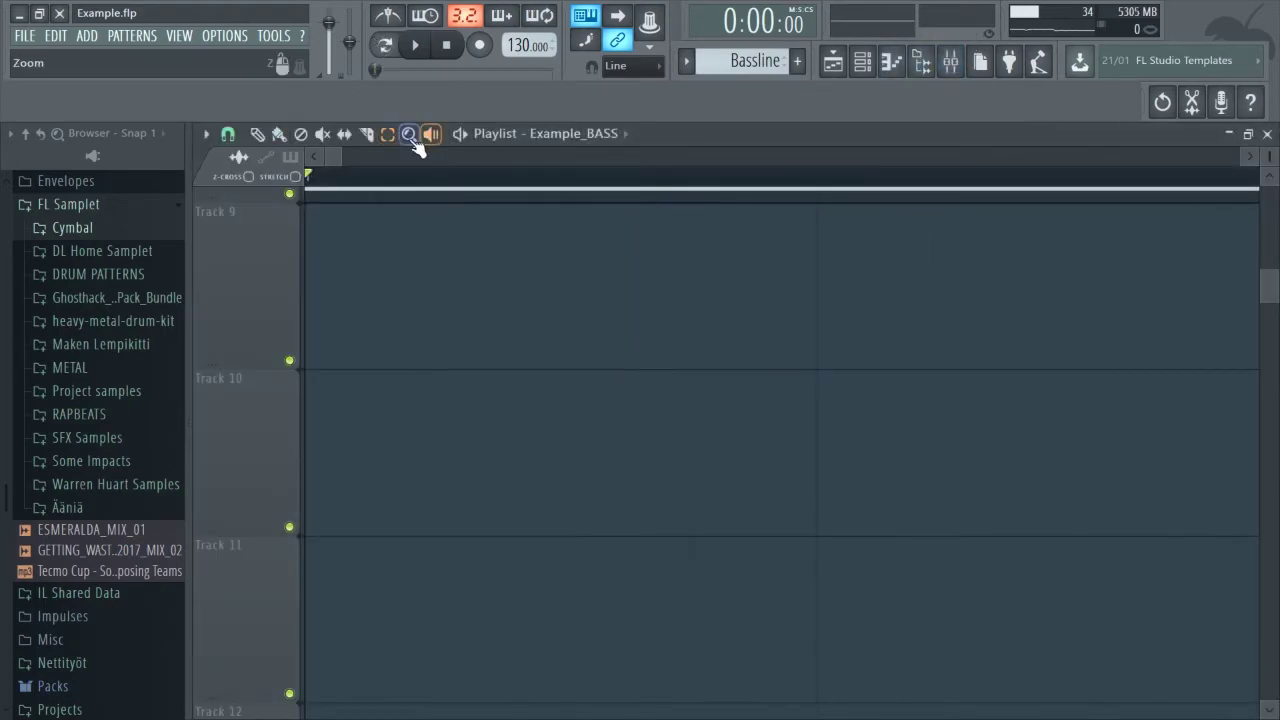
click(411, 135)
right_click(449, 294)
right_click(449, 294)
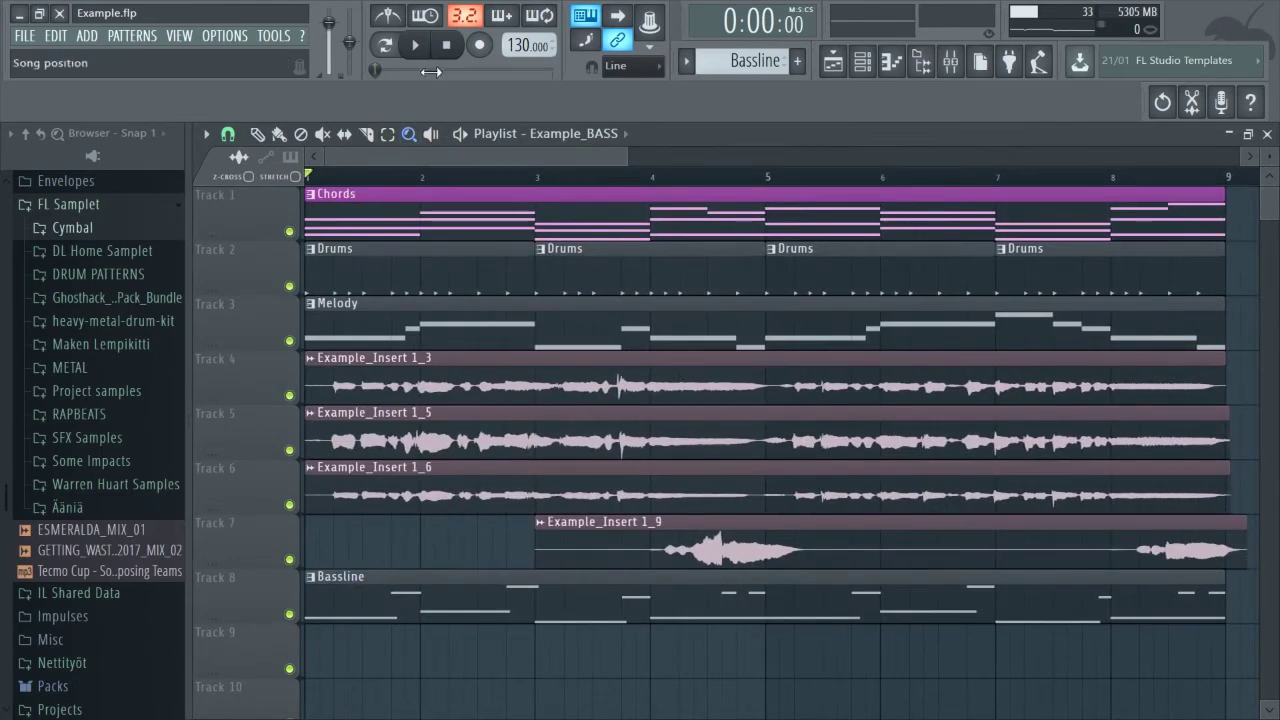
click(418, 45)
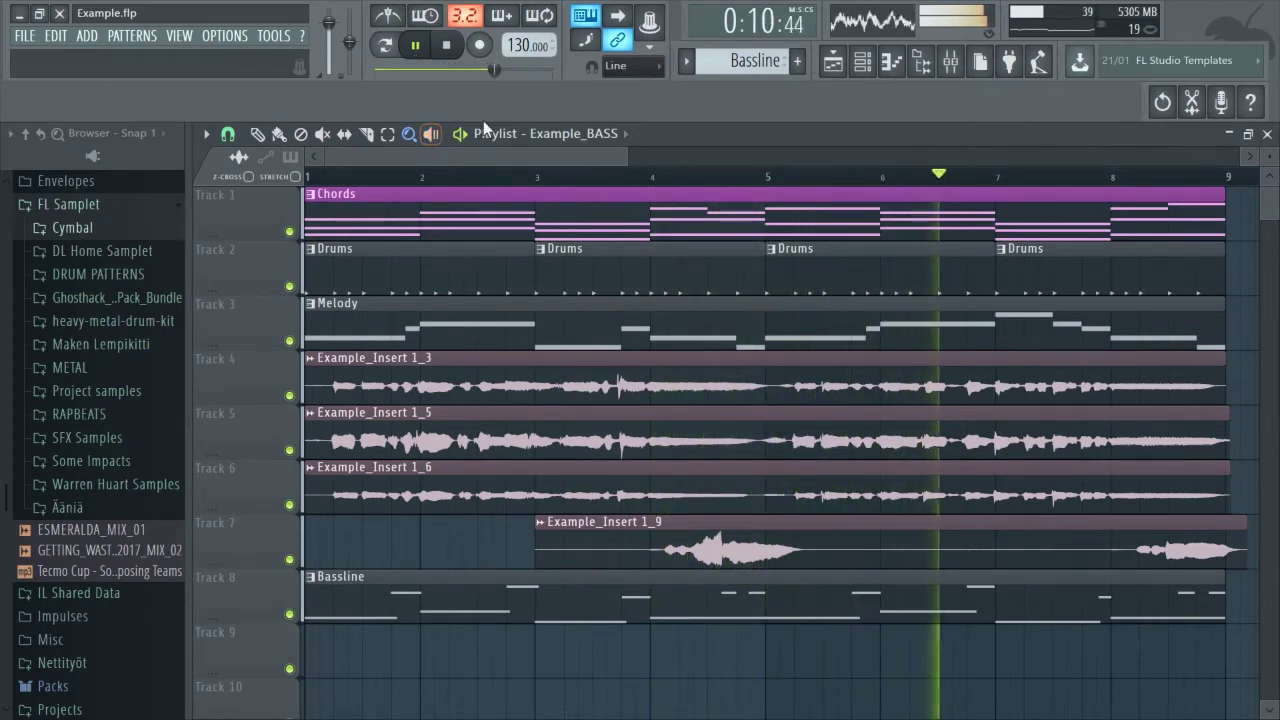
click(452, 47)
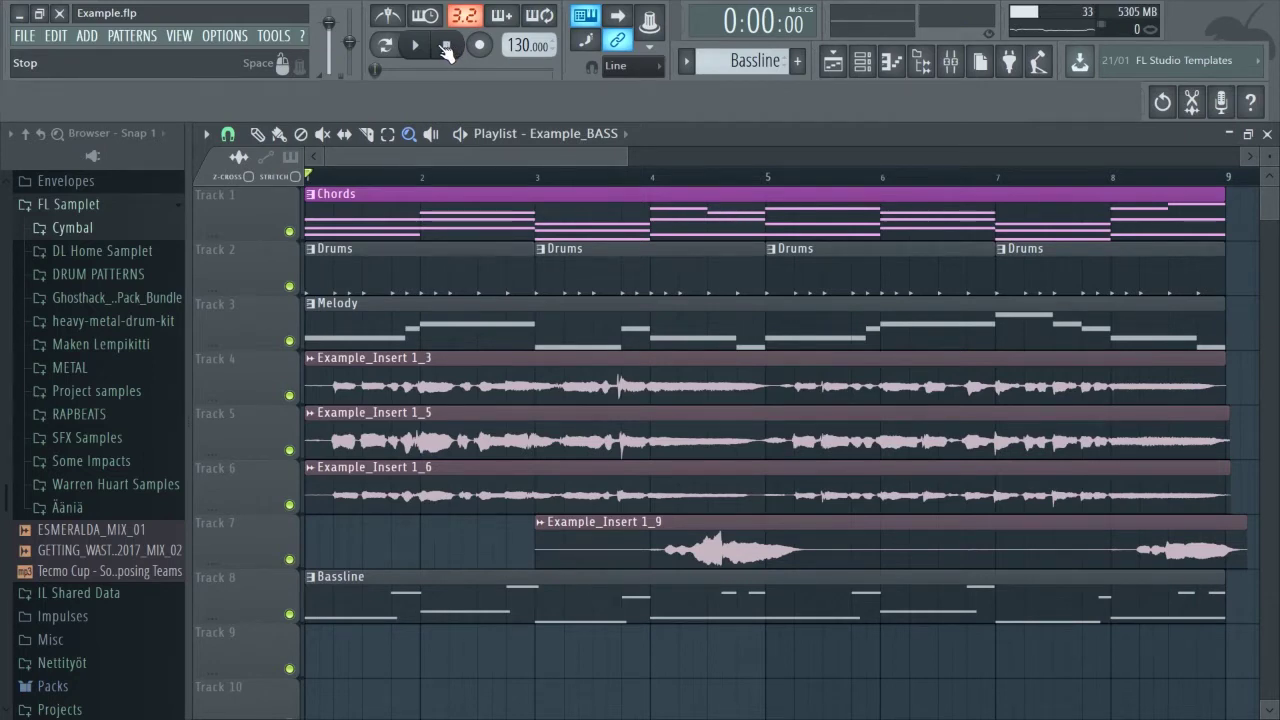
Review the effect chains on the Harp, Harp Space, REC, Bassdrum, effect, Hihat and Master mixer tracks.
click(950, 60)
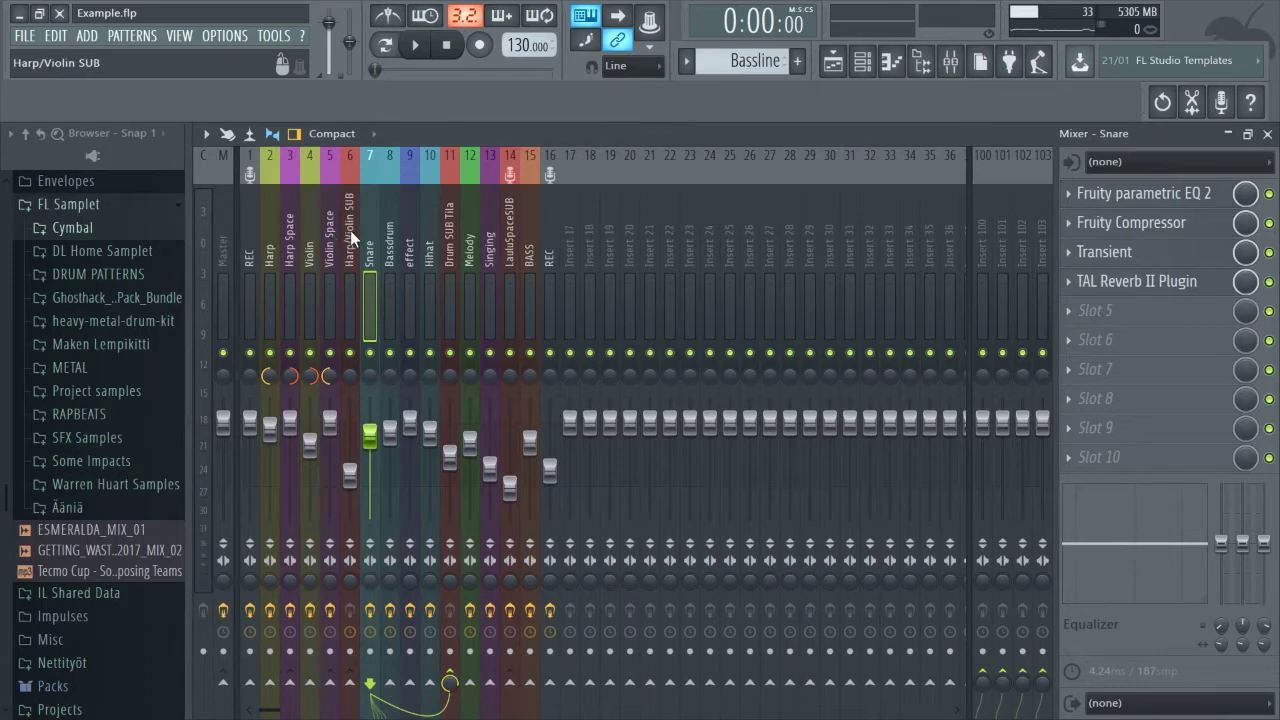
click(270, 255)
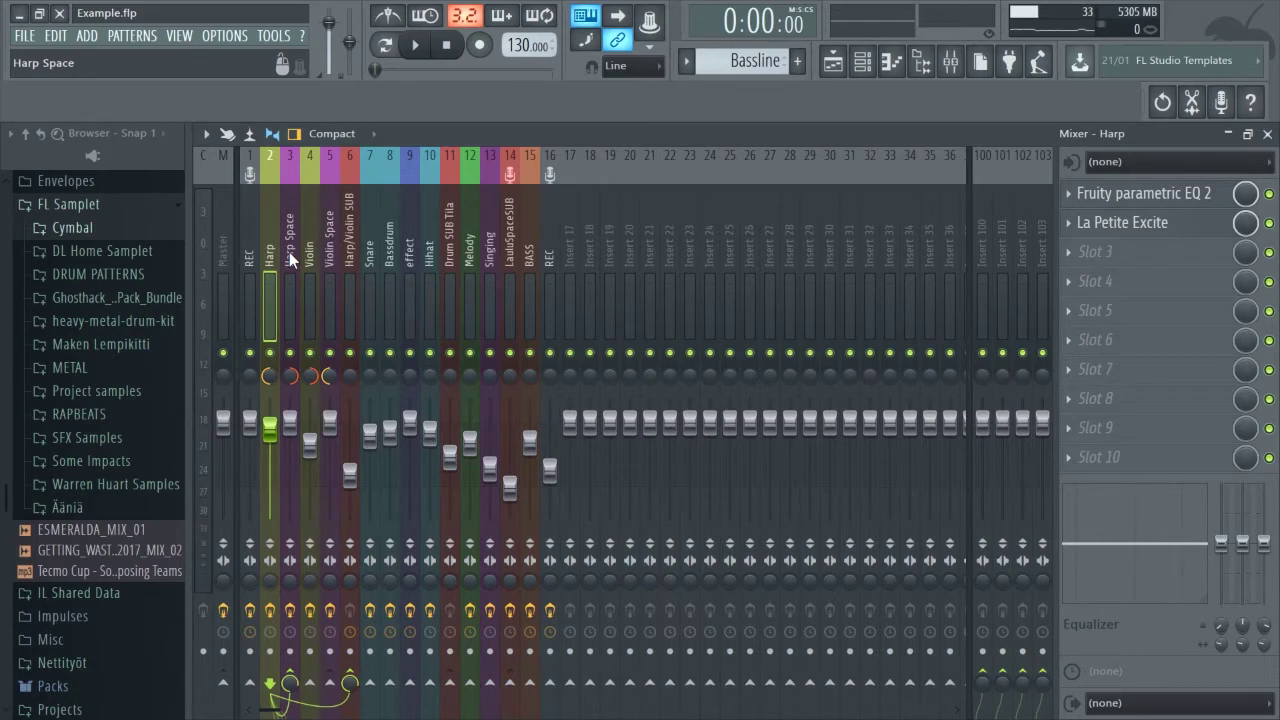
click(289, 252)
click(250, 256)
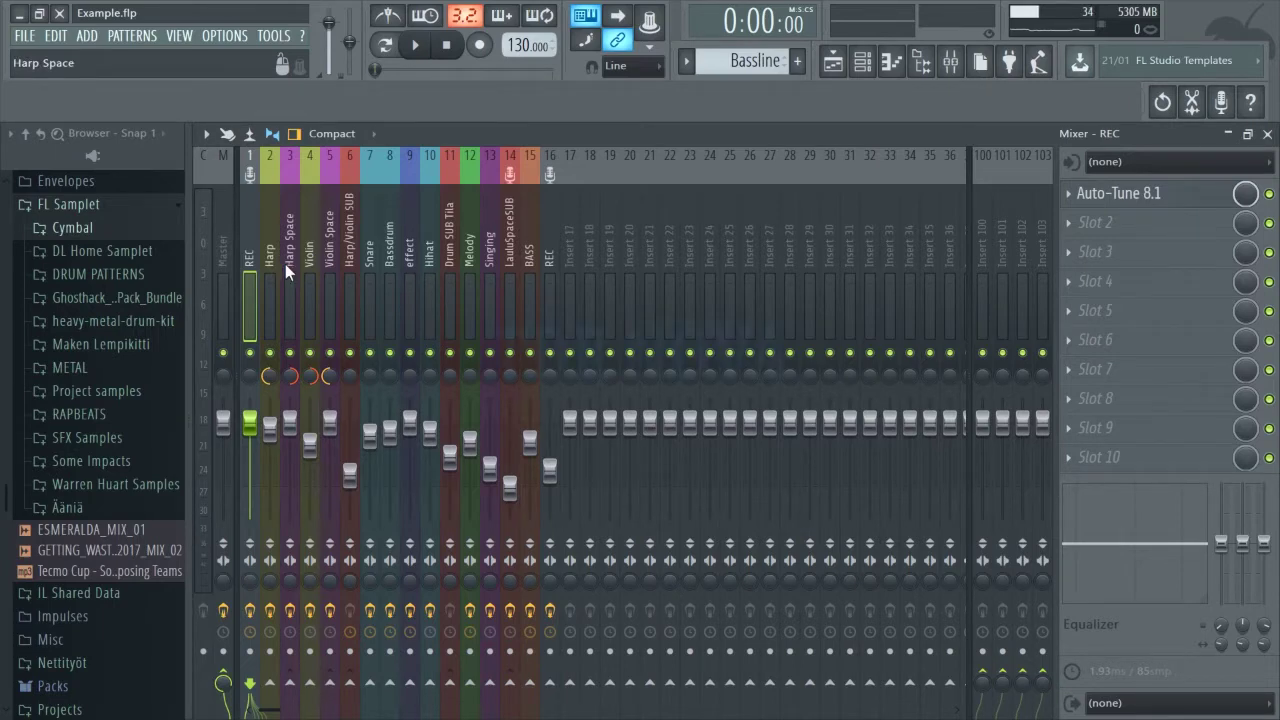
click(390, 264)
click(430, 264)
click(410, 264)
click(430, 264)
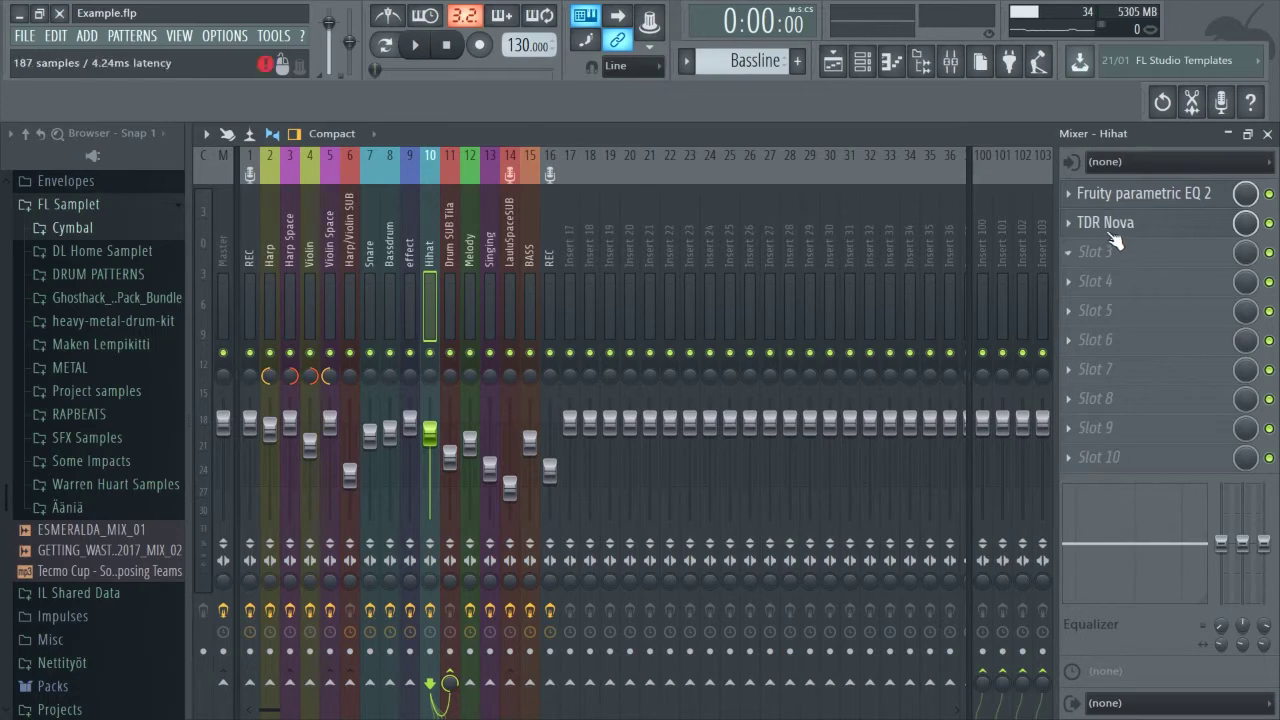
click(219, 252)
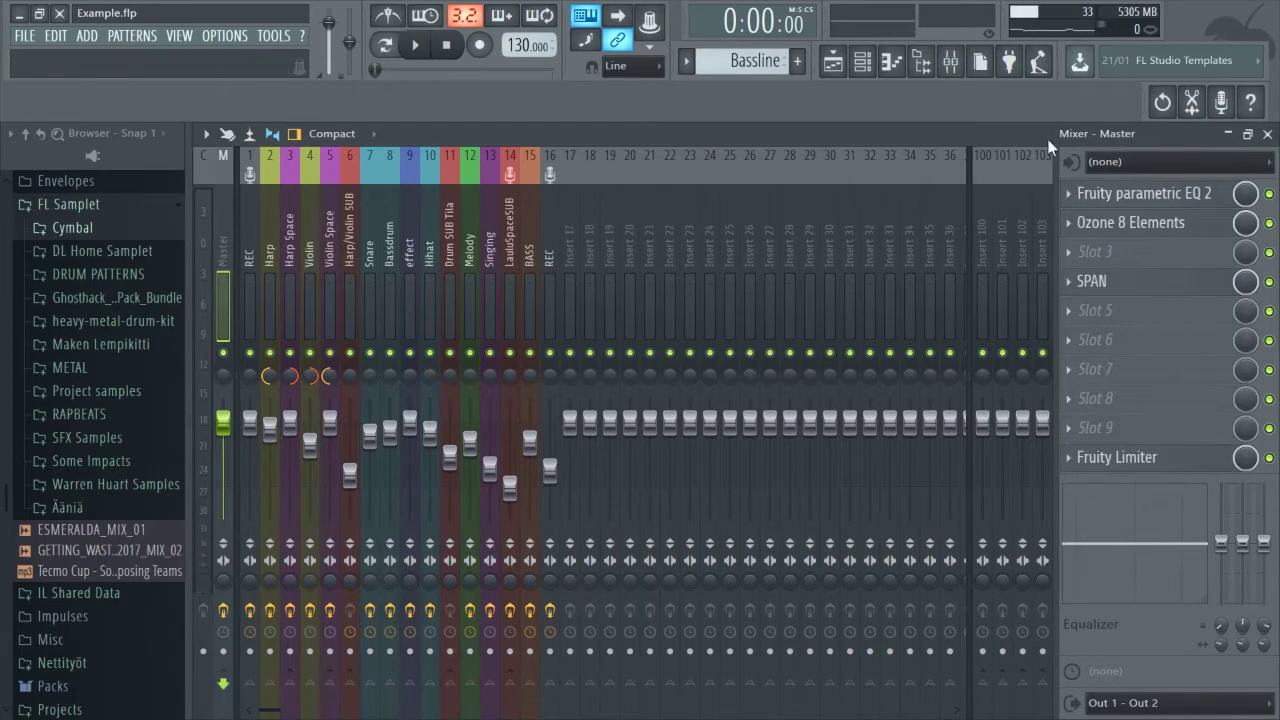
Set the band IV threshold to -12.5 dB in the Hihat track's TDR Nova and close the plugin window.
click(422, 254)
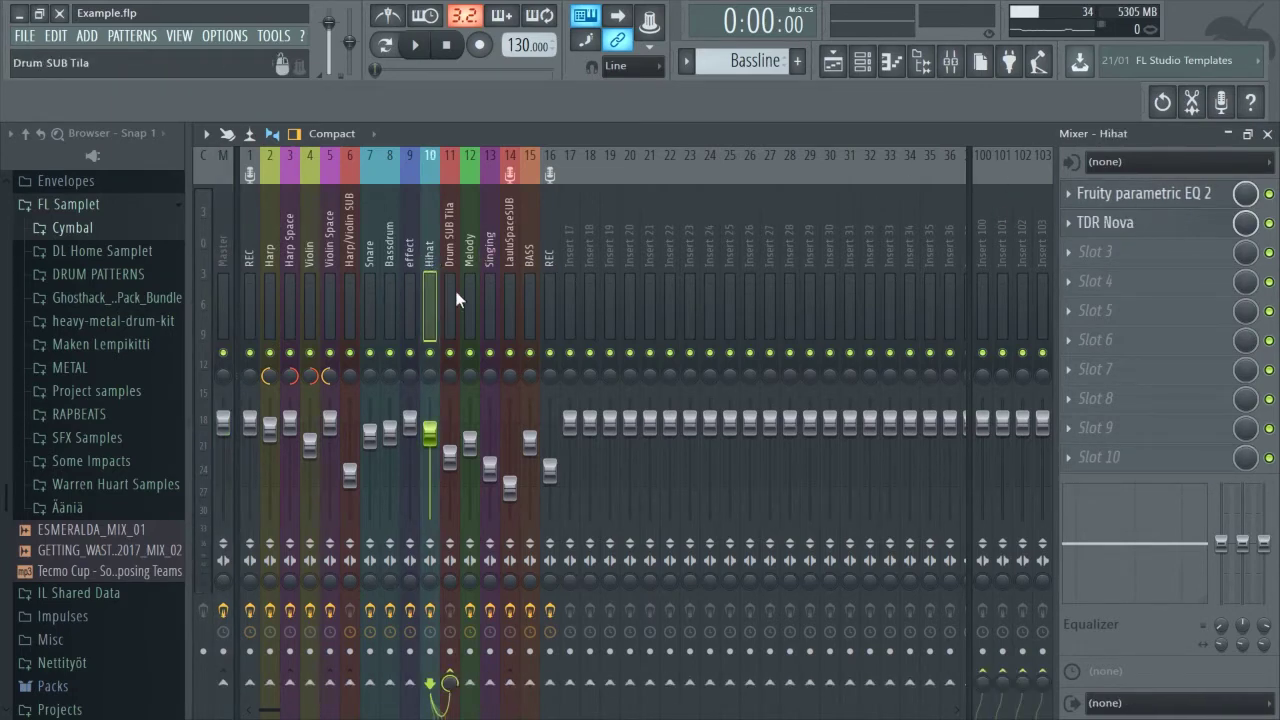
click(1115, 224)
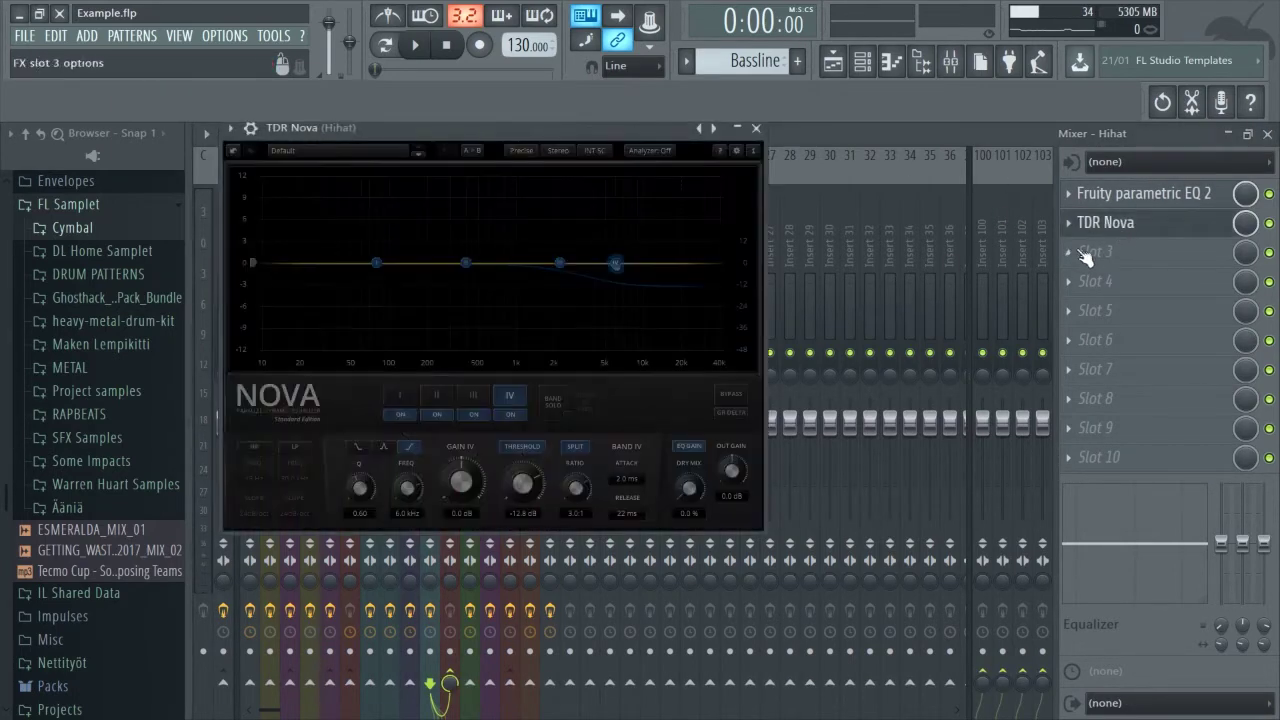
drag(505, 140, 629, 187)
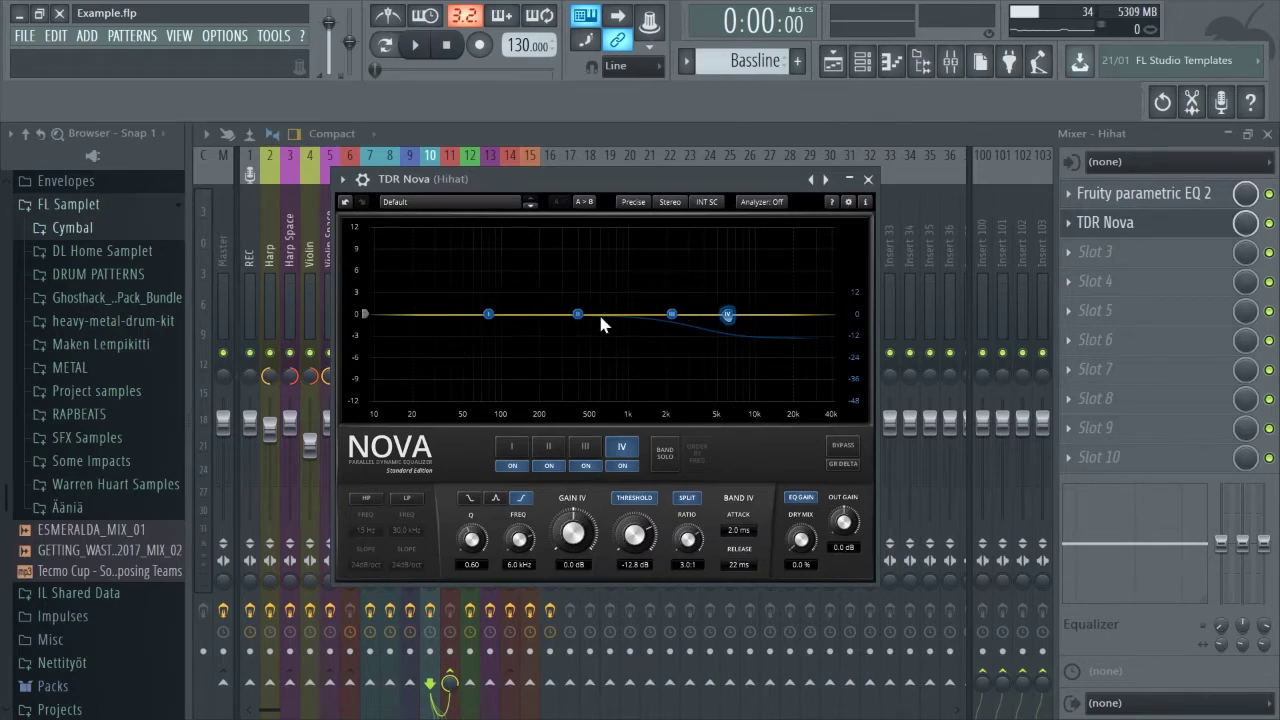
click(489, 315)
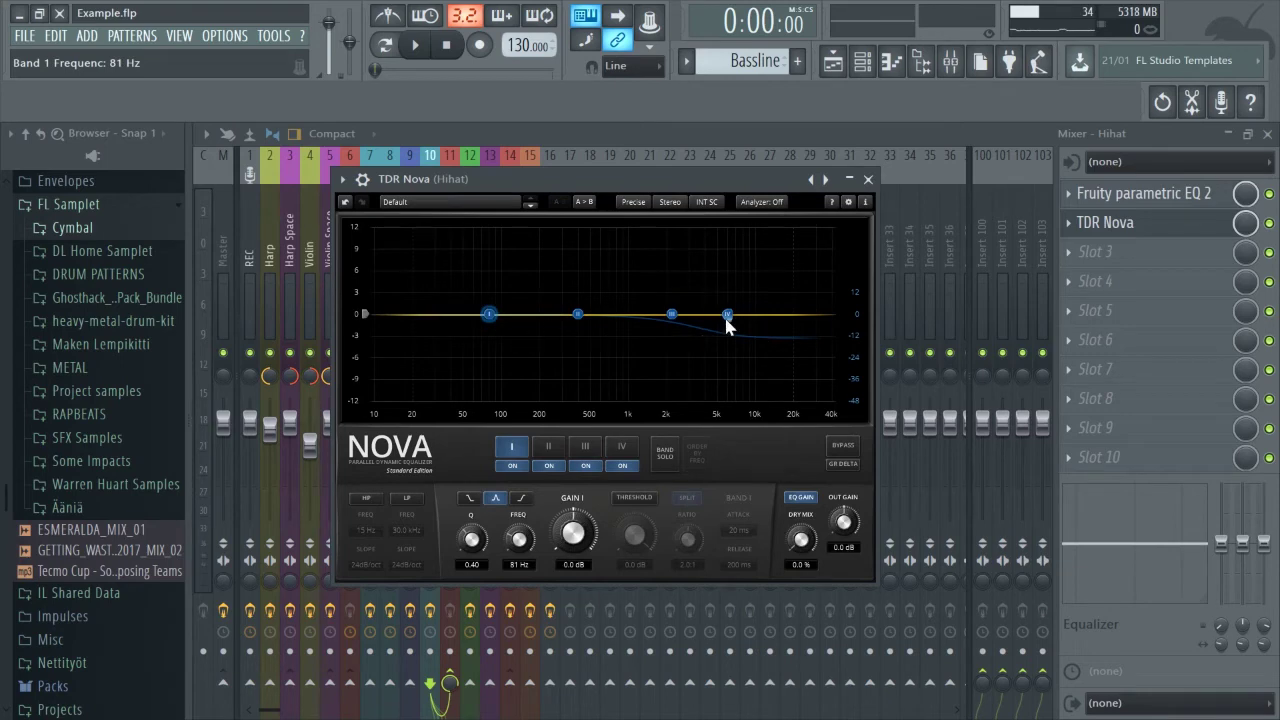
click(620, 452)
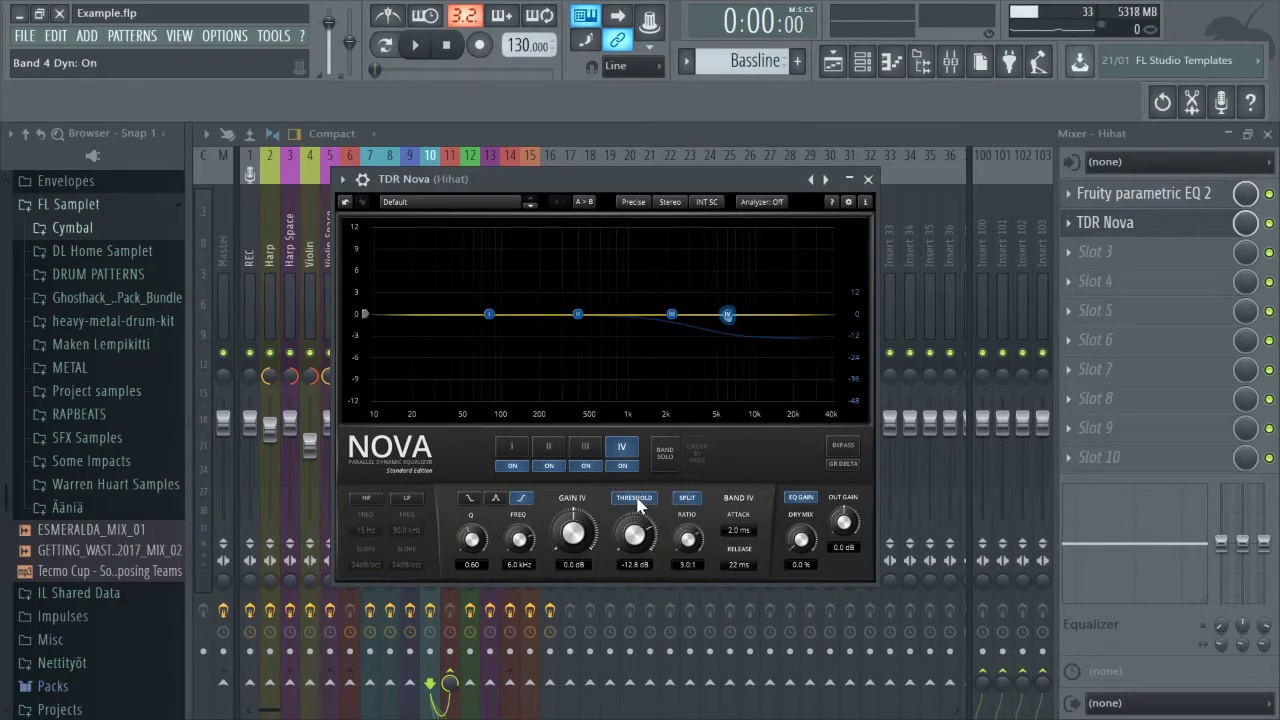
drag(638, 556, 638, 549)
click(542, 129)
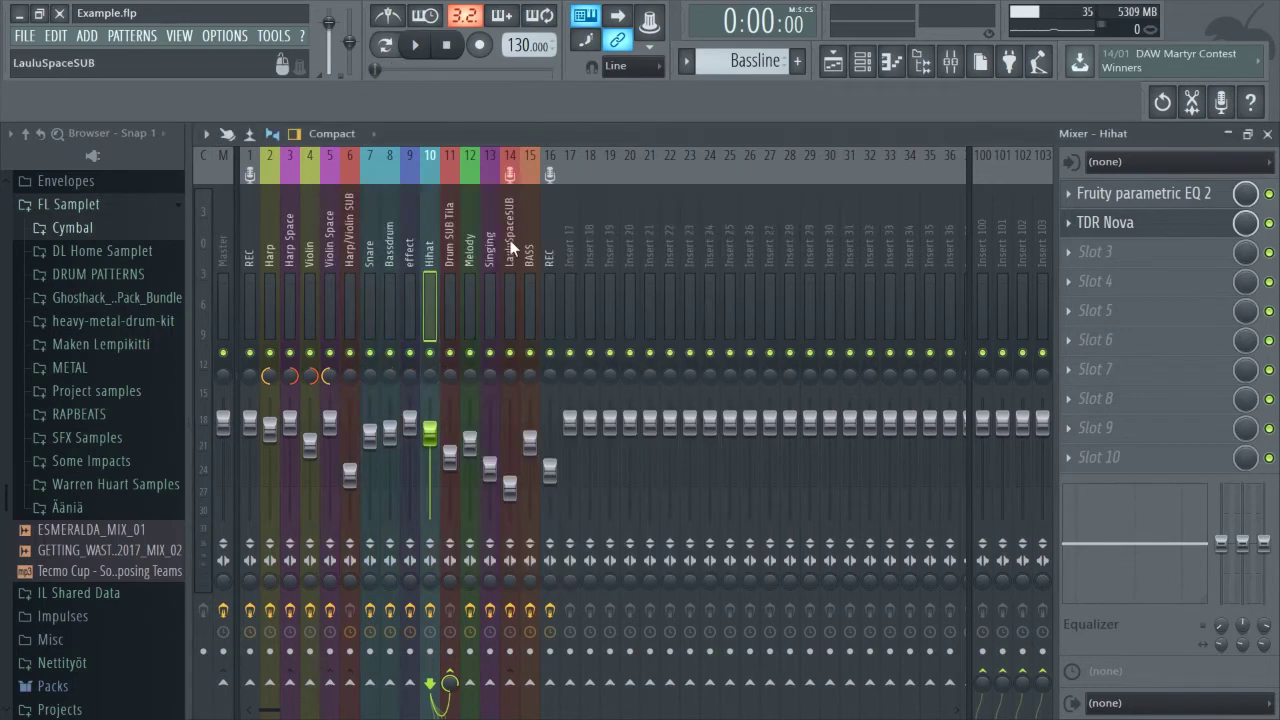
Solo the Hihat mixer track and play it to compare the sound with TDR Nova off and on, then stop playback.
right_click(430, 353)
click(418, 46)
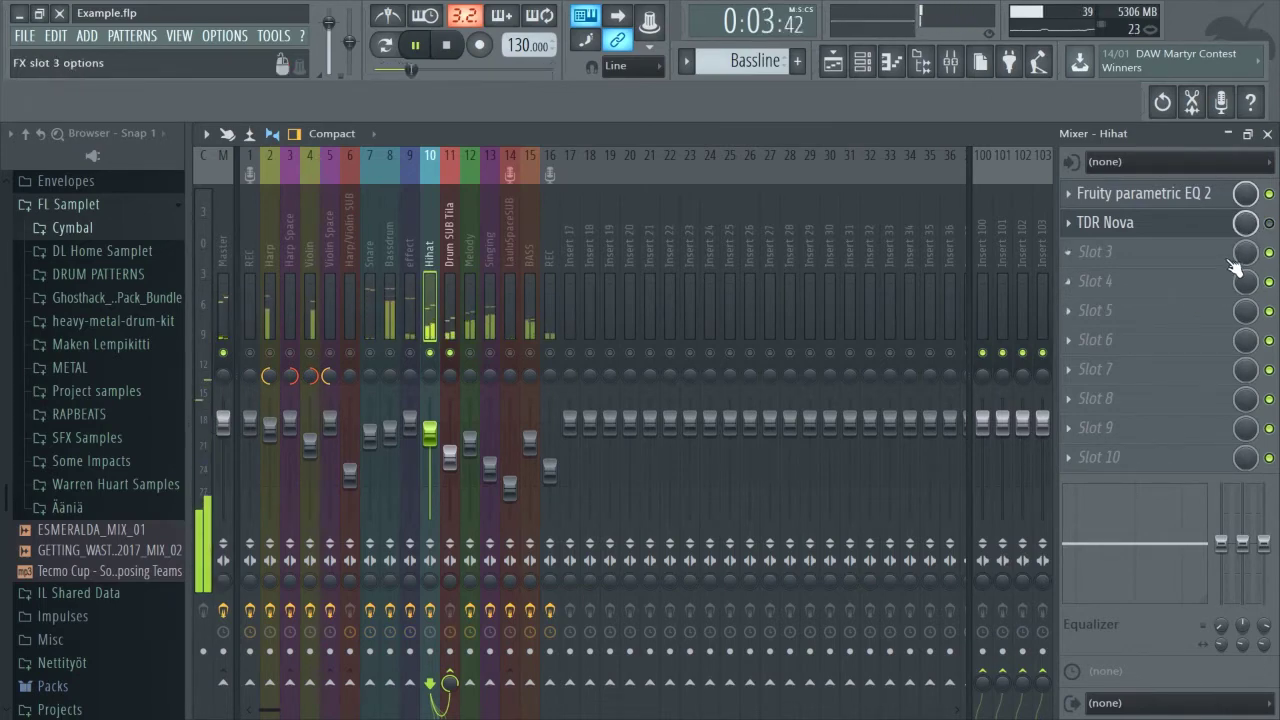
click(1158, 205)
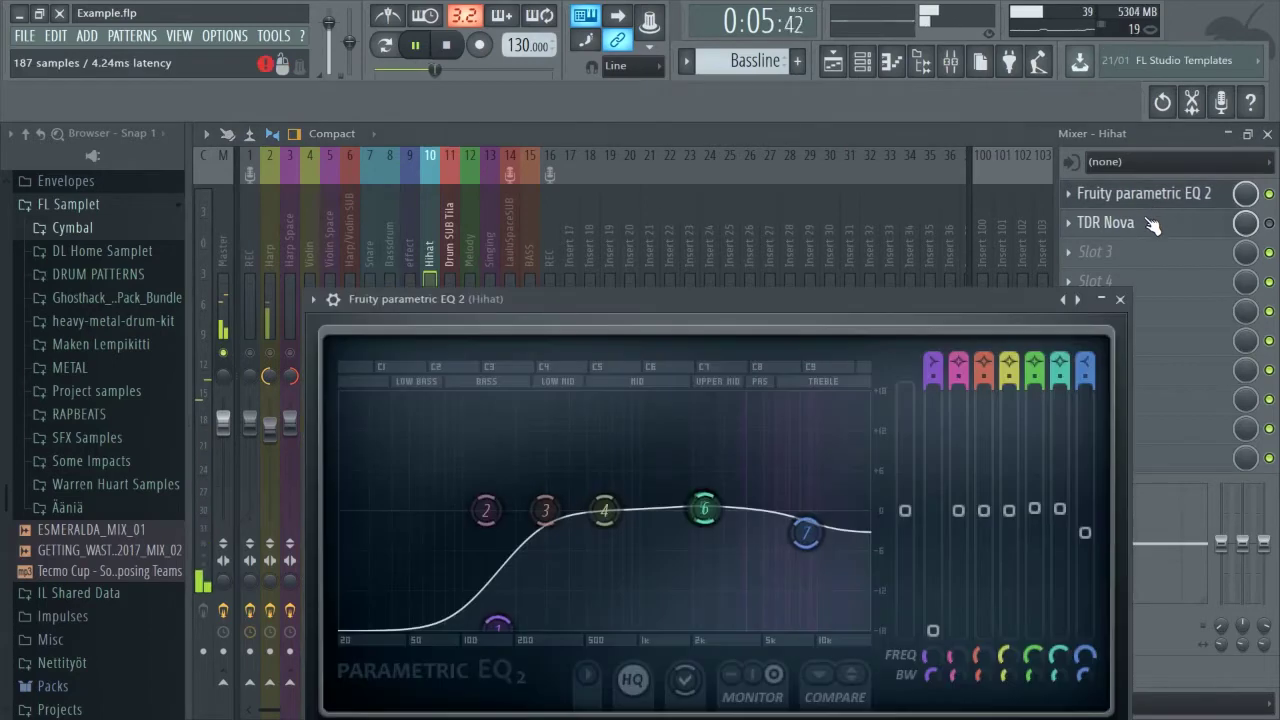
click(1104, 300)
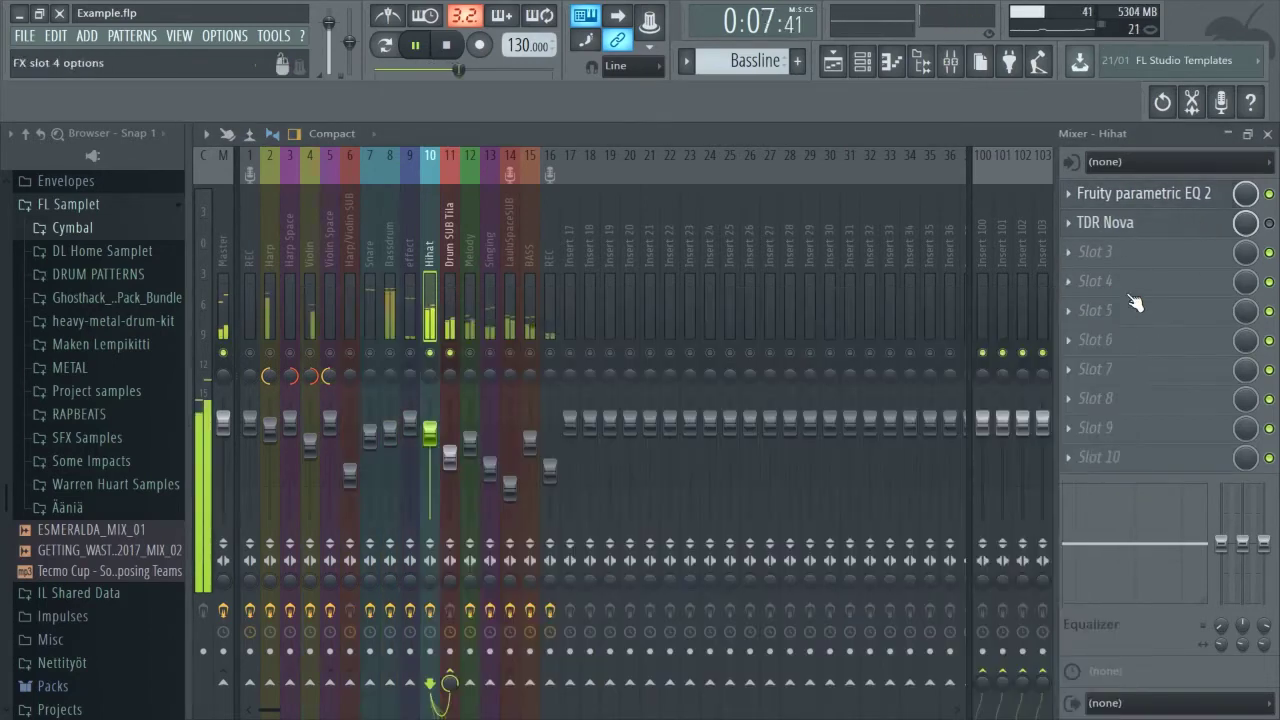
click(1176, 232)
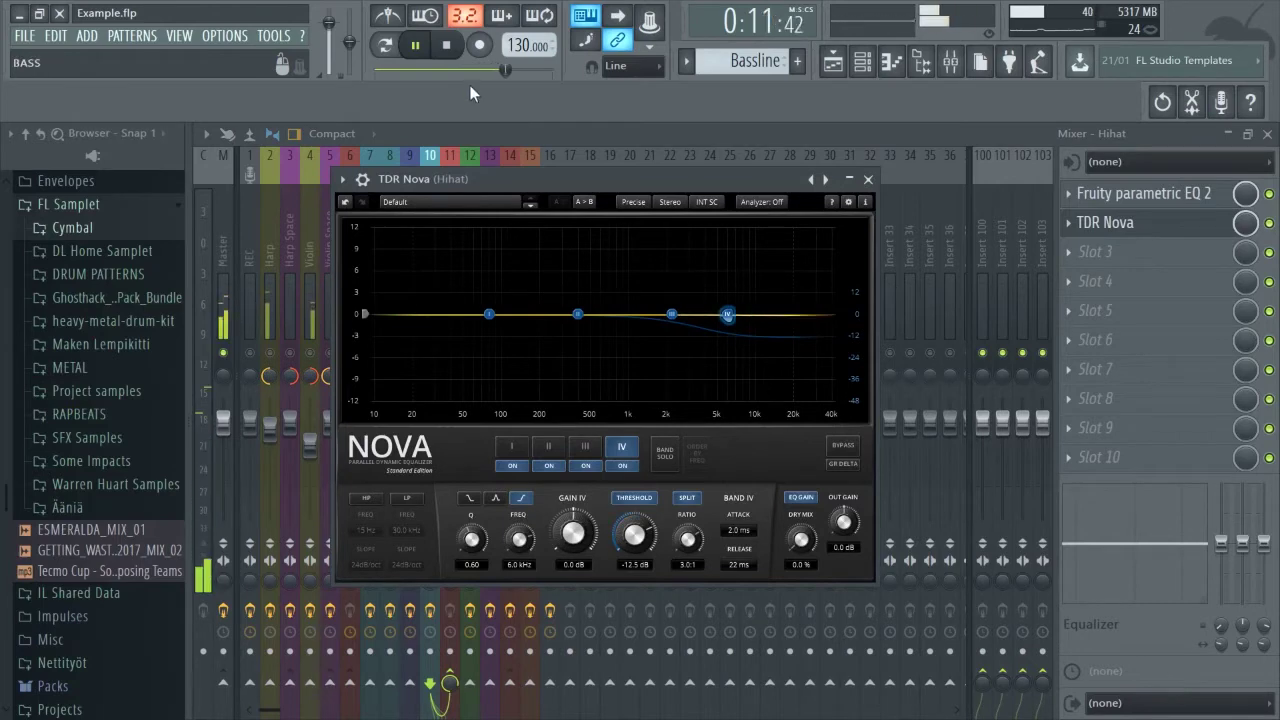
click(447, 46)
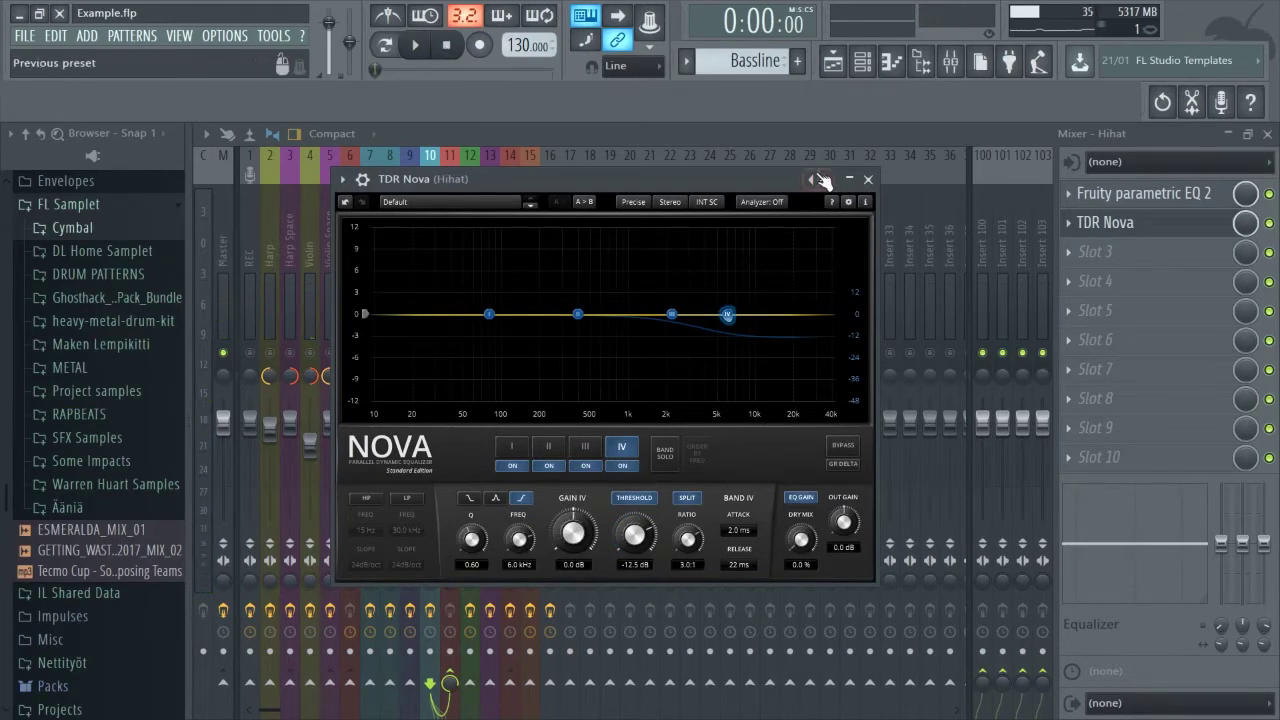
click(868, 180)
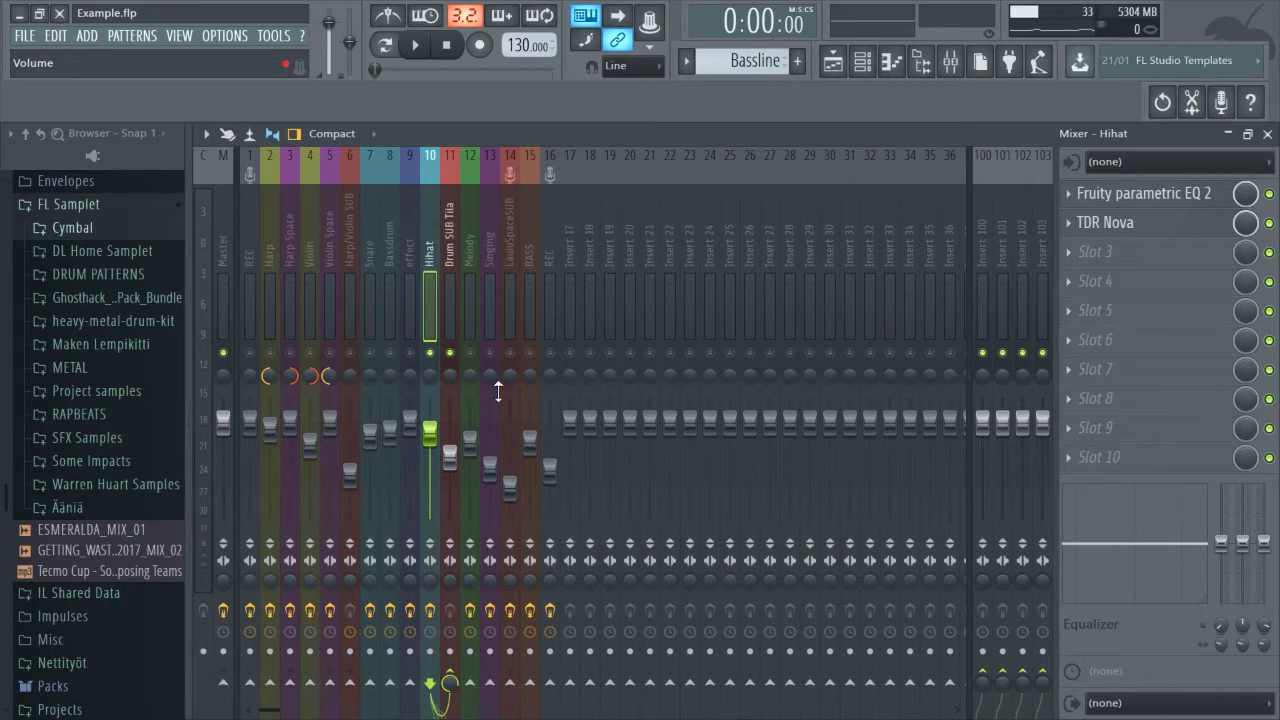
Review the Singing and LauluSpaceSUB effect chains and examine band III of TDR Nova on the Singing track.
click(489, 262)
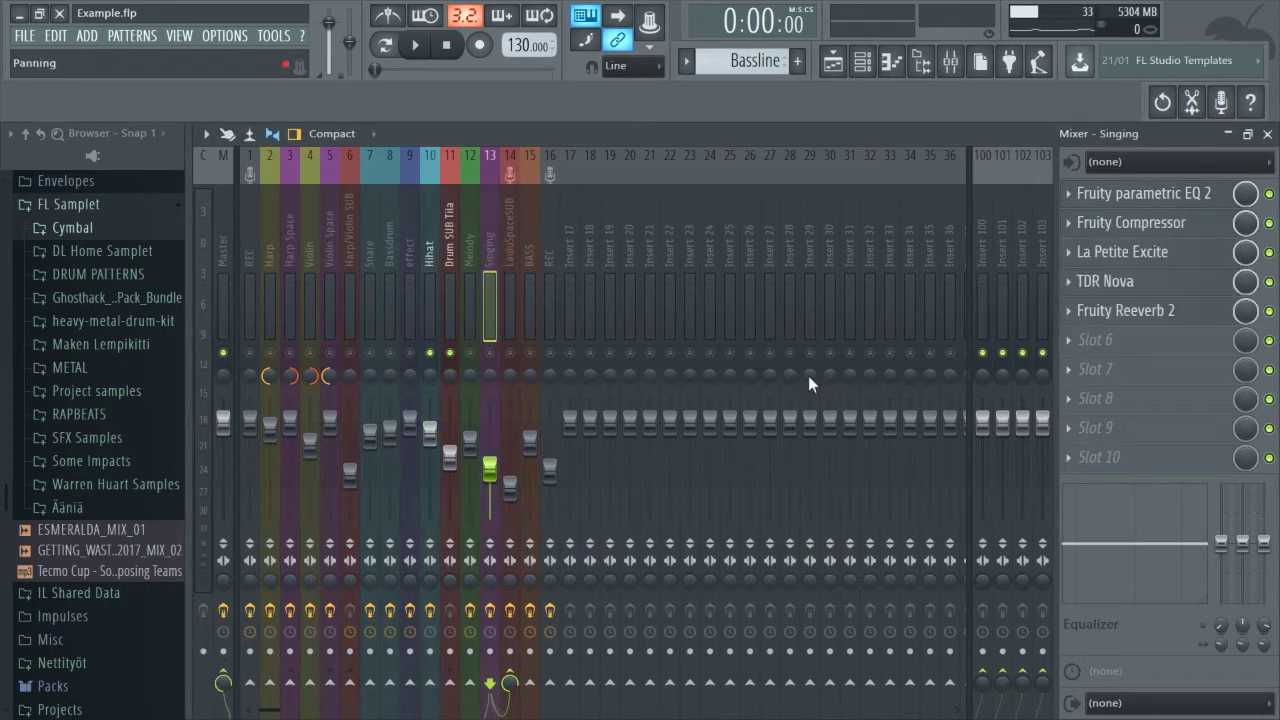
click(517, 254)
click(490, 250)
click(506, 253)
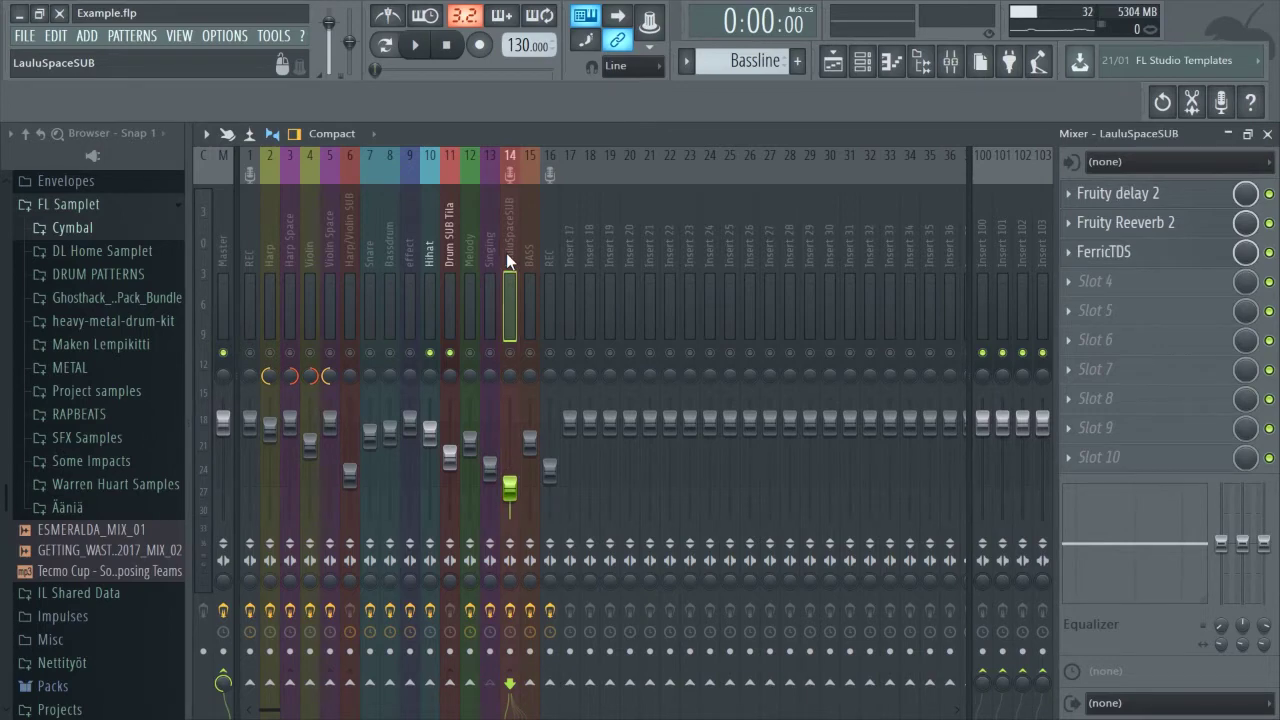
click(485, 258)
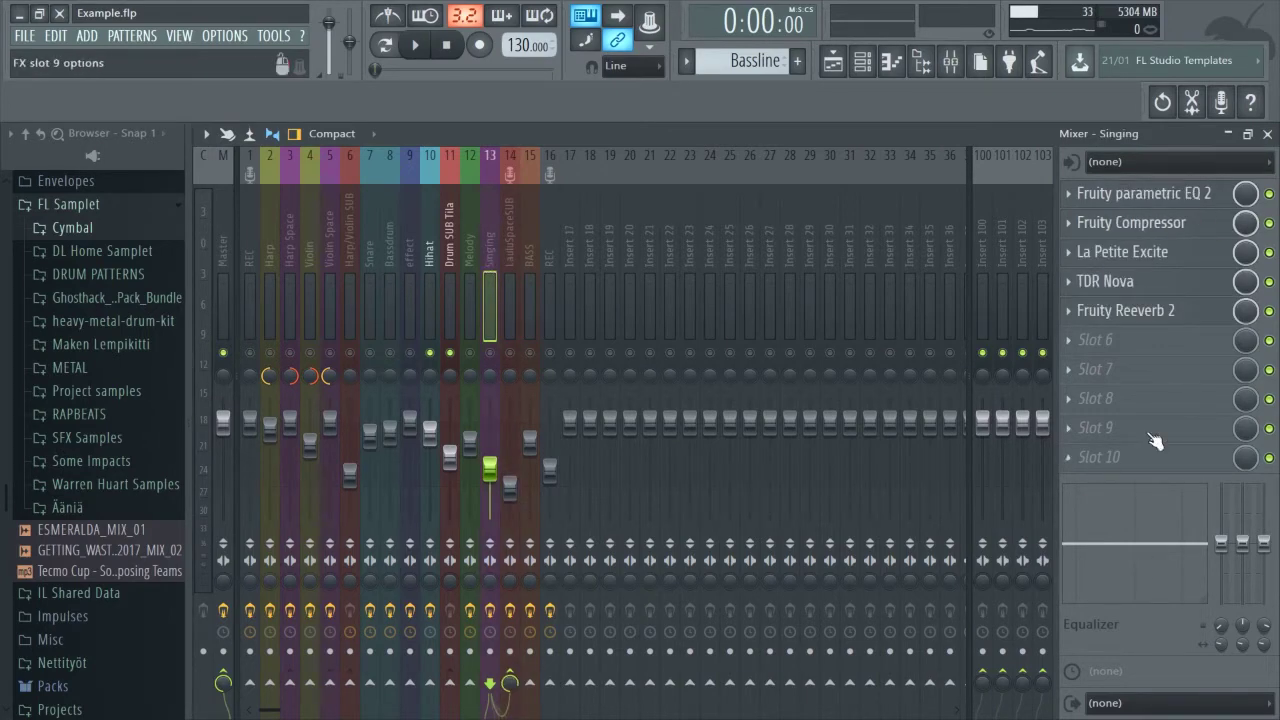
click(1100, 282)
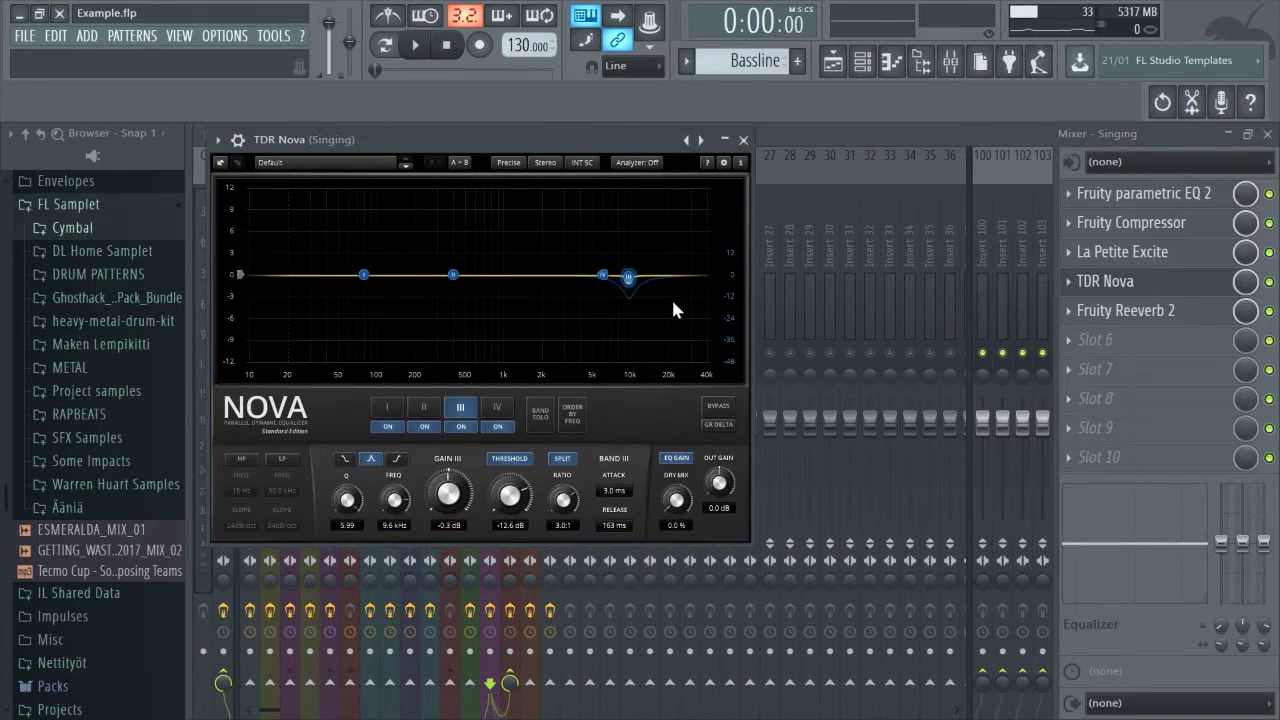
click(460, 408)
Return to the Playlist and select the time range from bar 7 to bar 9 for playback.
click(1228, 135)
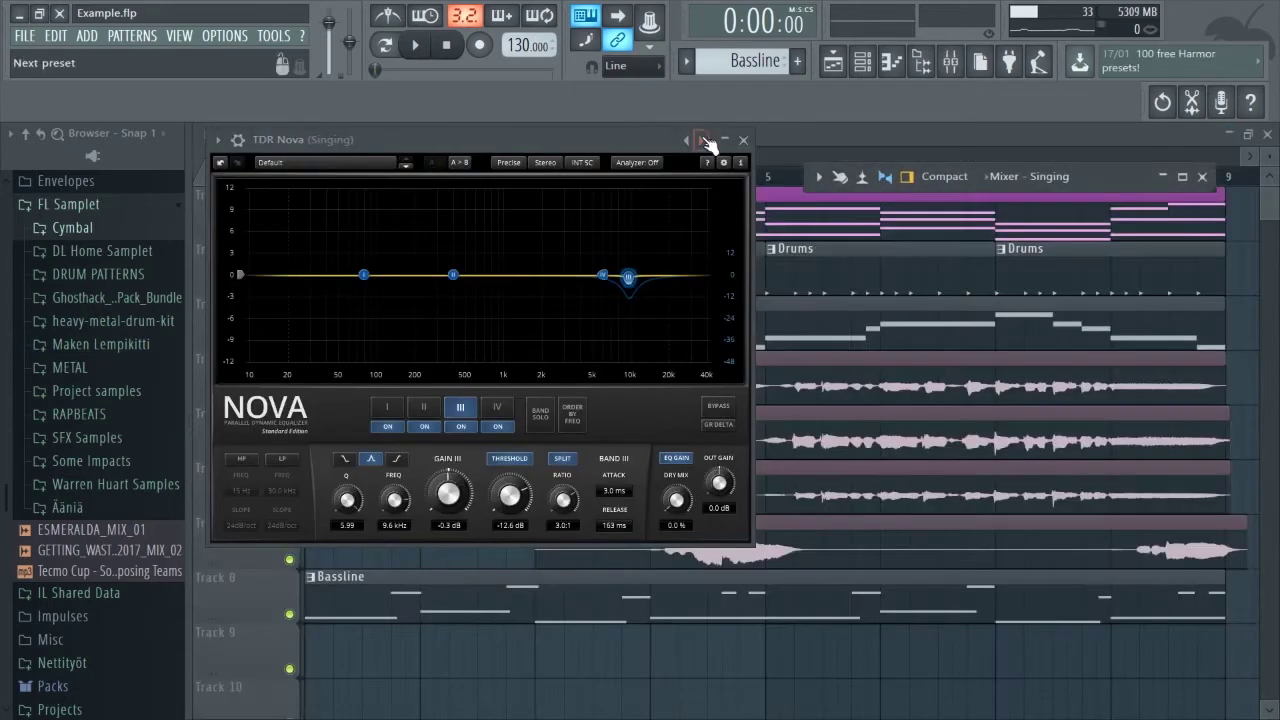
click(829, 133)
drag(609, 158, 737, 177)
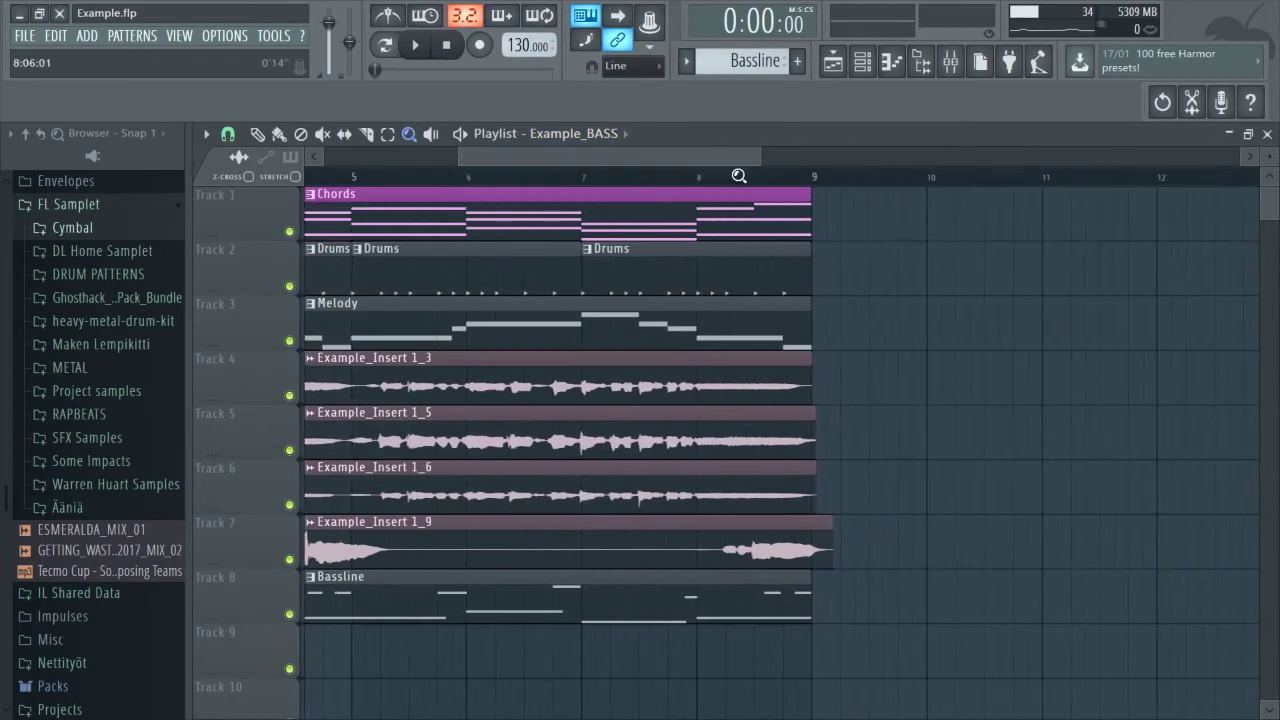
click(389, 133)
drag(590, 180, 800, 181)
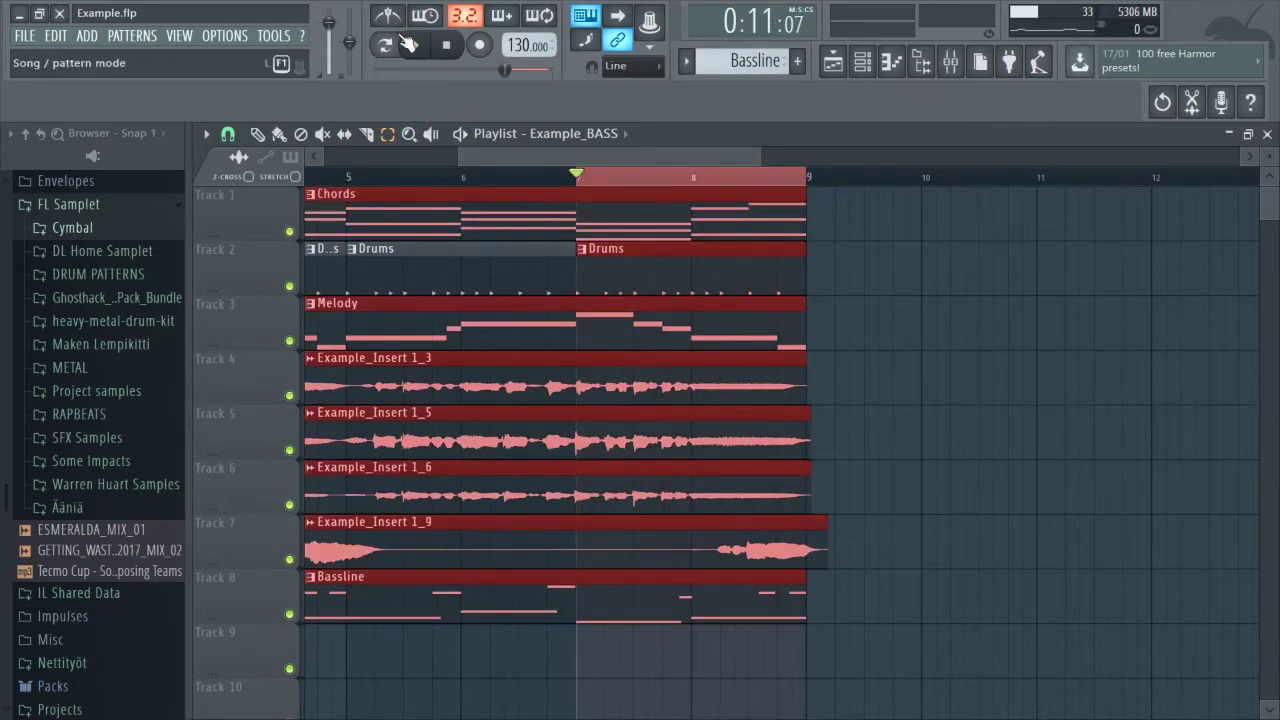
Solo Playlist tracks 4, 5 and 6 with the vocal clips and start playback of the selected range.
right_click(289, 395)
click(289, 450)
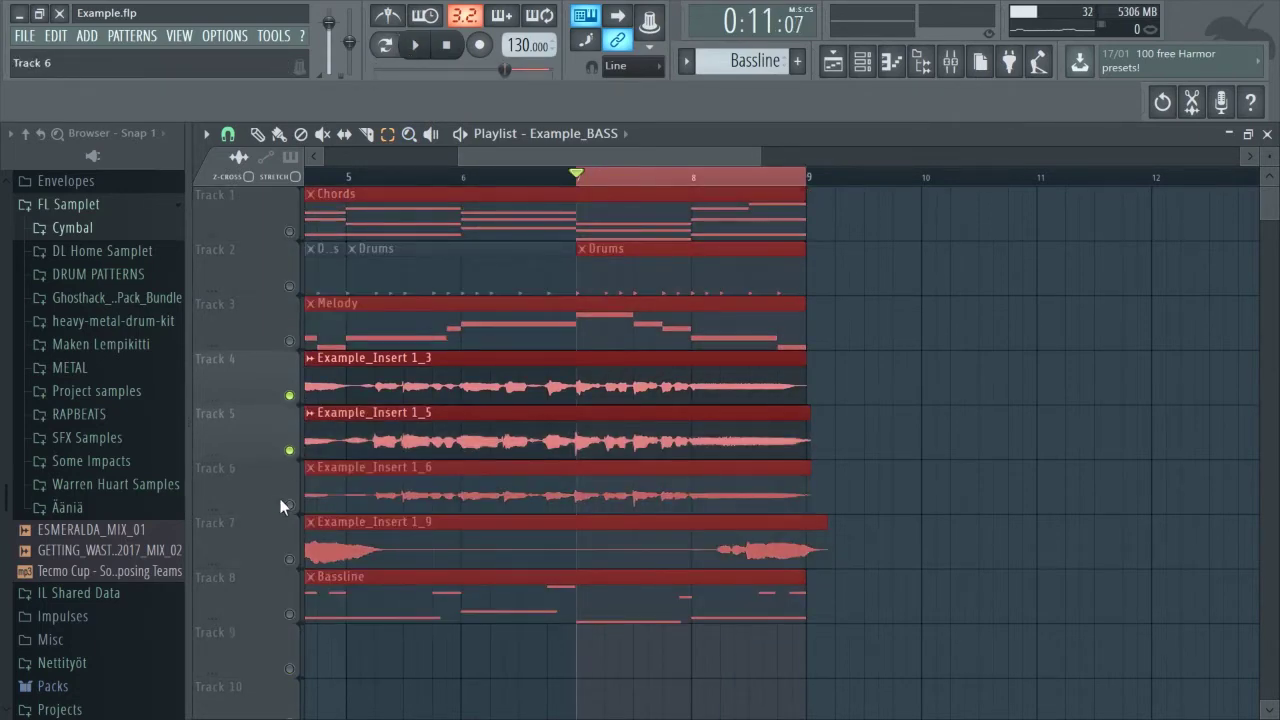
click(289, 504)
click(428, 52)
Solo the Singing mixer track and play it with TDR Nova off and on, watch its EQ curve, then stop playback.
click(950, 60)
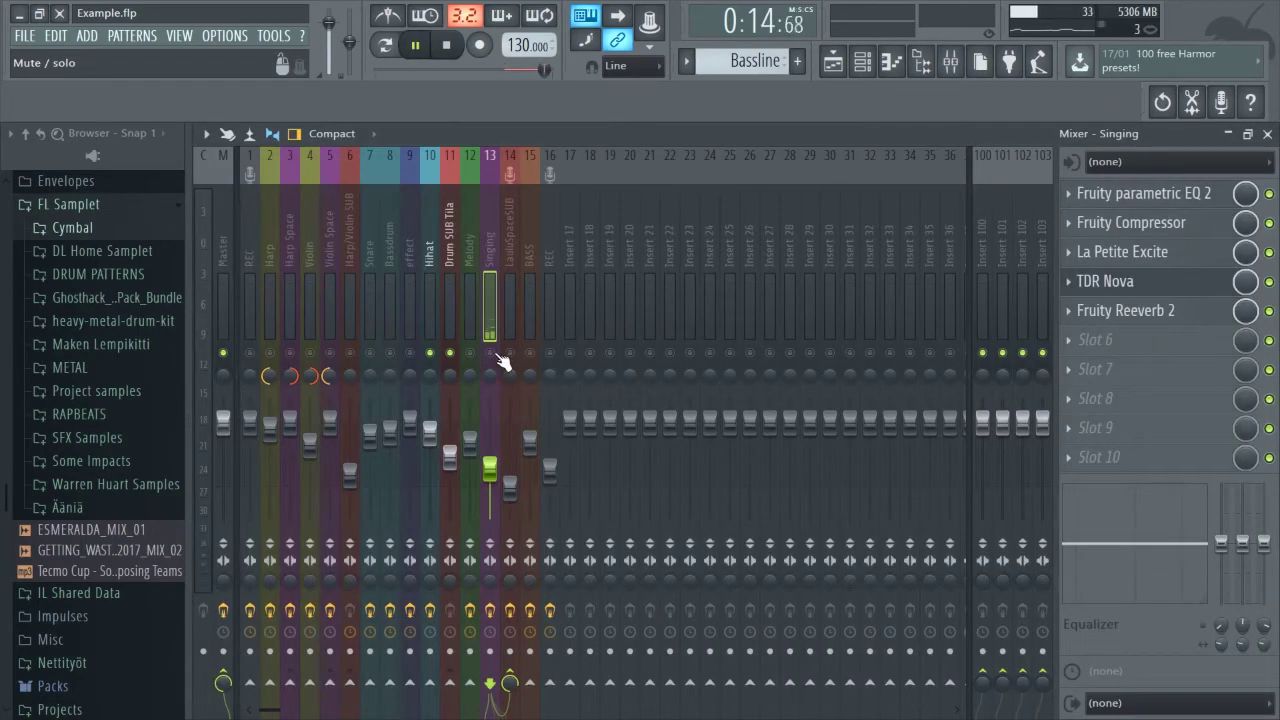
right_click(497, 354)
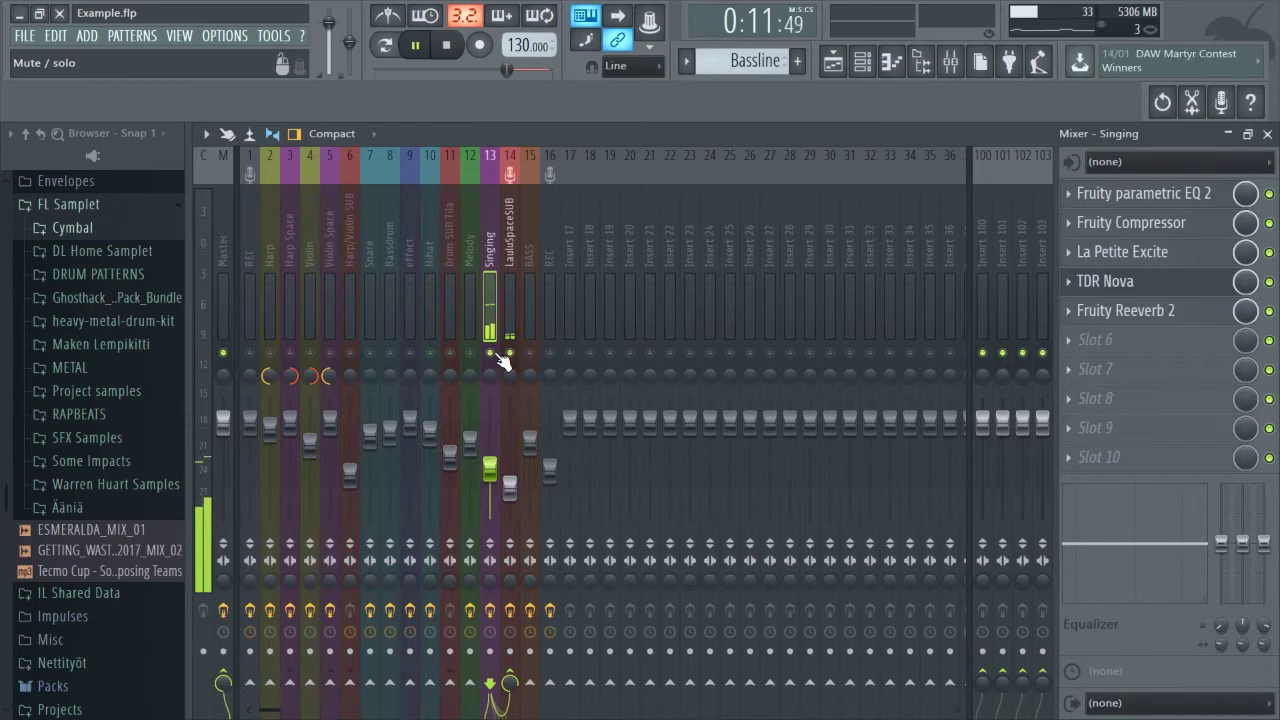
click(1128, 283)
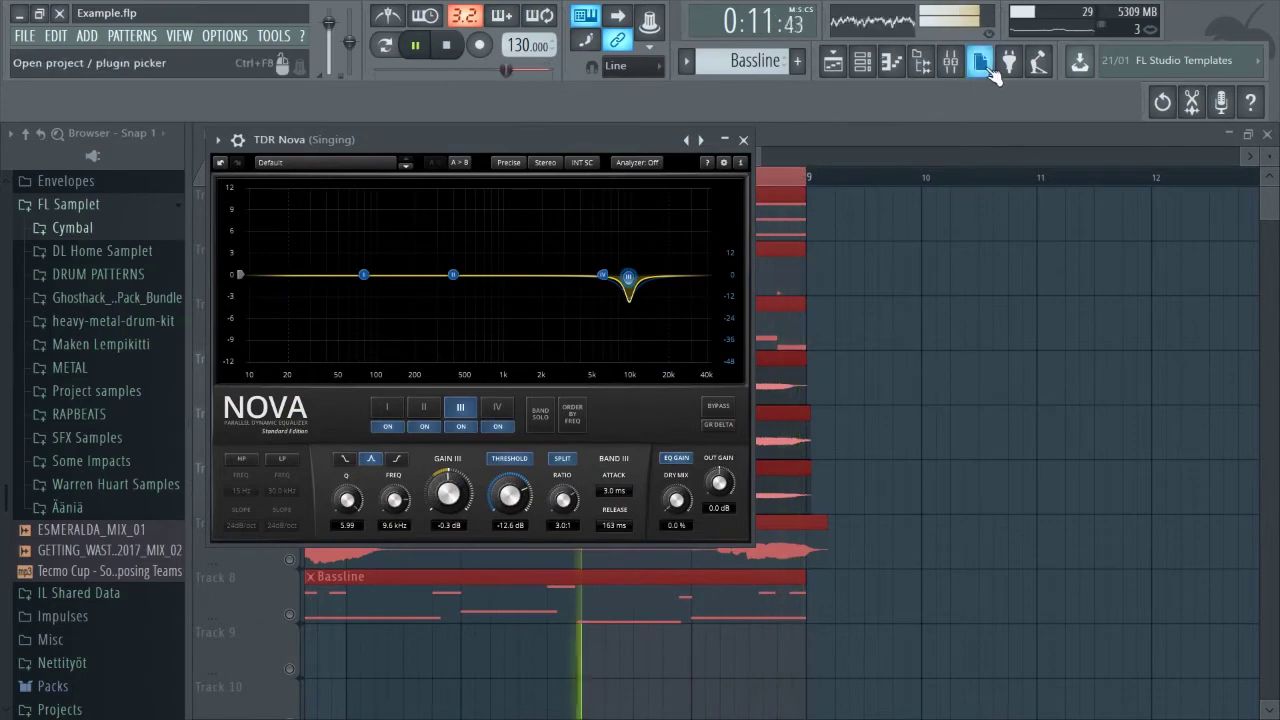
click(954, 66)
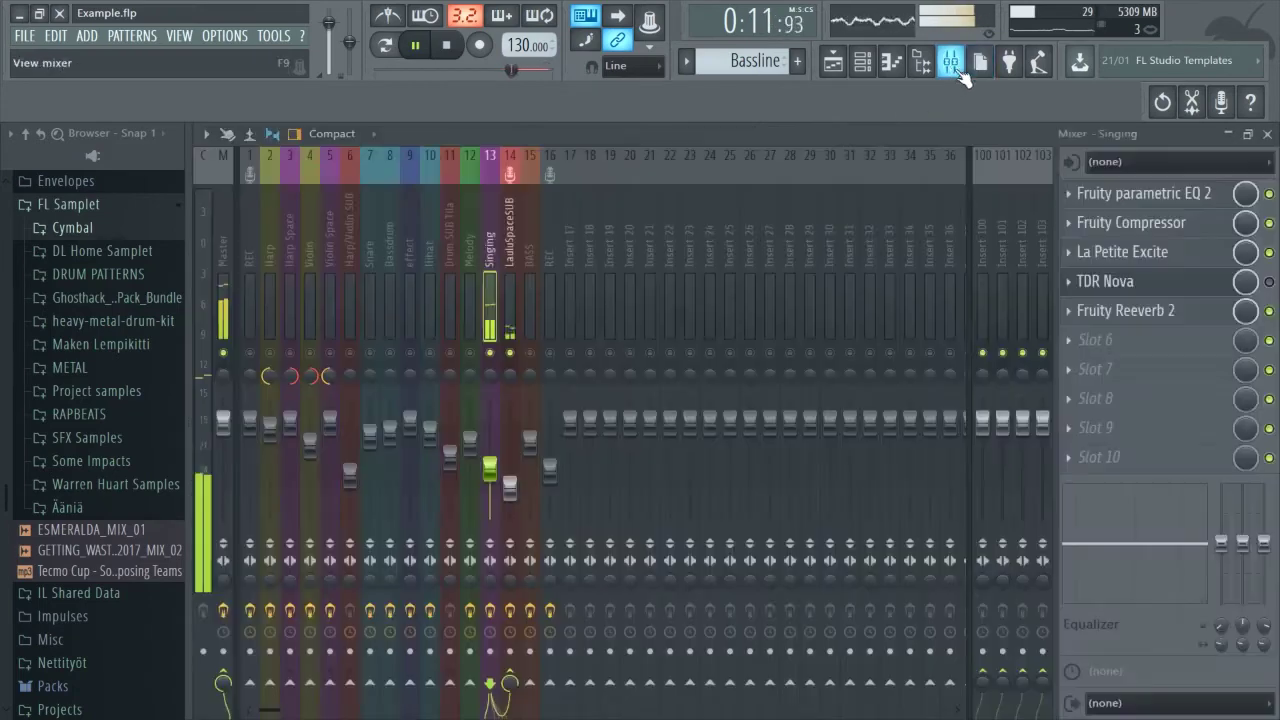
click(1113, 283)
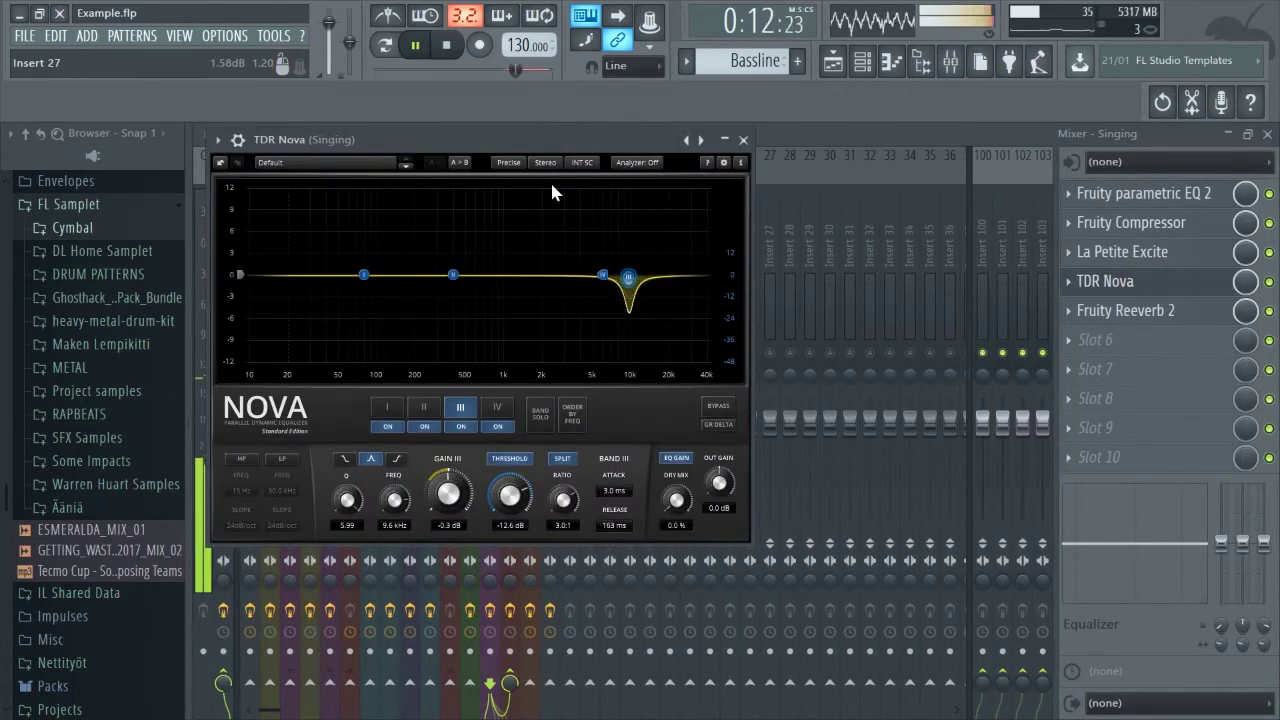
key(space)
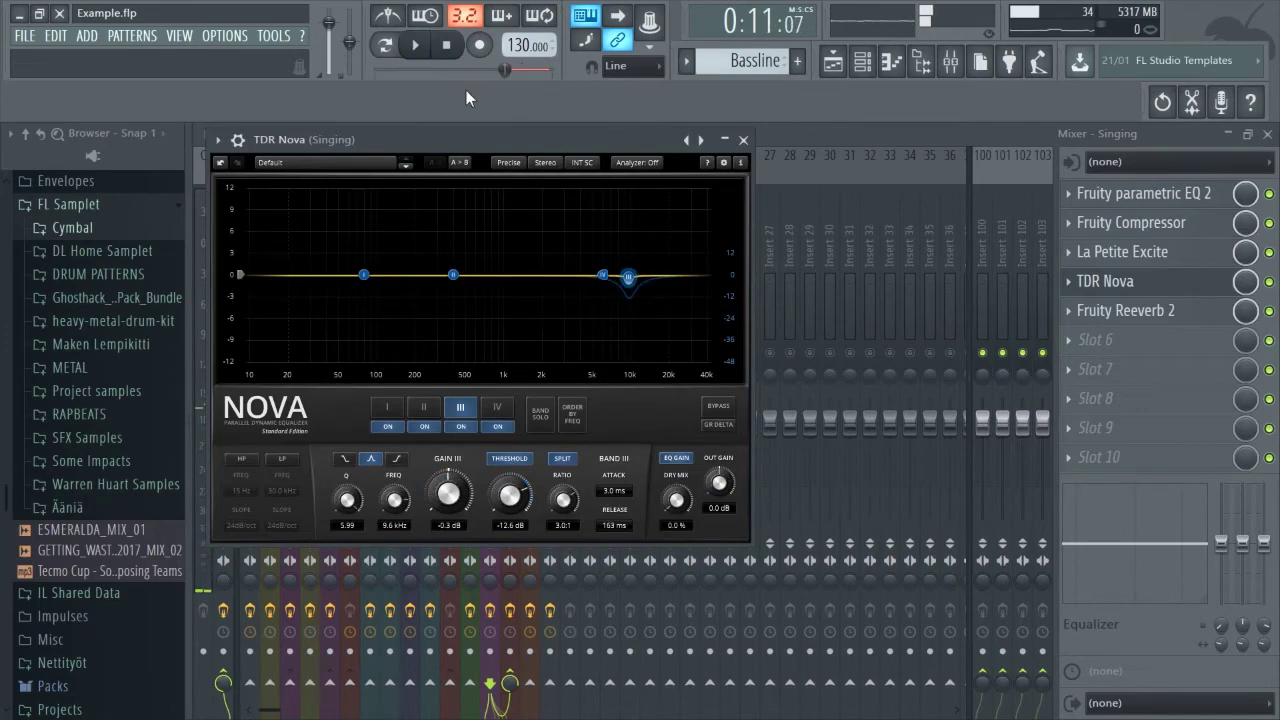
Review the TDR Nova and Fruity parametric EQ 2 settings on the Singing track, ending with TDR Nova open.
key(Tab)
key(Tab)
key(Tab)
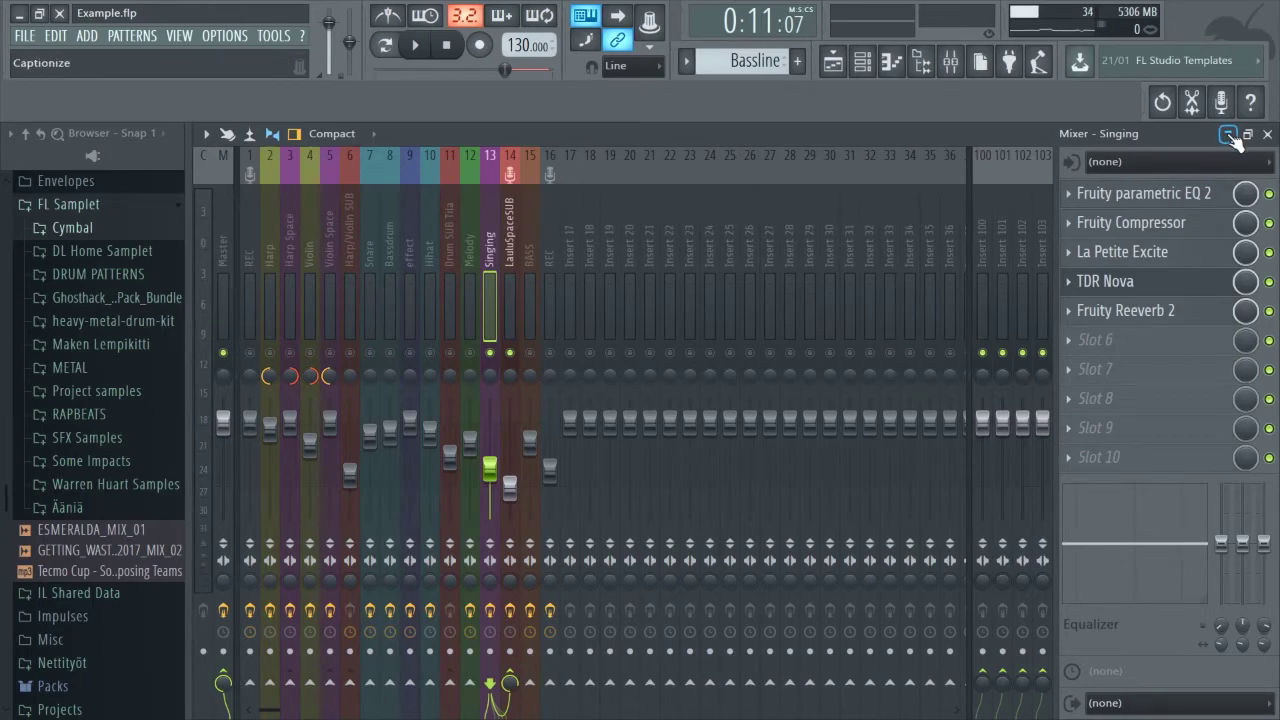
click(1138, 289)
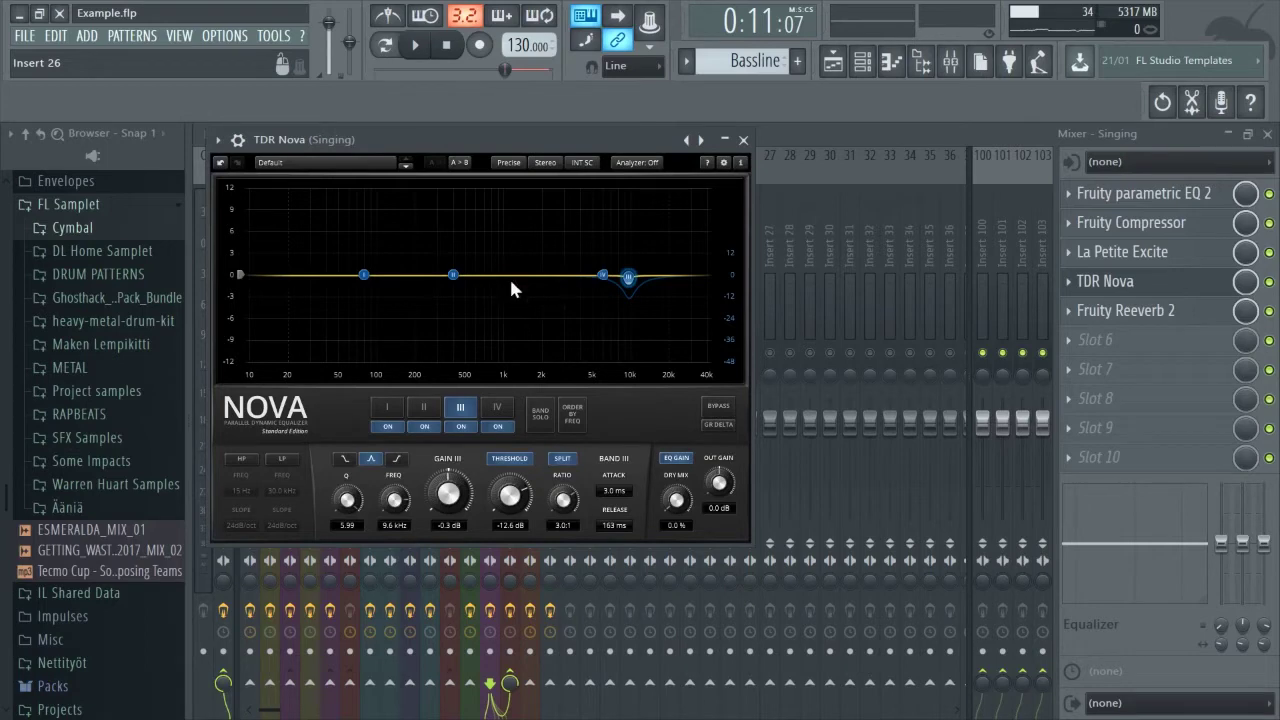
click(1147, 197)
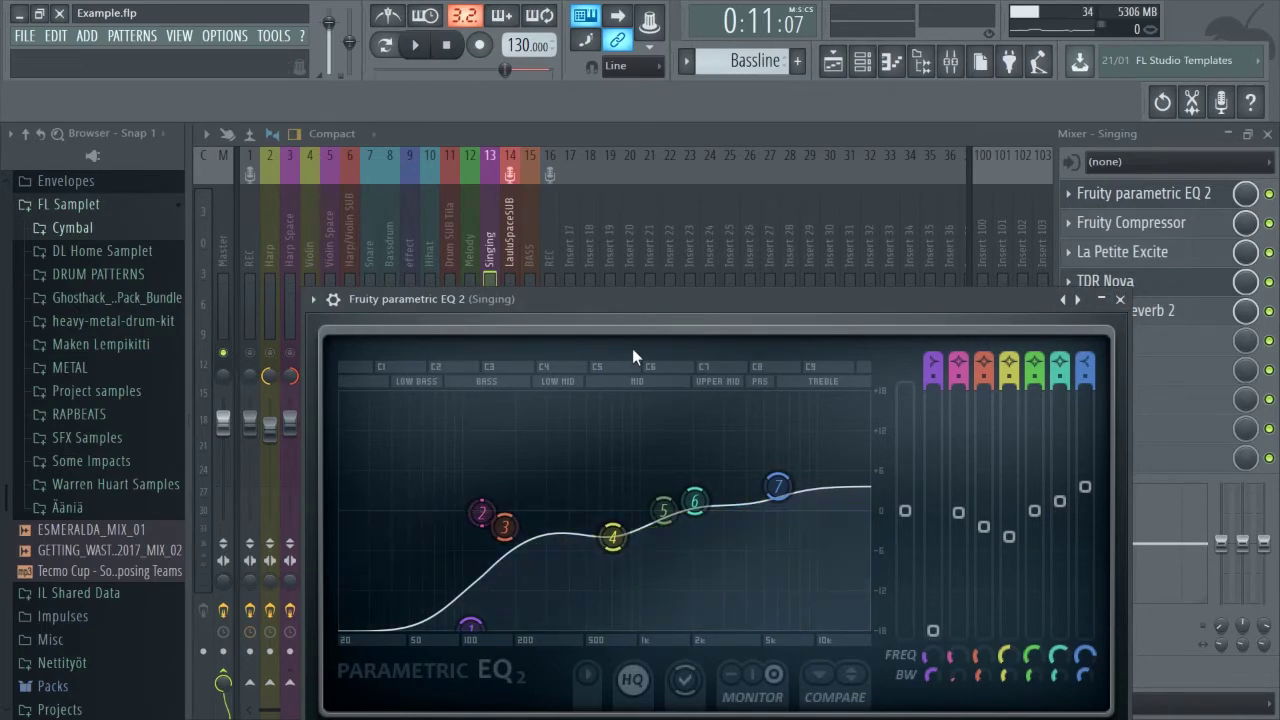
click(1108, 281)
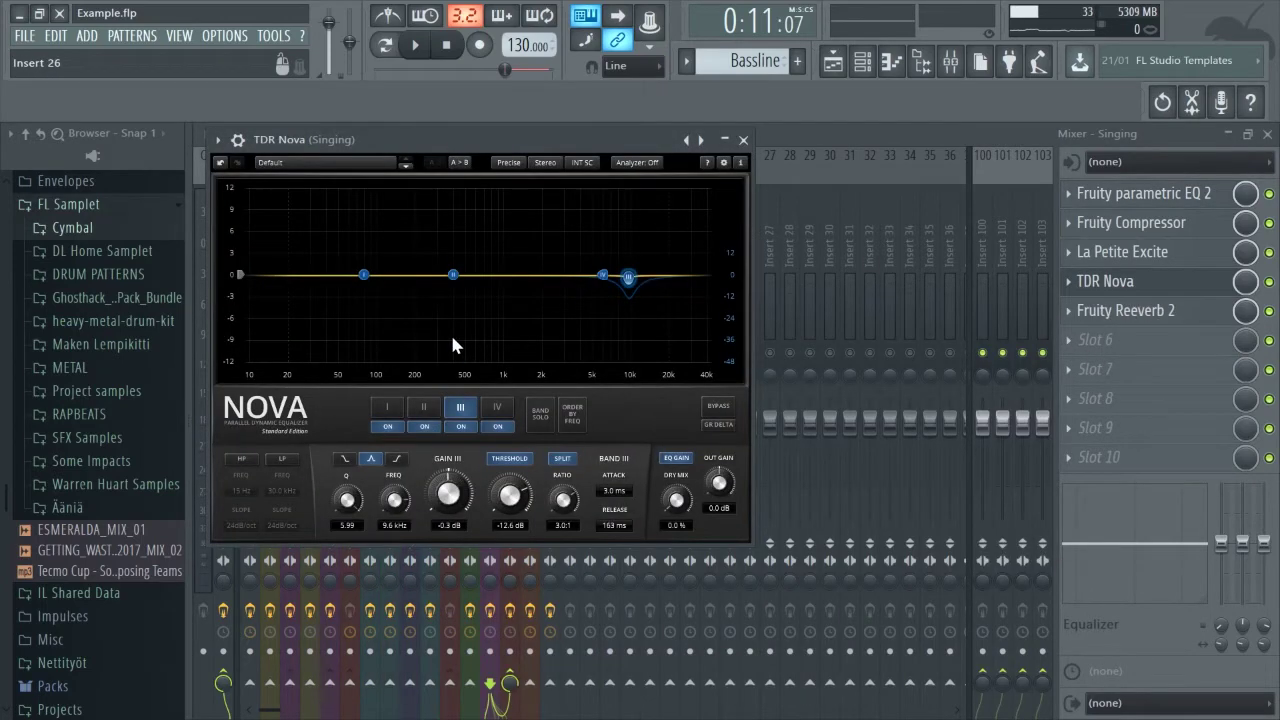
Enable the threshold of TDR Nova's band II, try it at -8.5 dB, raise it to about -0.3 dB, and close the plugin.
click(452, 275)
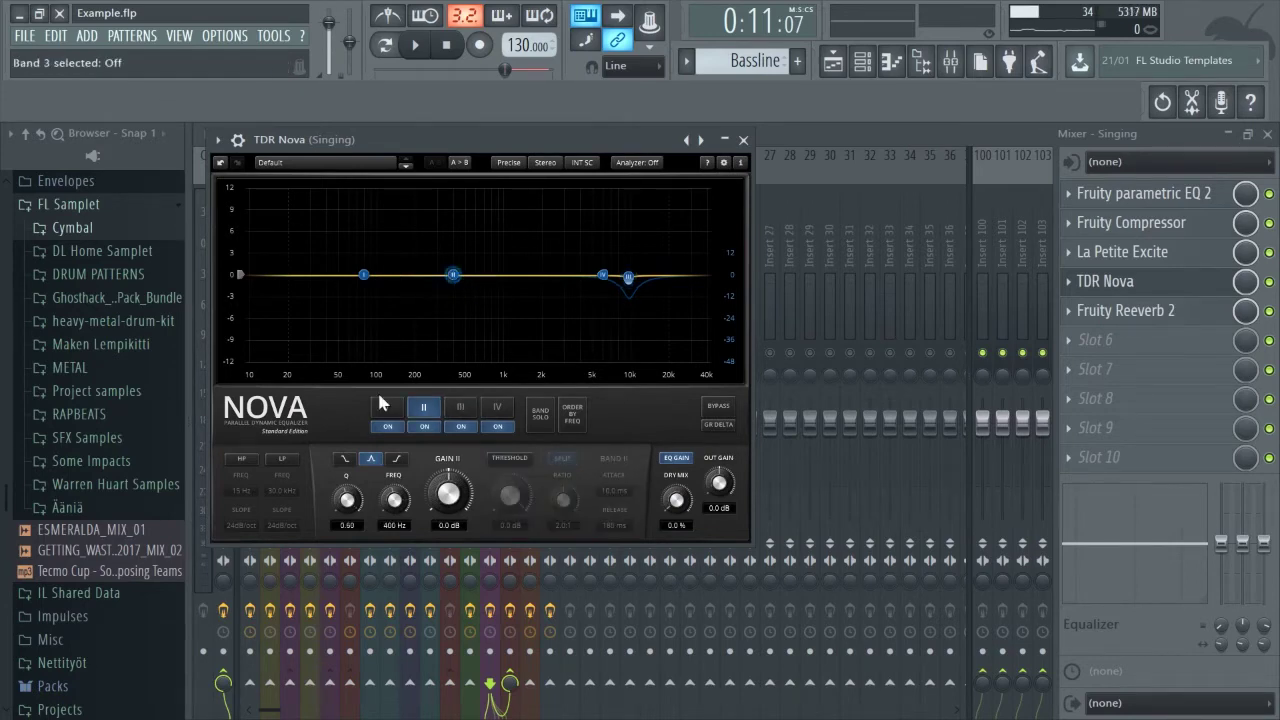
click(513, 458)
drag(510, 494, 512, 537)
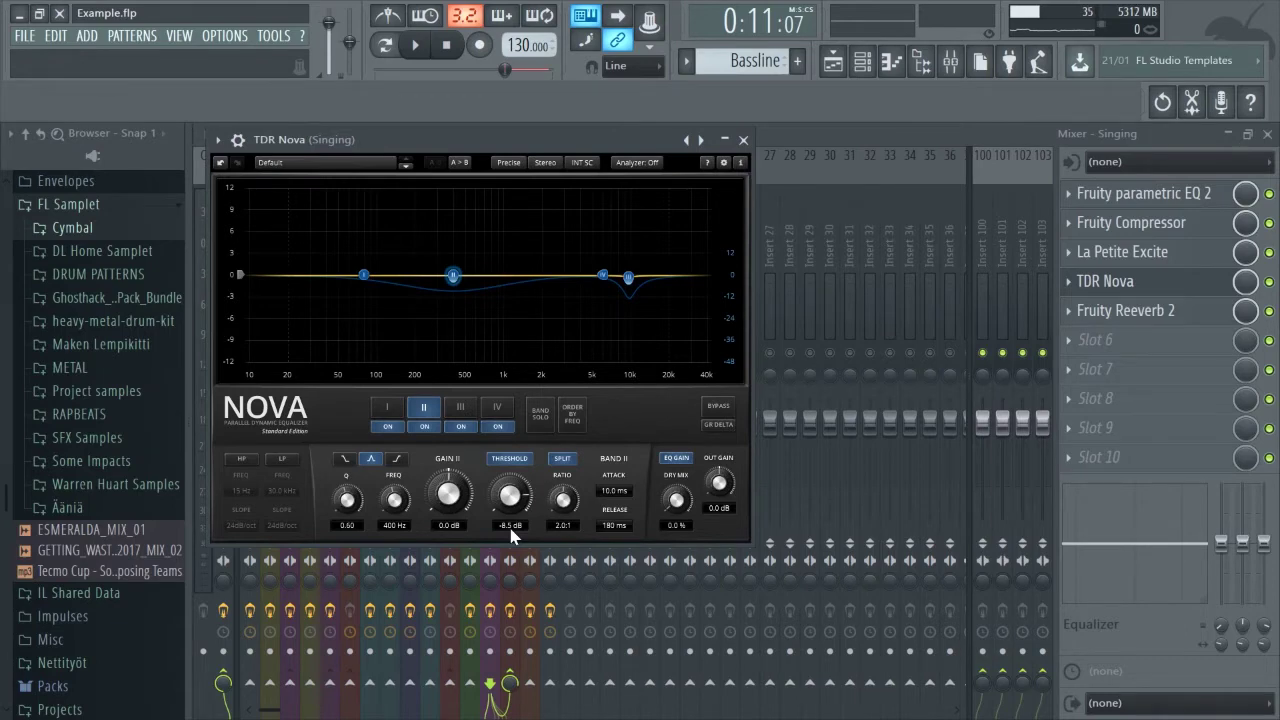
drag(513, 500, 513, 410)
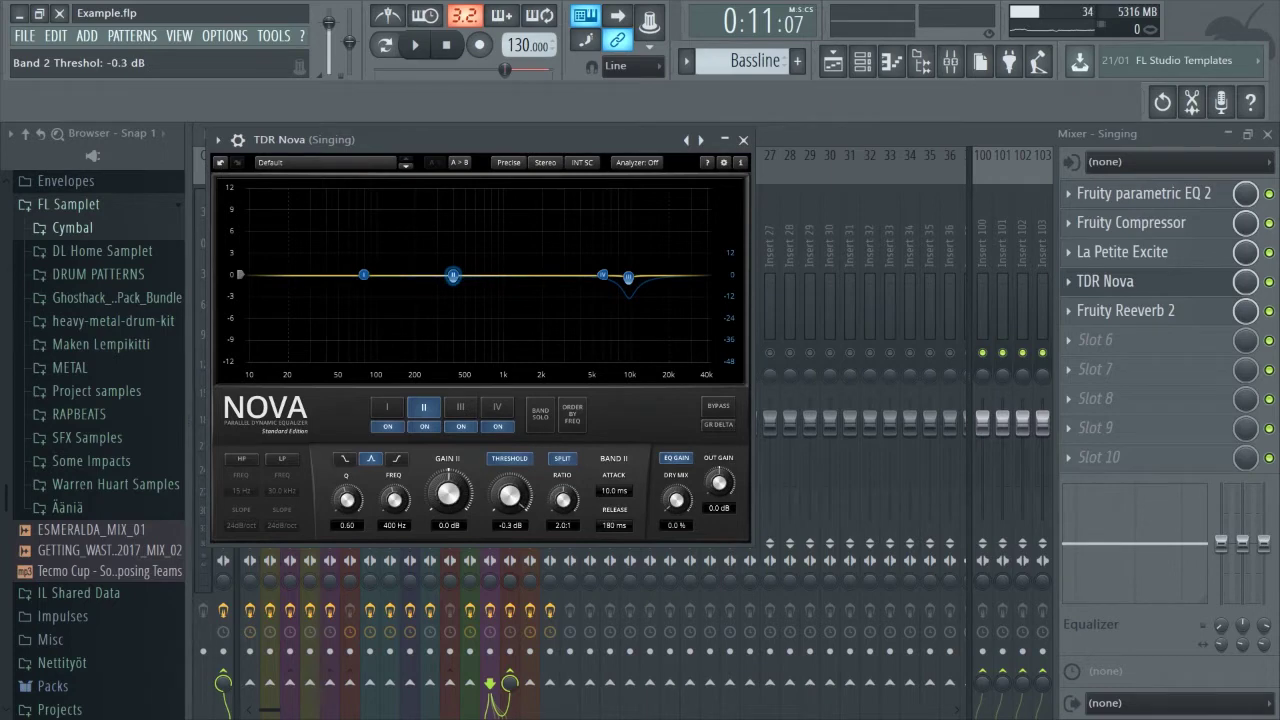
drag(512, 490, 512, 472)
click(743, 140)
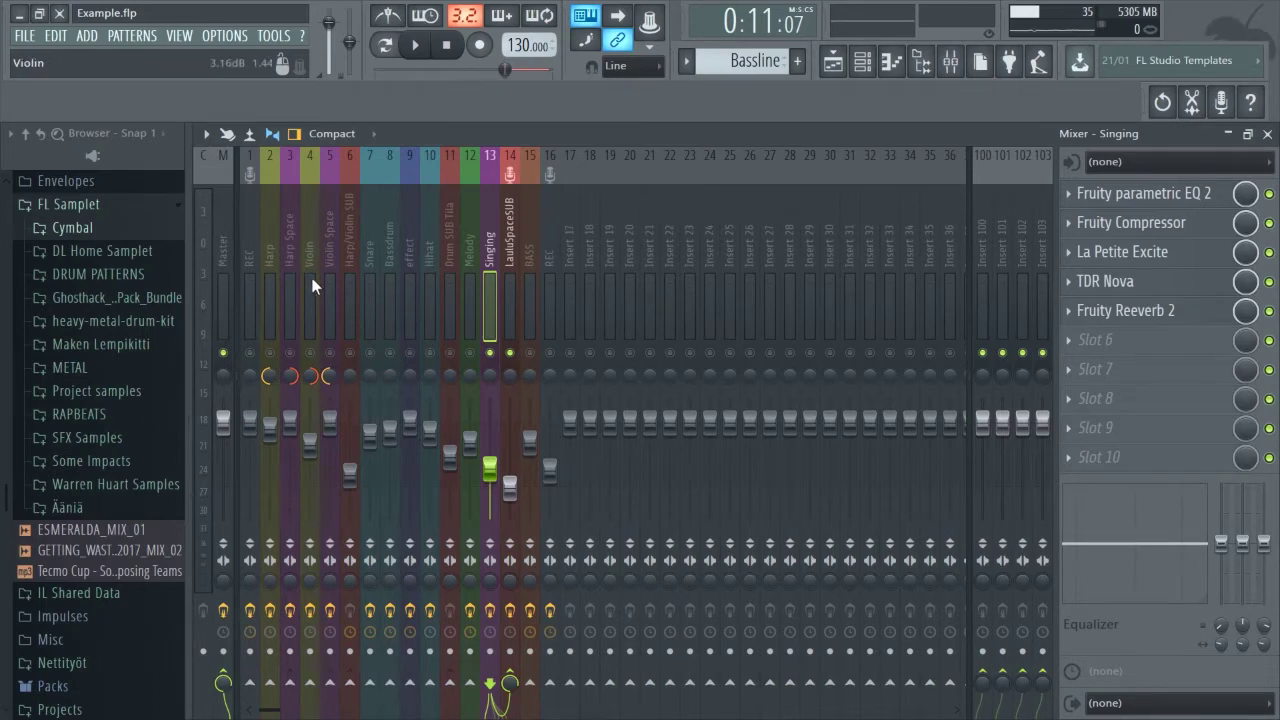
Solo the Violin mixer track without Harp Space and play it with FerricTDS turned off.
click(257, 256)
click(305, 251)
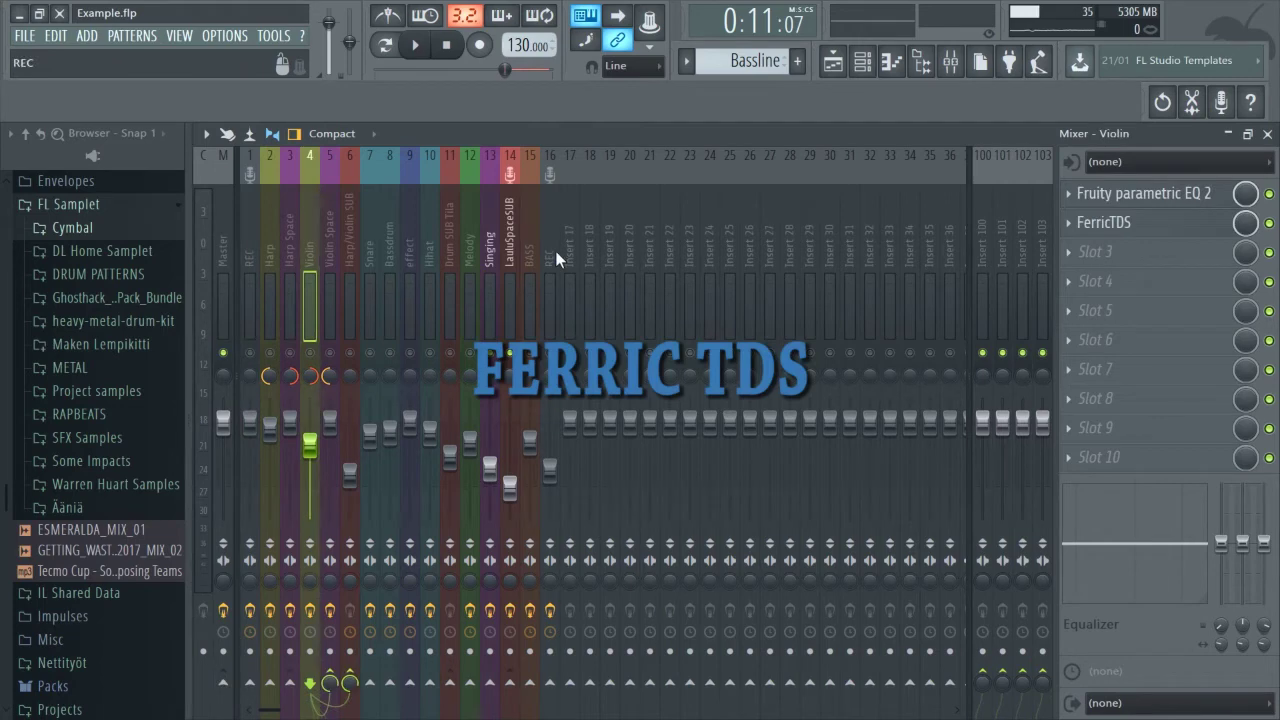
right_click(310, 353)
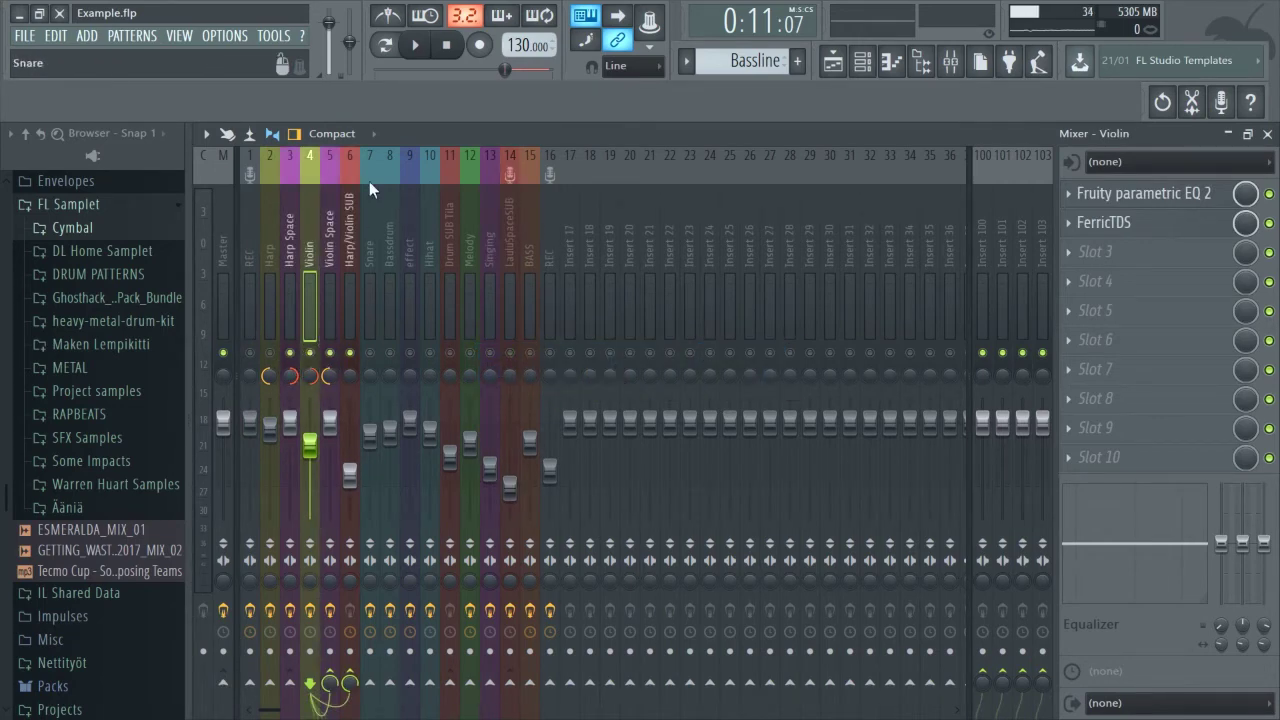
click(290, 353)
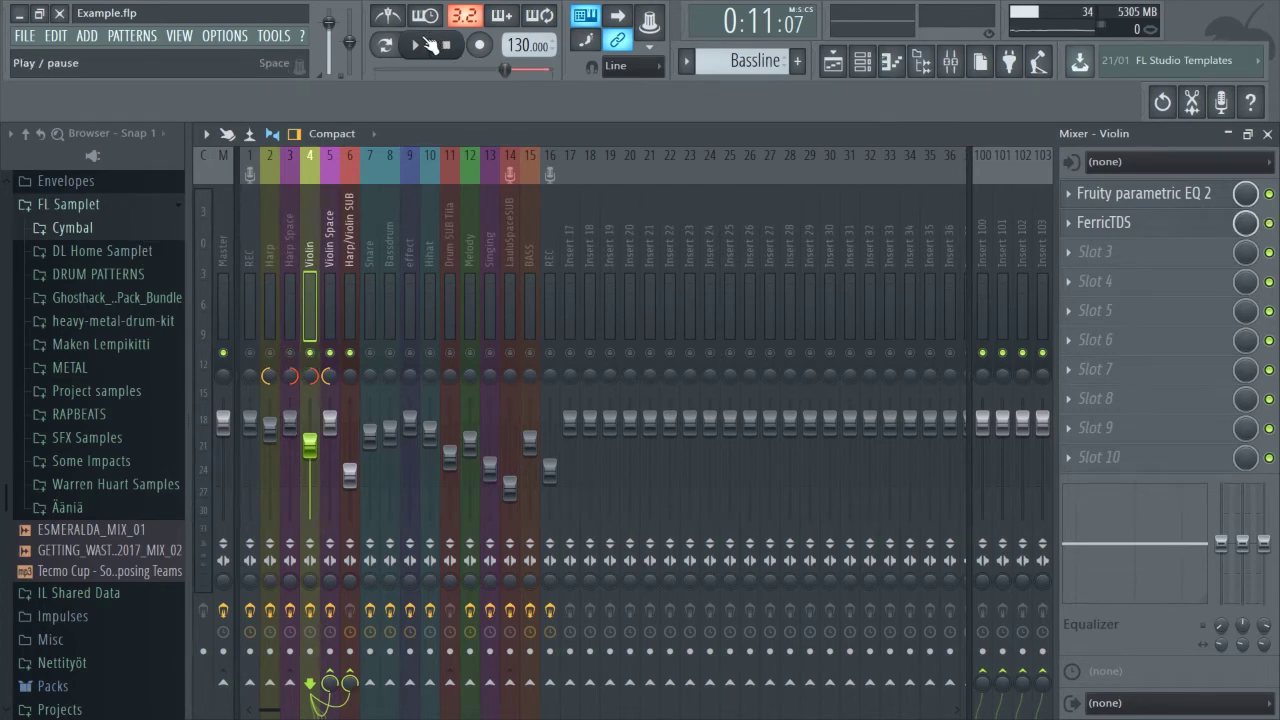
click(1269, 223)
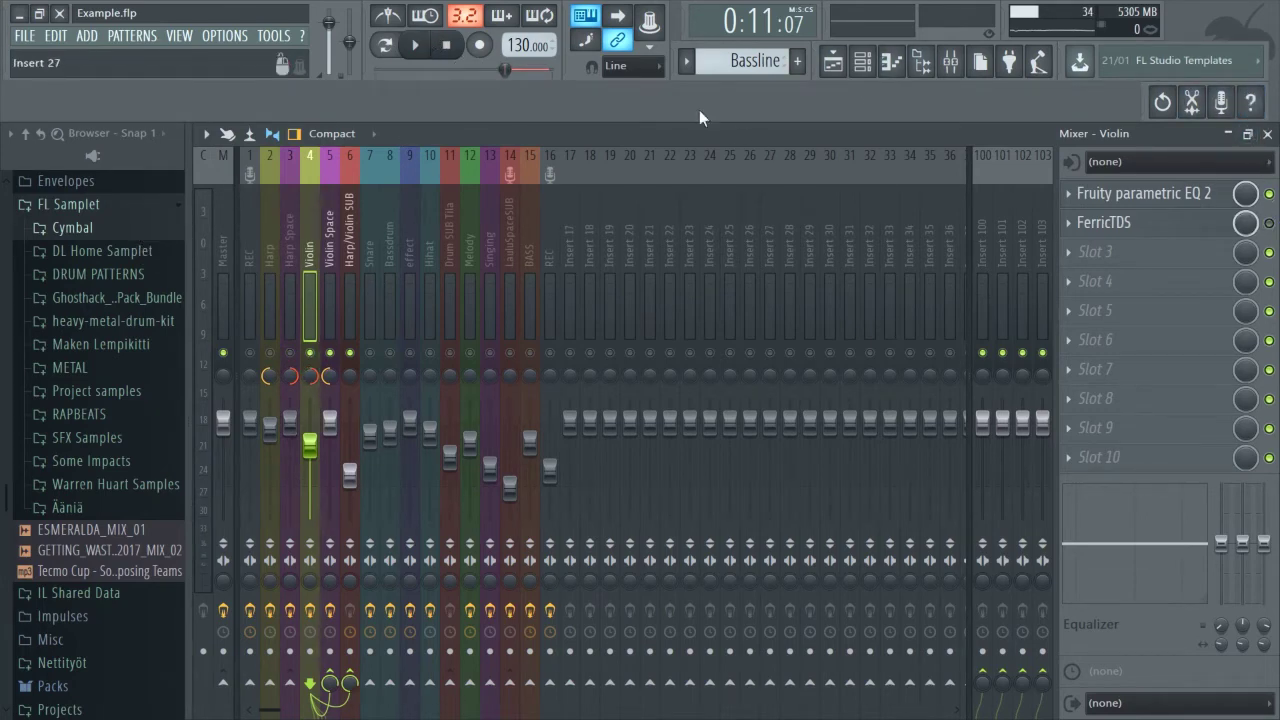
click(415, 44)
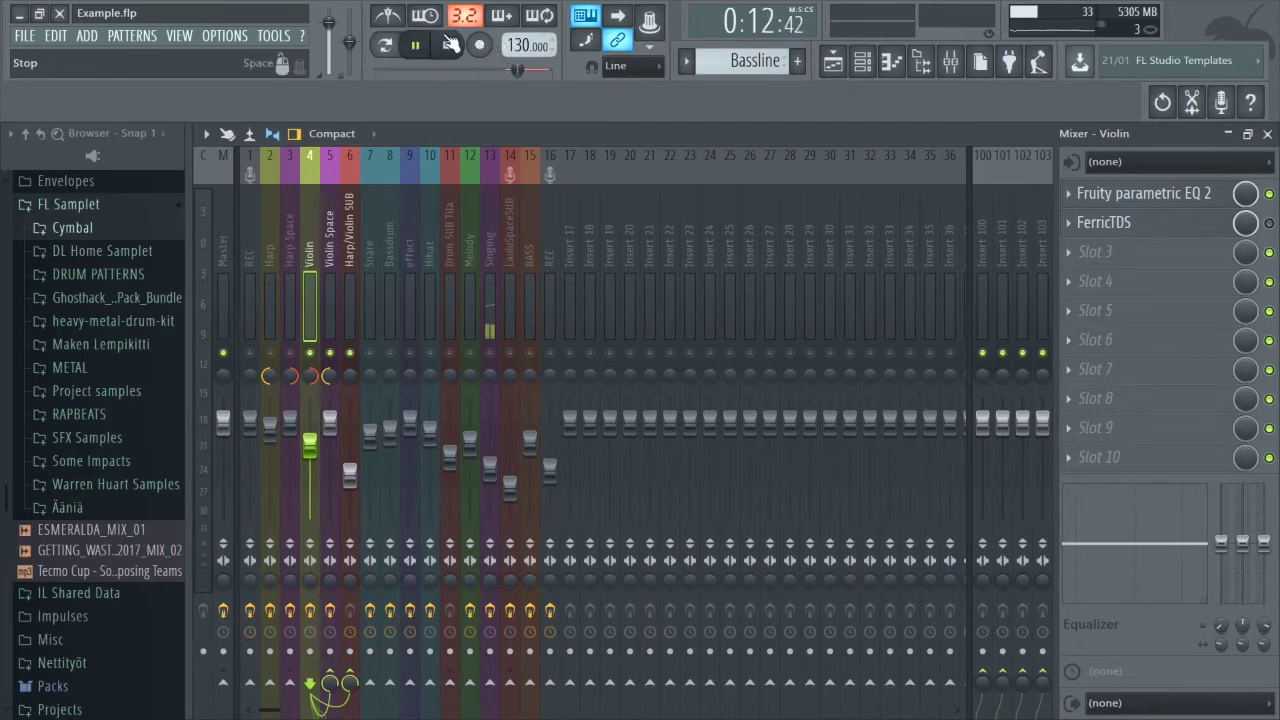
Return to the Playlist and clear the time selection from bar 7 to bar 9.
click(1247, 133)
key(F6)
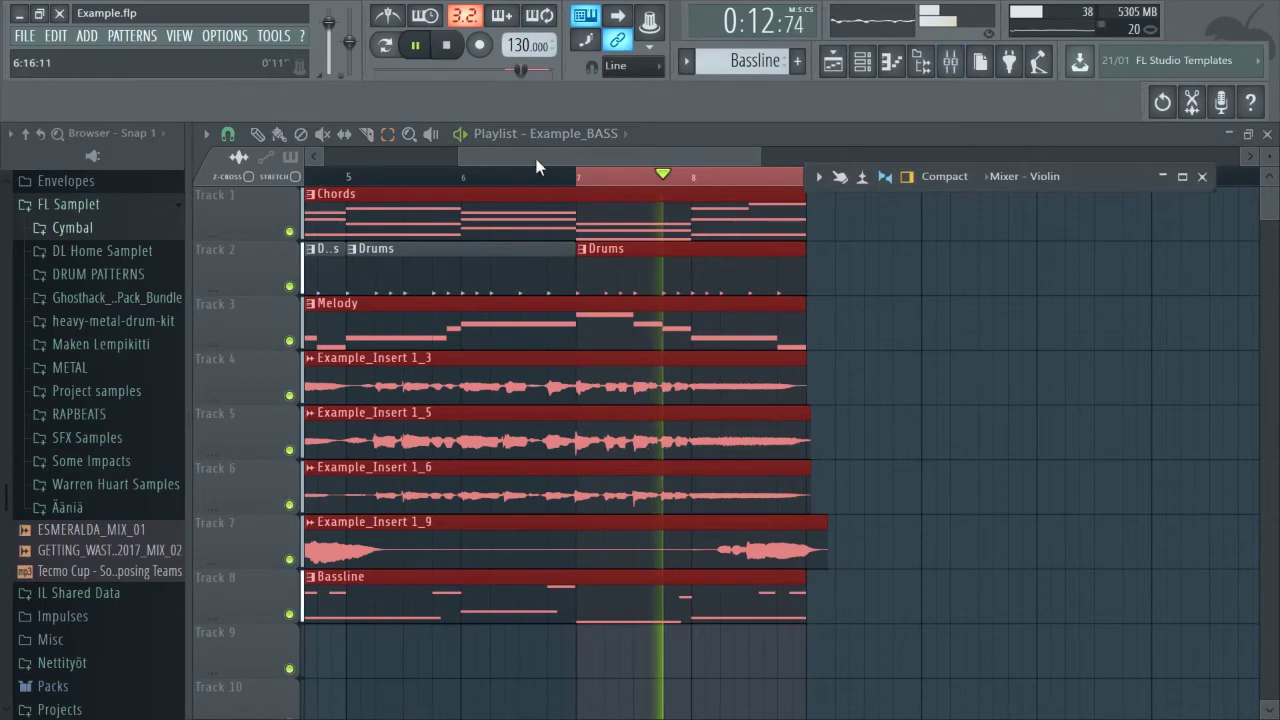
click(386, 134)
click(622, 192)
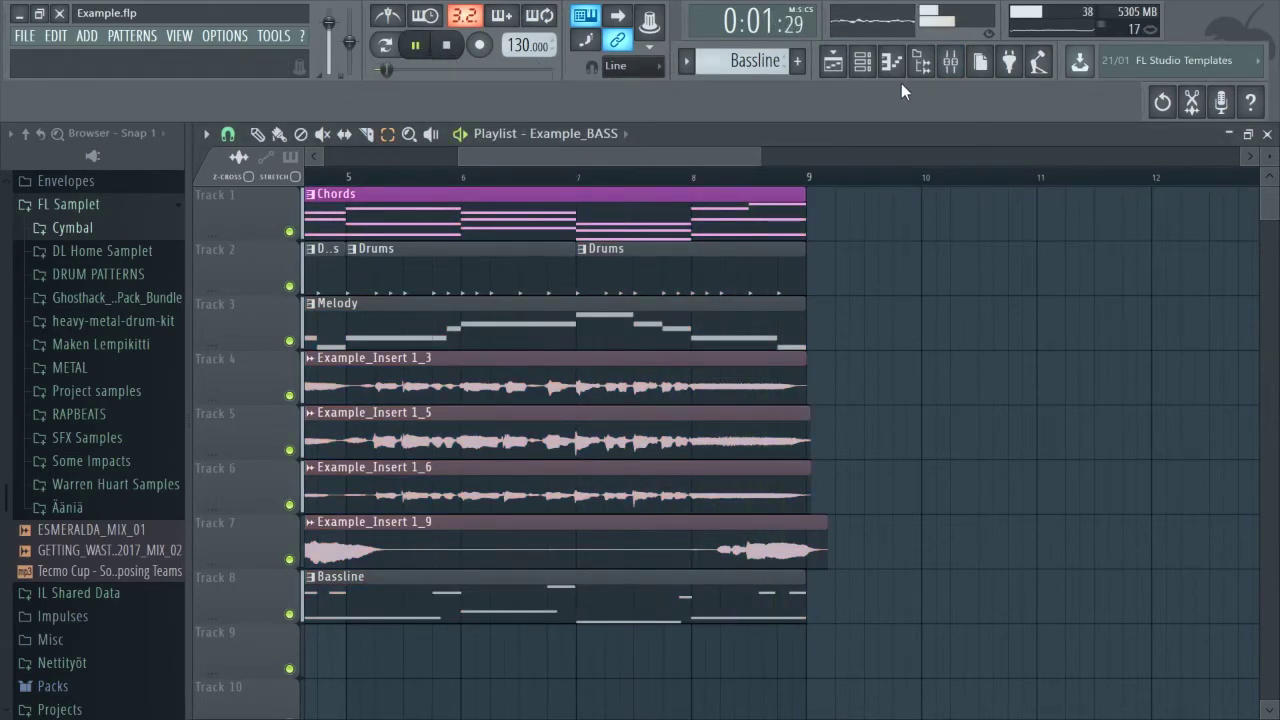
Compare the Violin mixer track with FerricTDS off and on during playback, then stop playback.
click(950, 62)
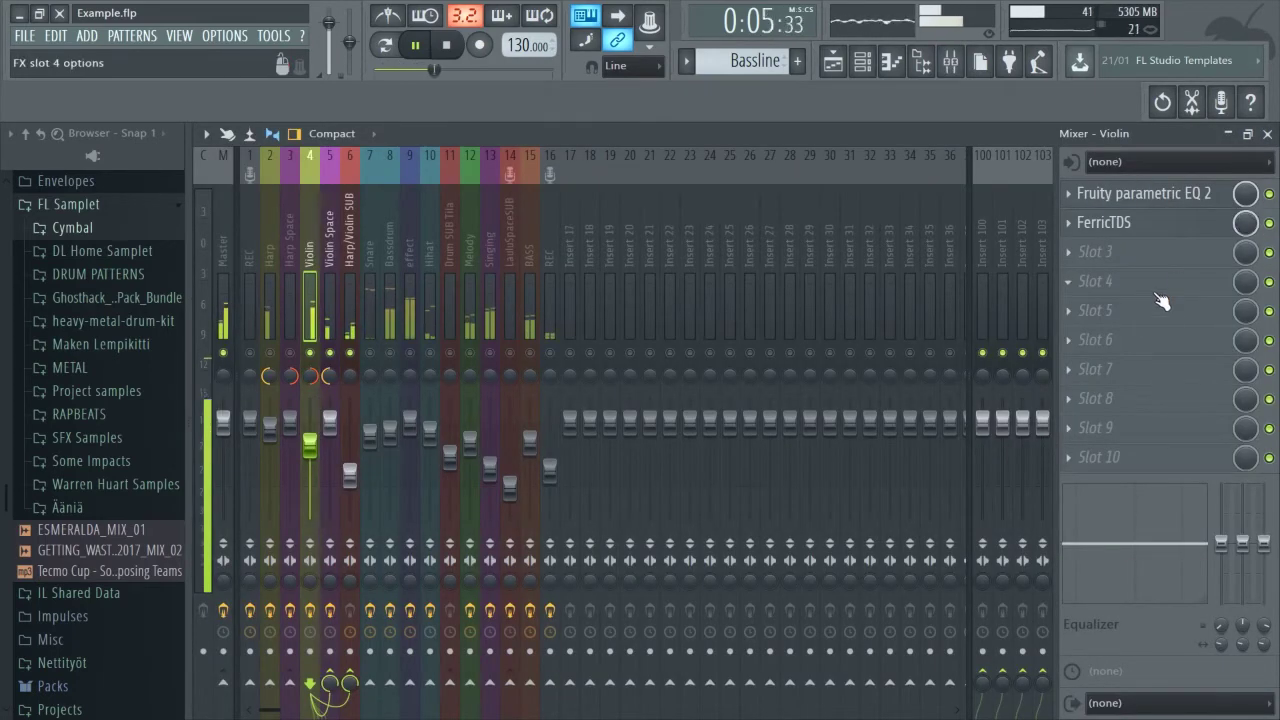
click(1270, 223)
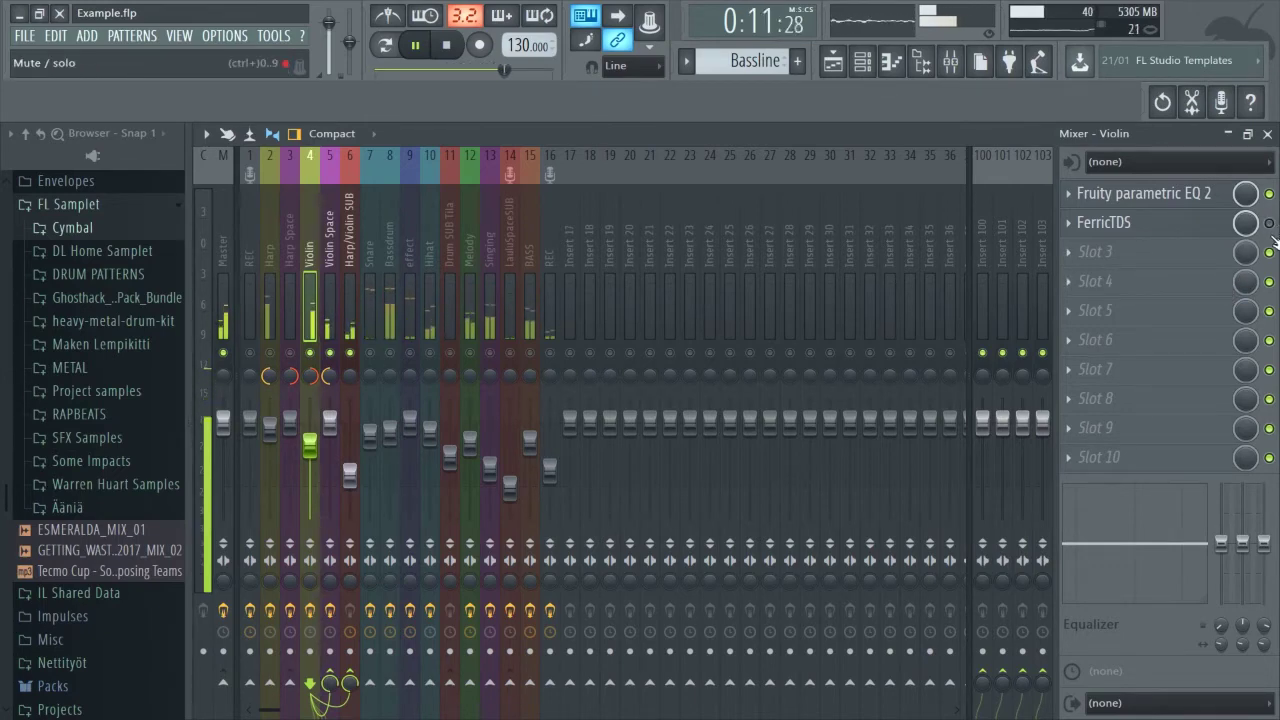
click(1270, 223)
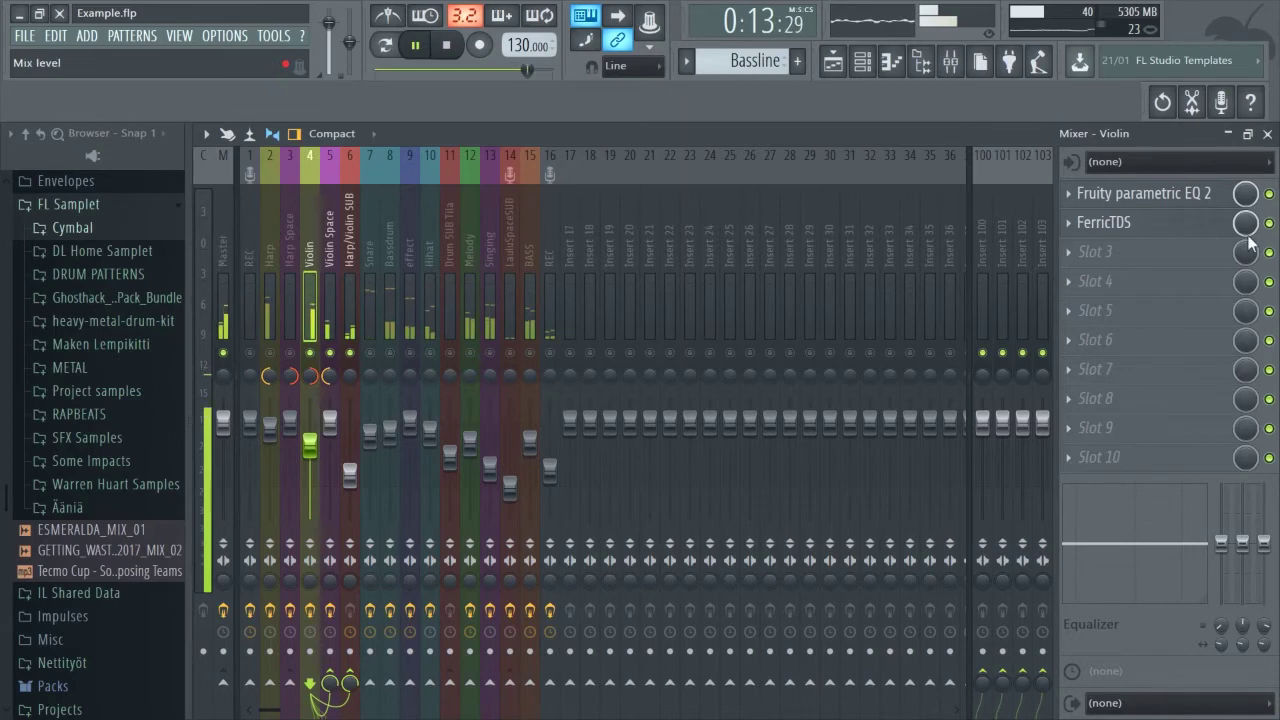
click(448, 50)
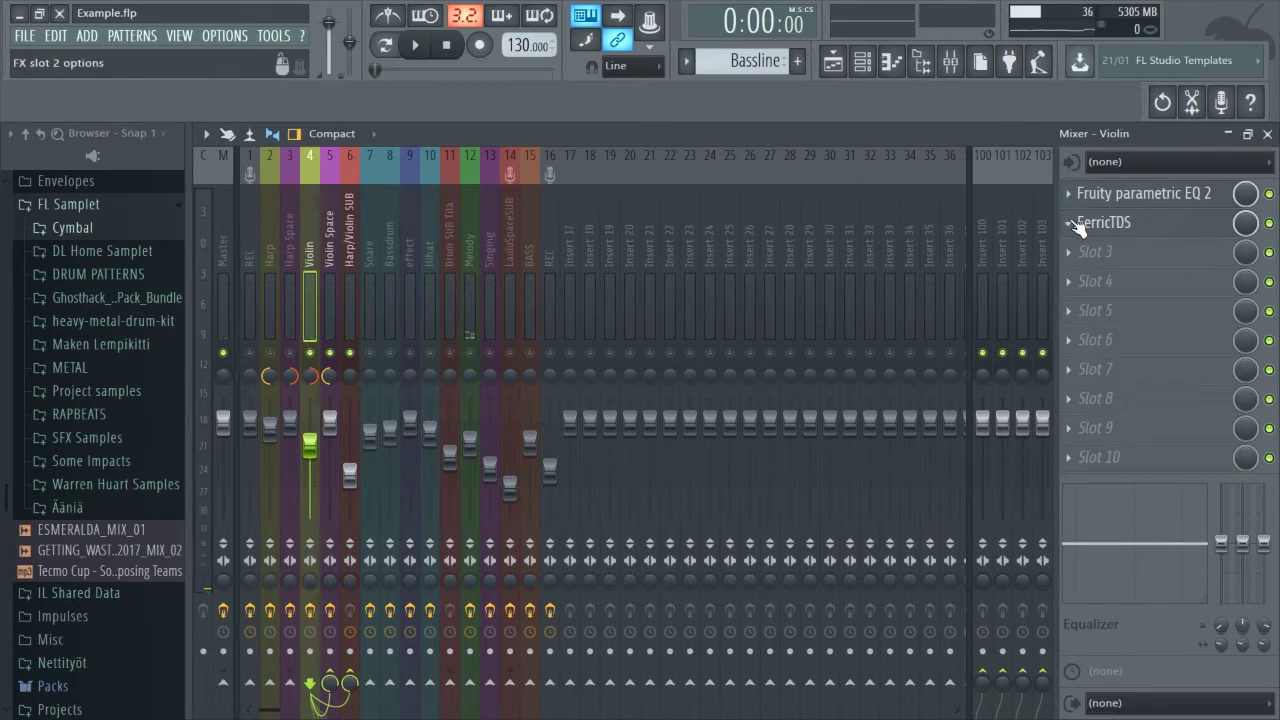
Set FerricTDS's saturation on the Violin track to 1.00 and close the plugin.
click(1170, 228)
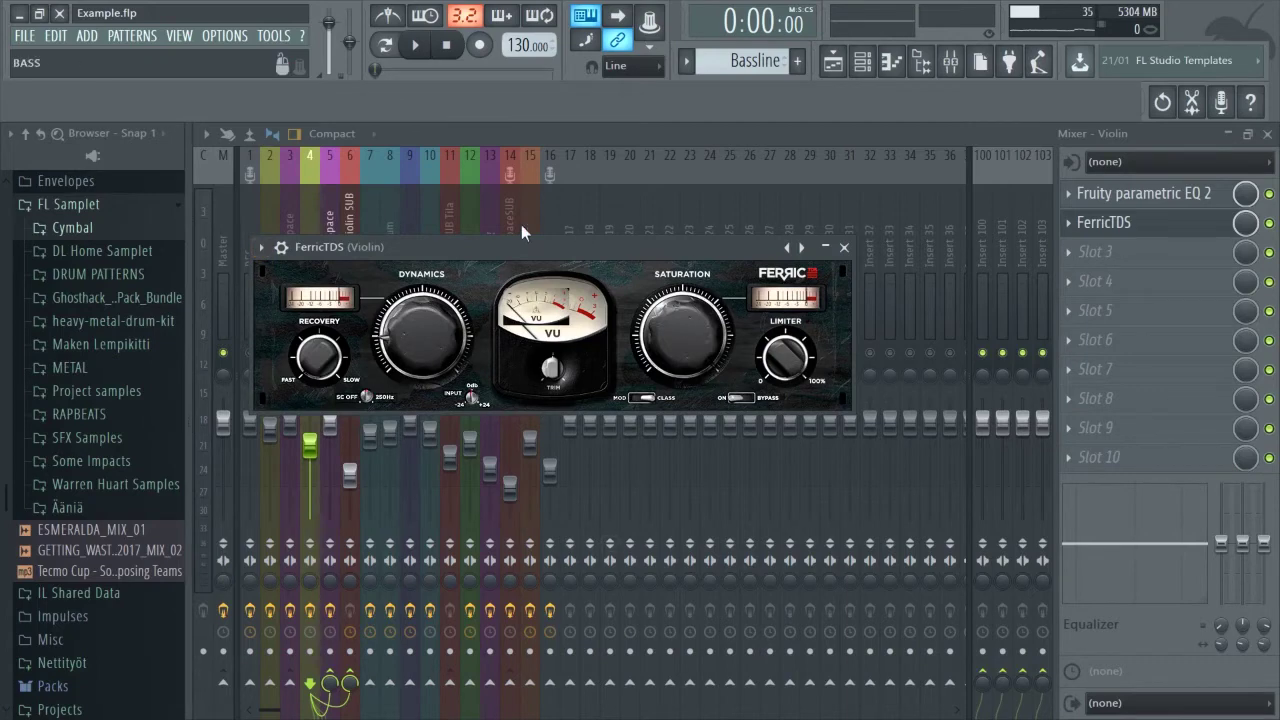
drag(675, 365, 675, 300)
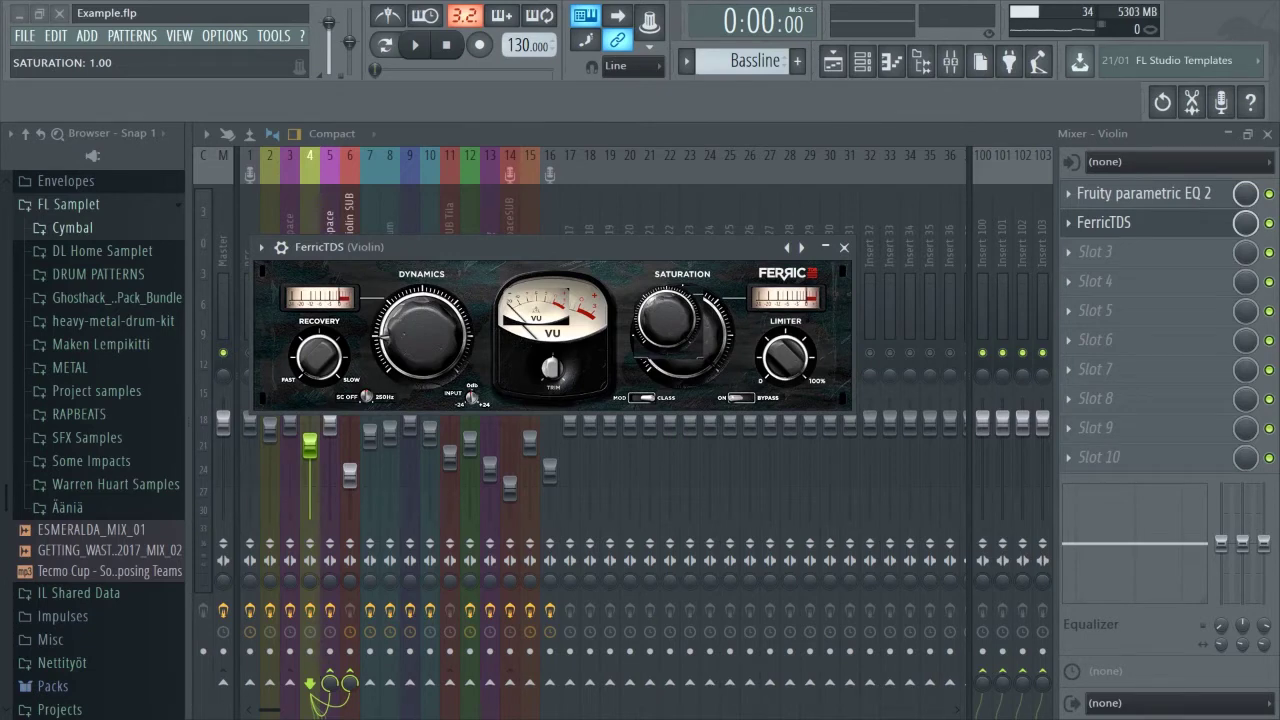
click(844, 247)
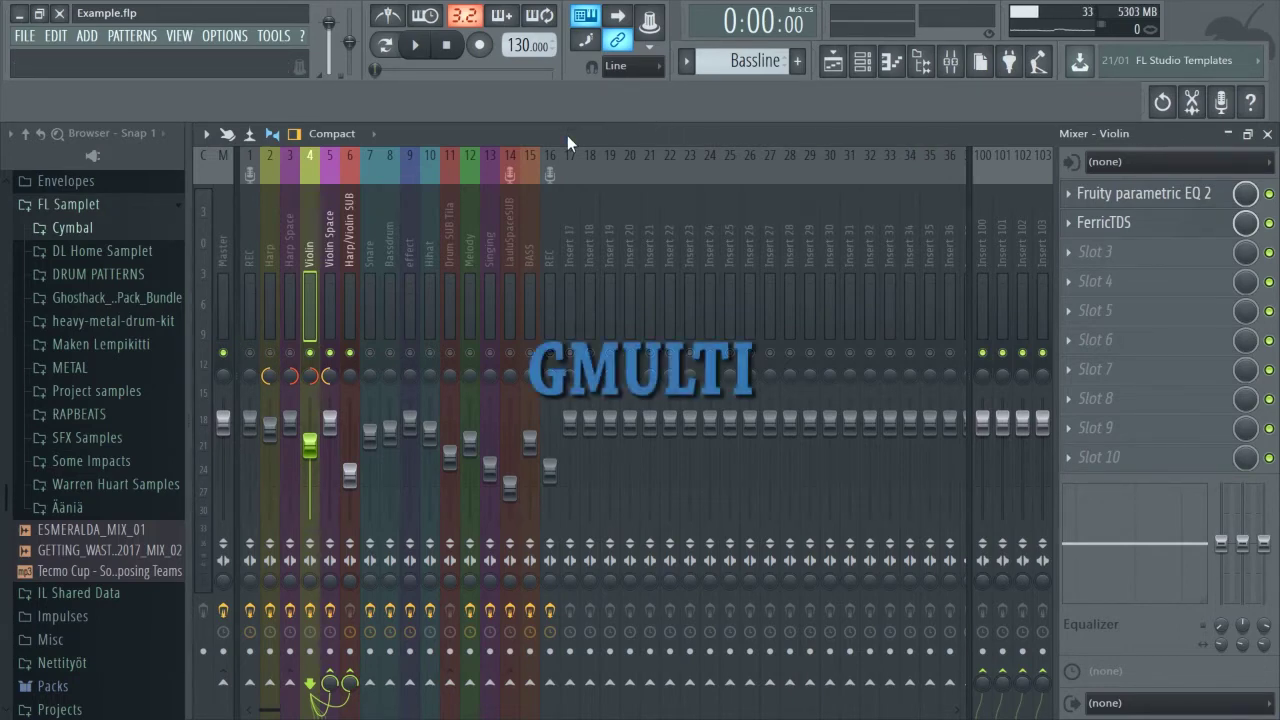
Solo the BASS mixer track and play the Bassline pattern in pattern mode.
click(530, 355)
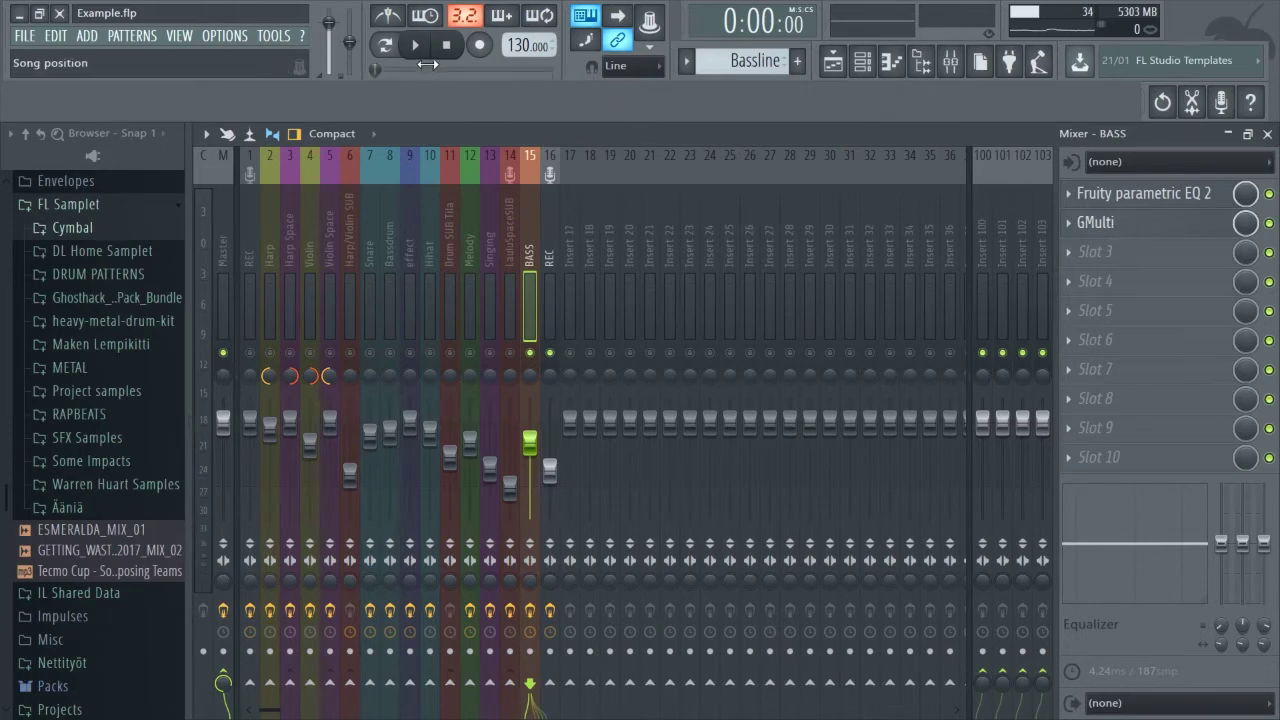
click(385, 45)
click(415, 45)
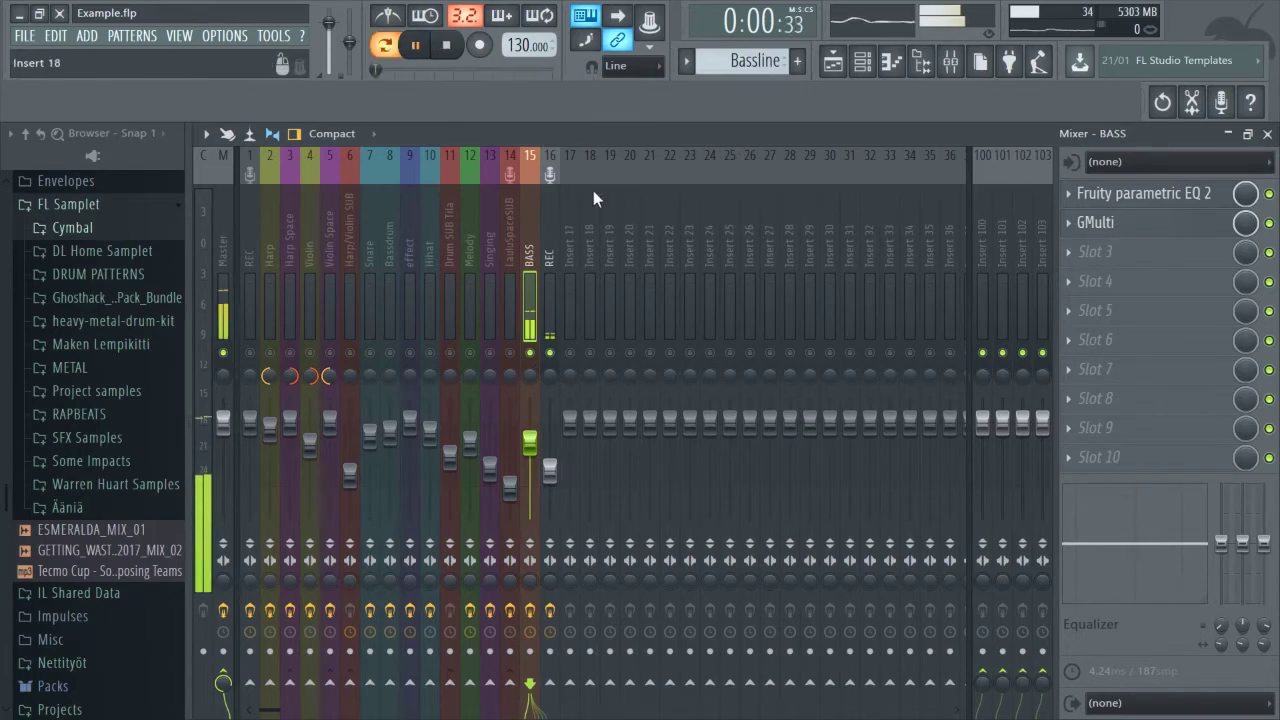
In GMulti on the BASS track, mute Band 2 and Band 3 and set Band 1's threshold to -28 dB.
click(1095, 222)
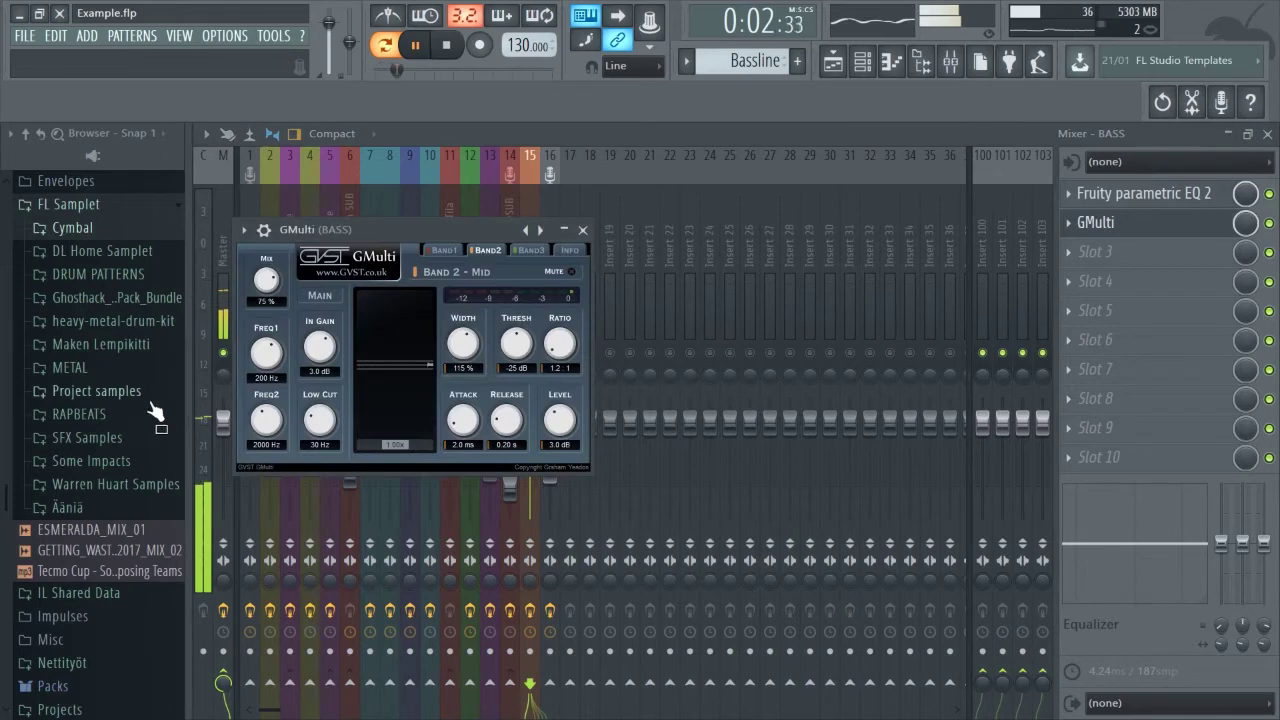
click(531, 249)
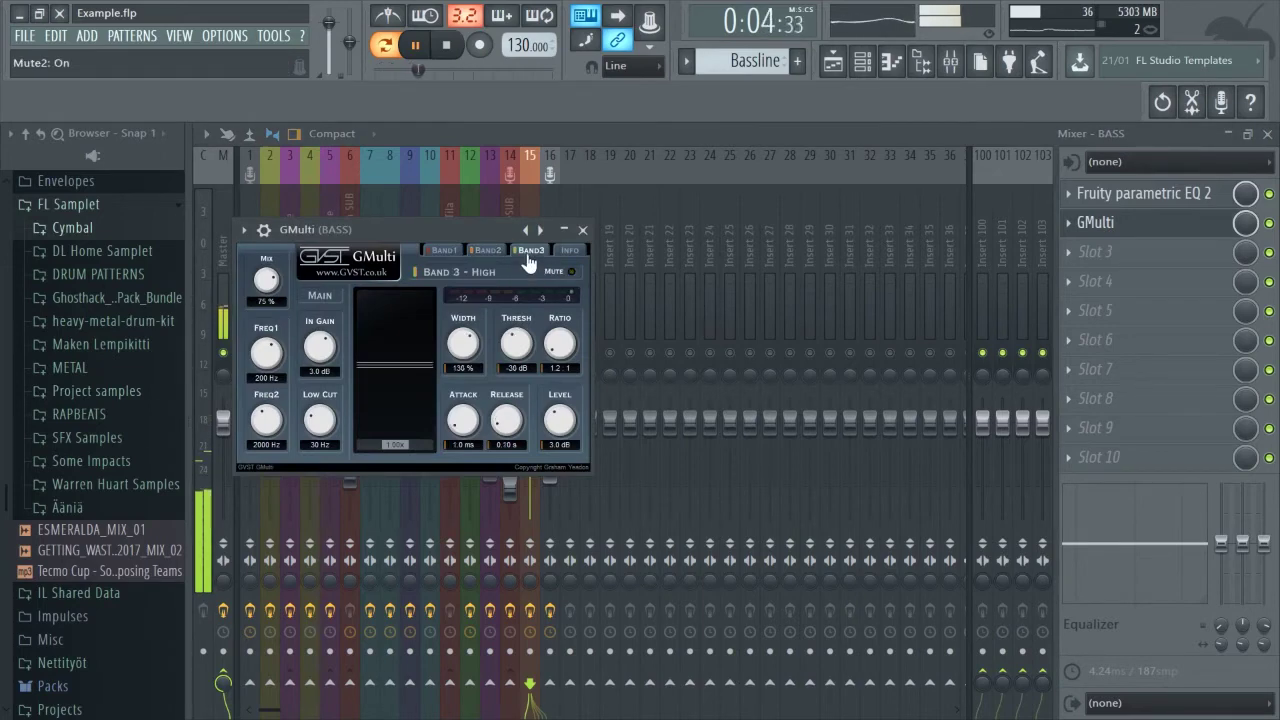
click(572, 272)
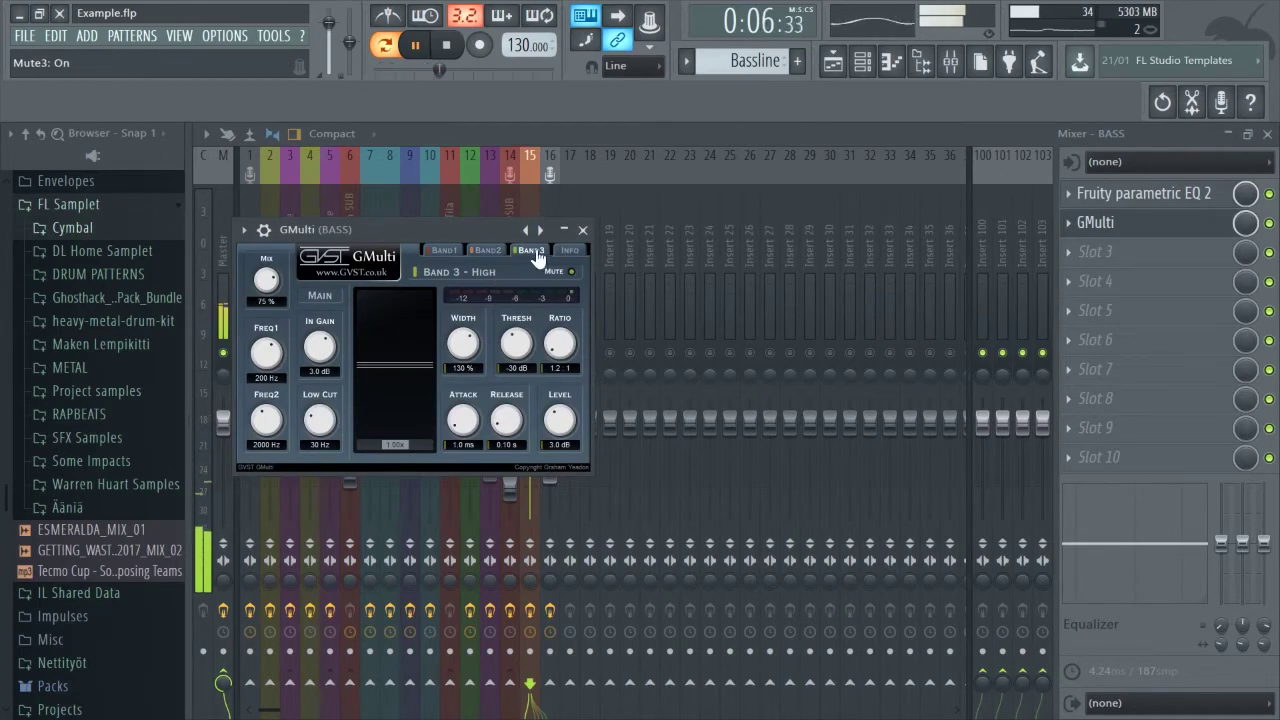
click(487, 250)
click(444, 250)
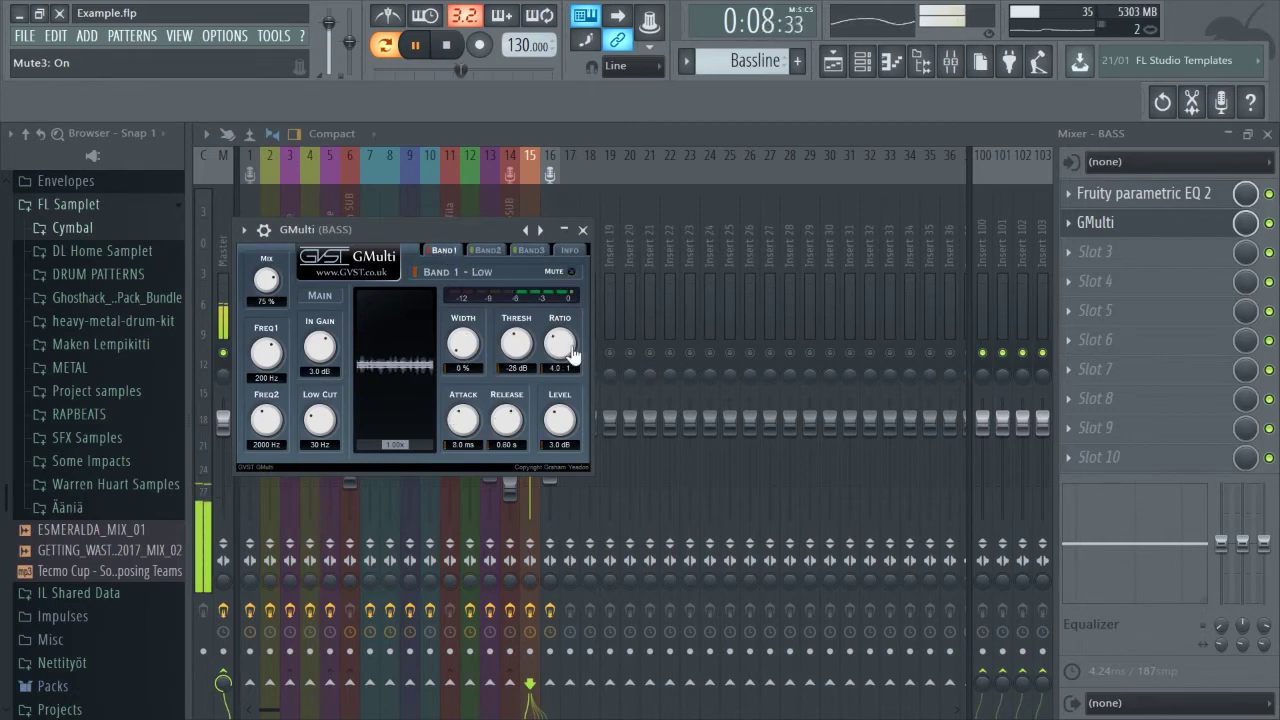
drag(460, 352, 511, 353)
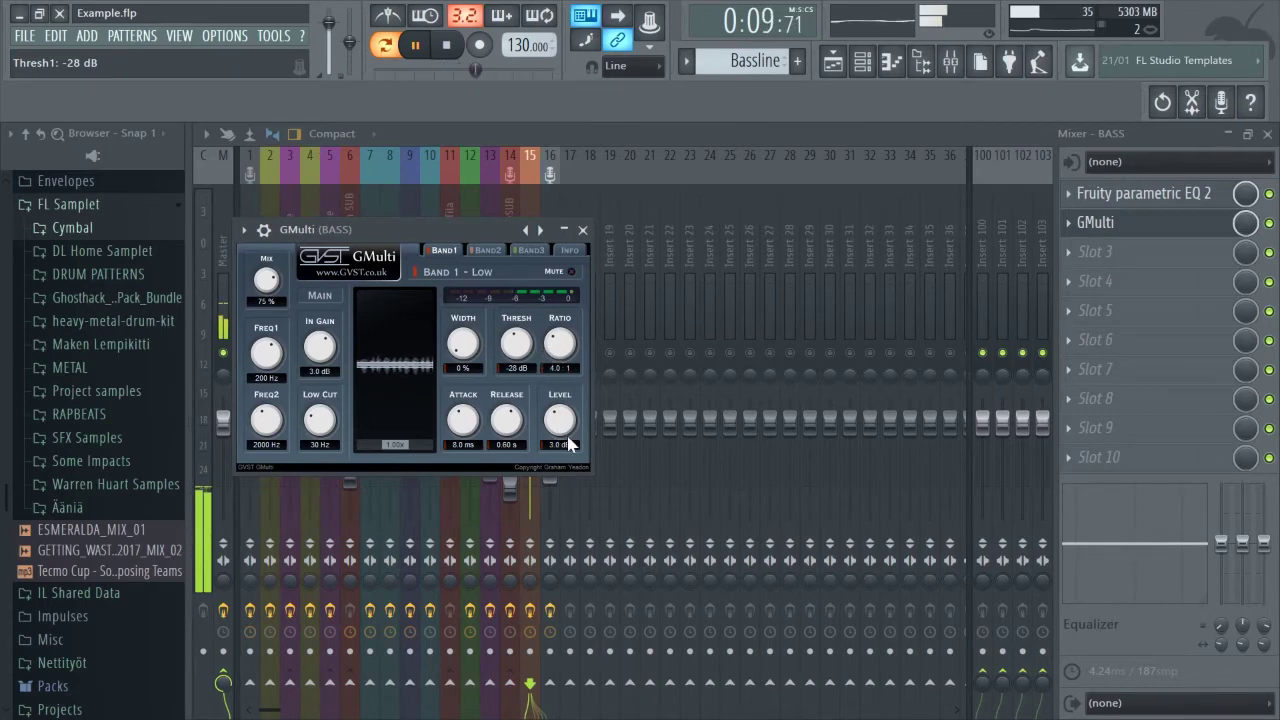
Set Band 1's level in GMulti on the BASS track to 3.9 dB and close the plugin.
drag(568, 444, 563, 425)
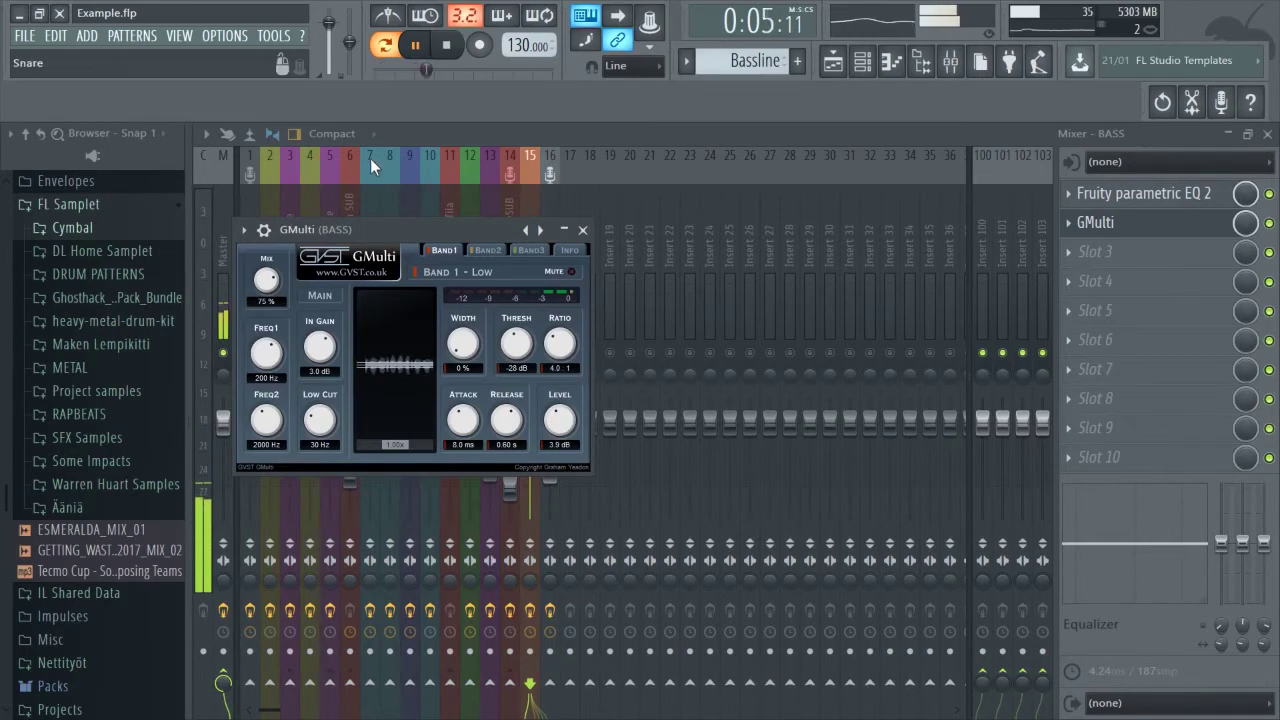
click(583, 231)
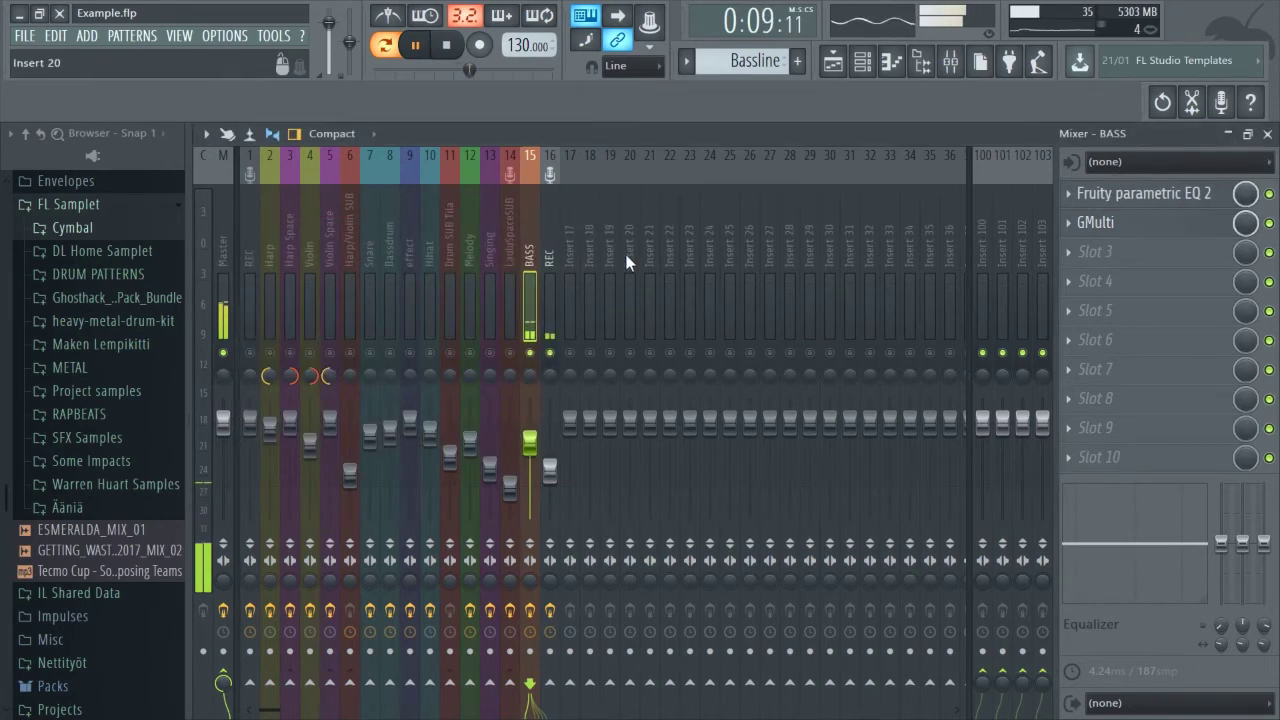
Examine the Fruity parametric EQ 2 curves on the BASS, Bassdrum and REC mixer tracks during playback.
click(1157, 196)
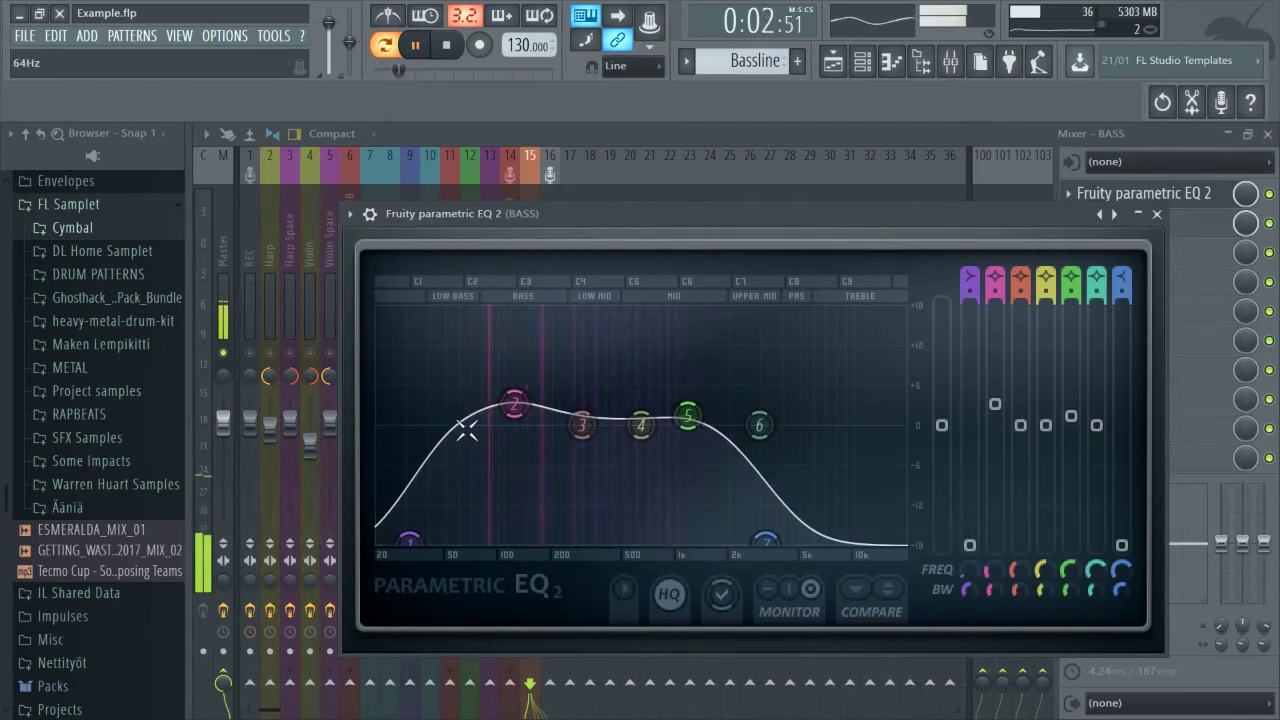
click(1157, 214)
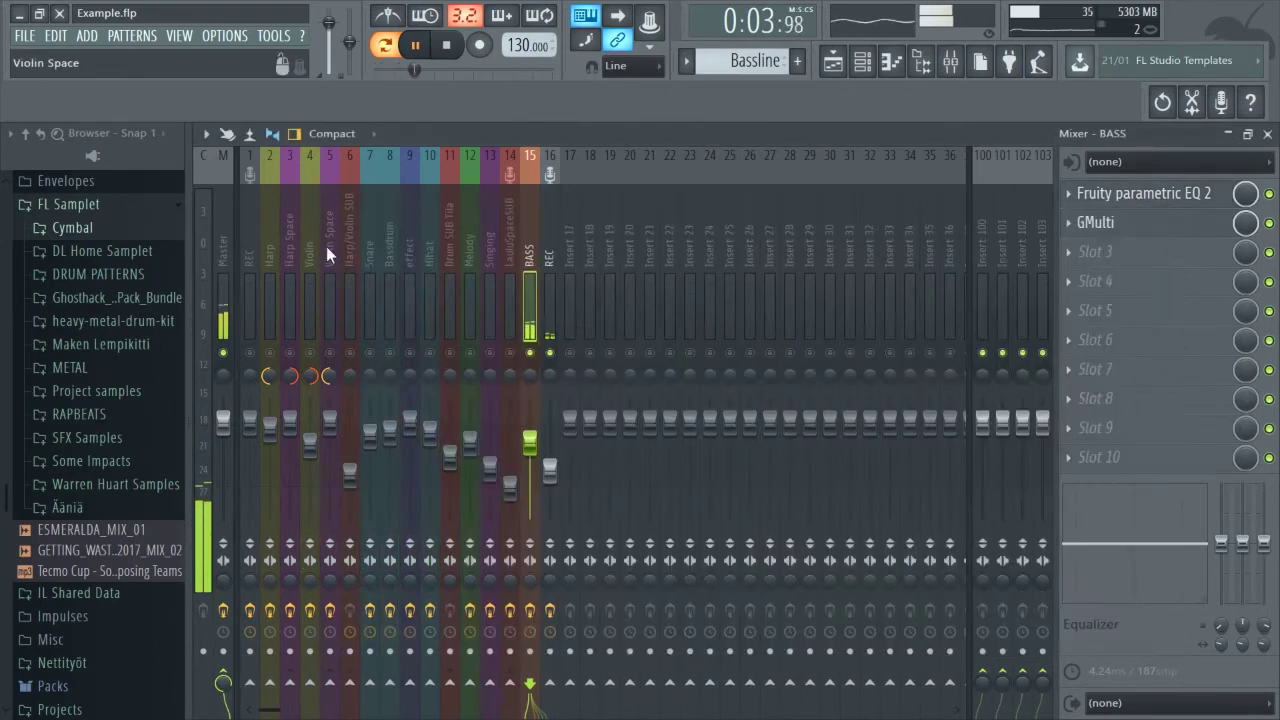
click(386, 247)
click(1120, 197)
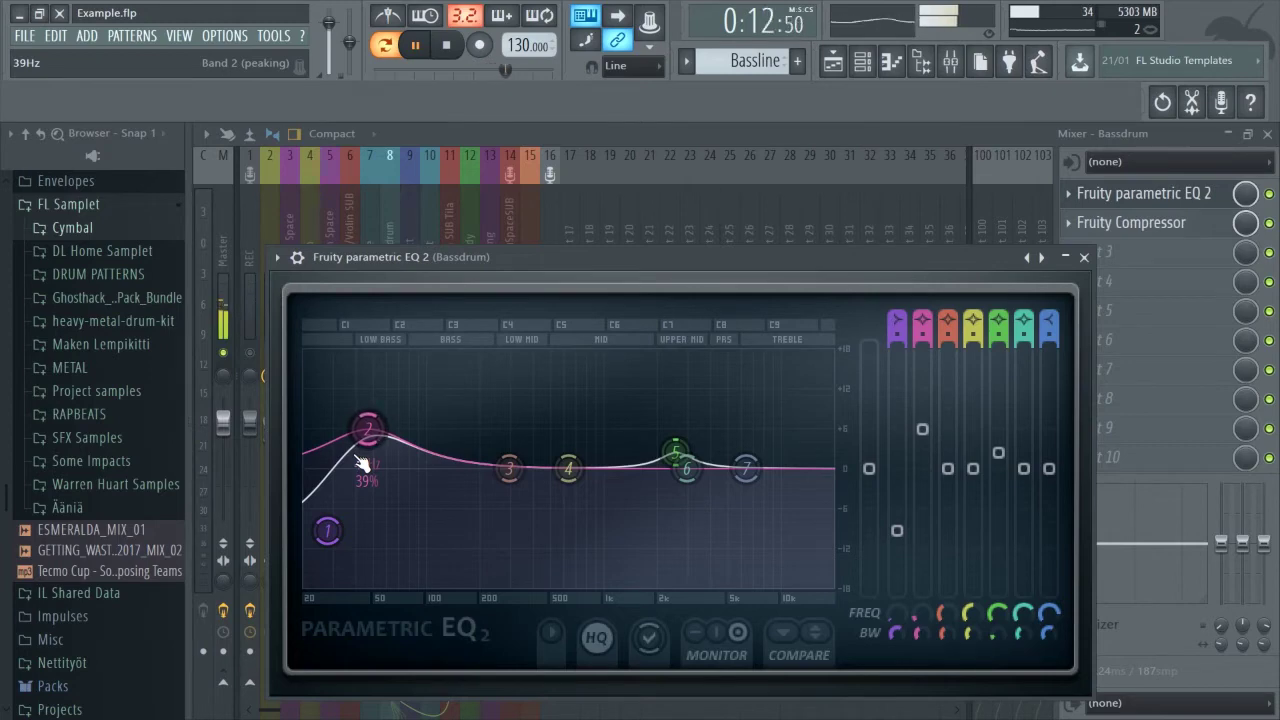
click(1083, 258)
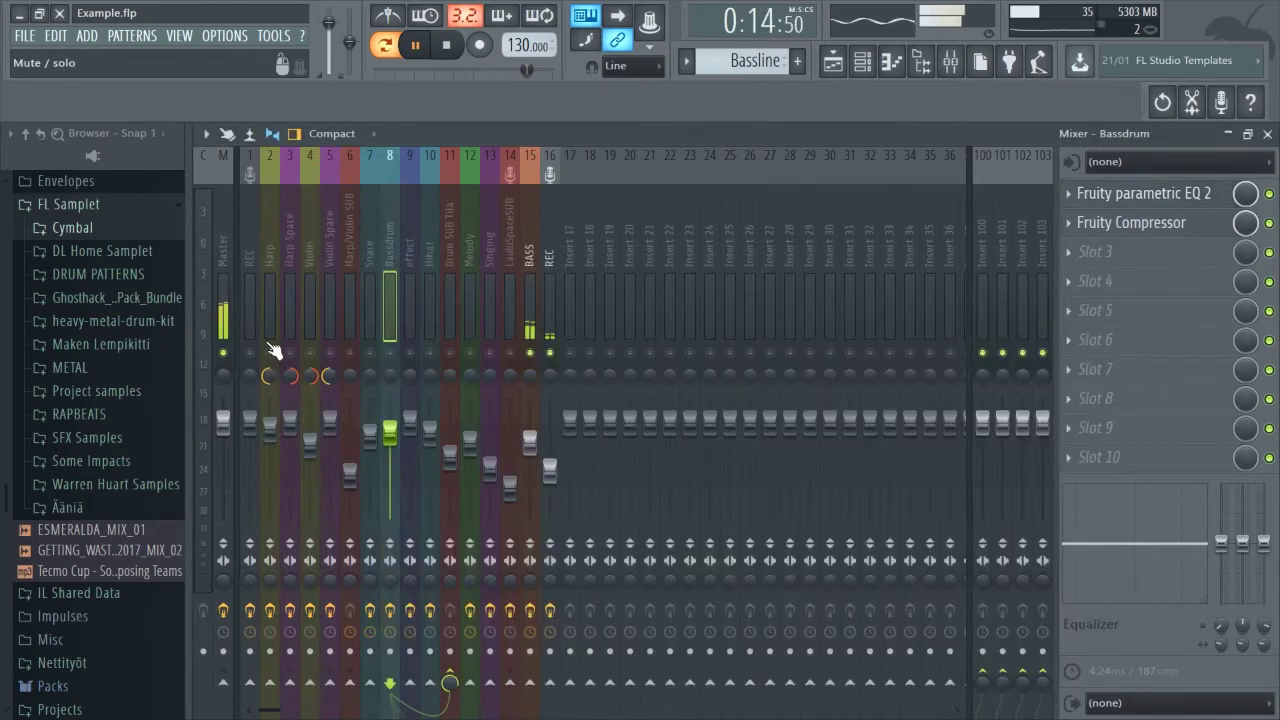
click(545, 272)
click(1145, 194)
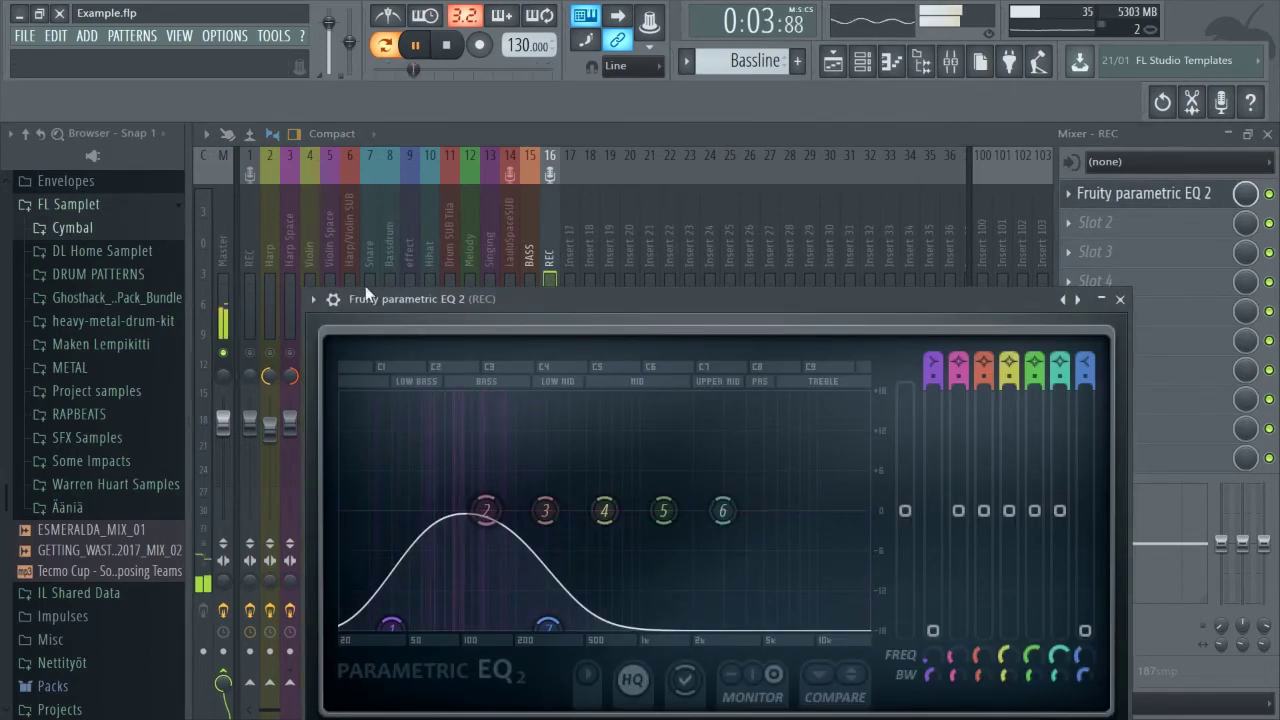
click(1121, 301)
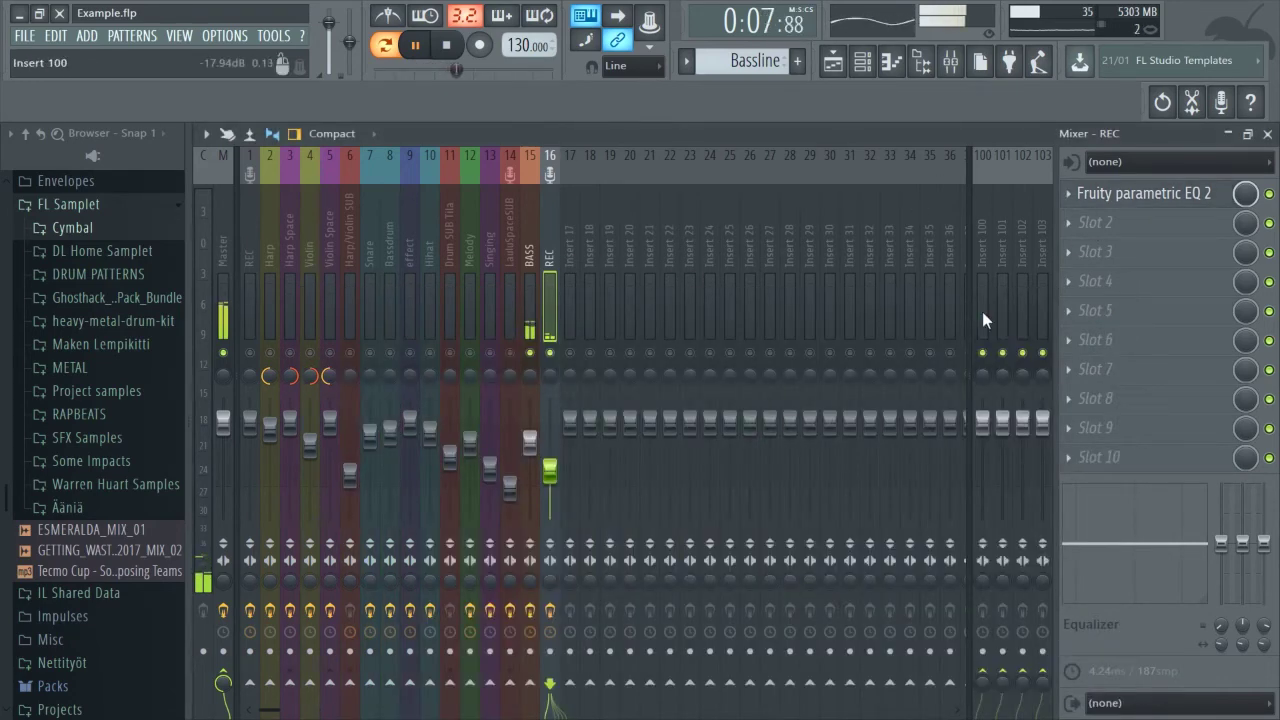
Unmute Band 2 in GMulti on the BASS track, stop playback and close the plugin.
click(523, 251)
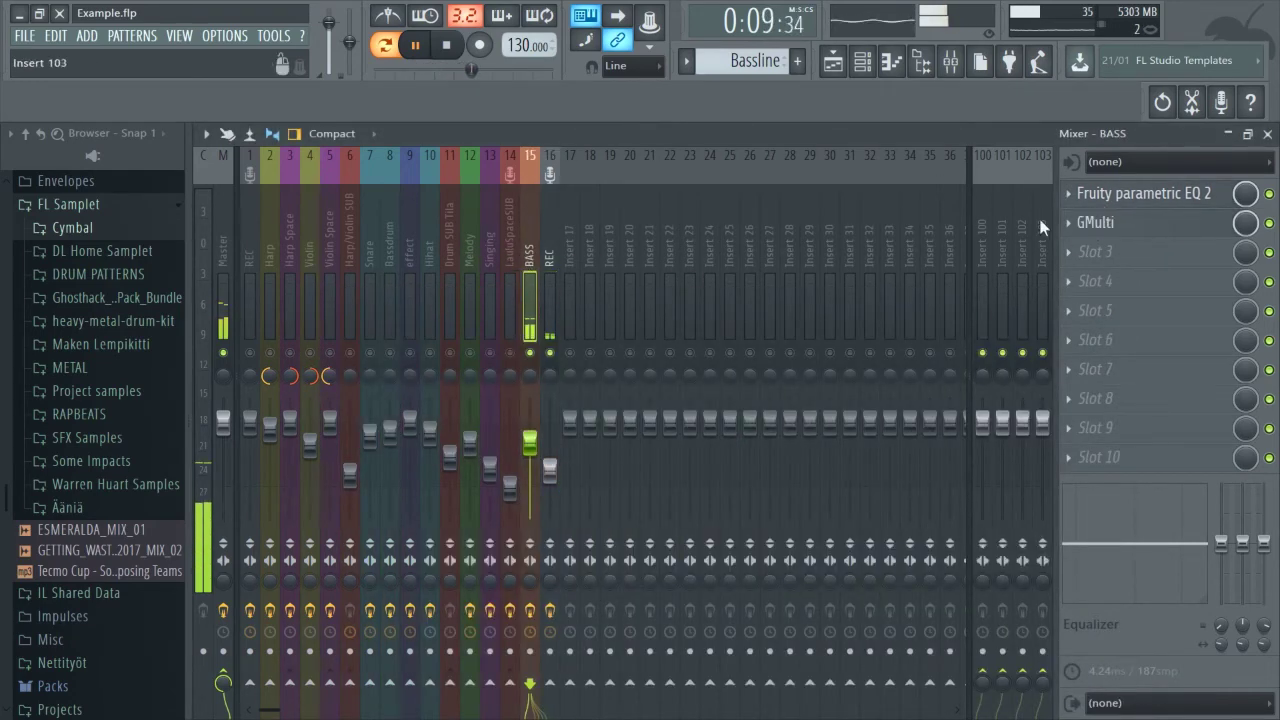
click(1105, 225)
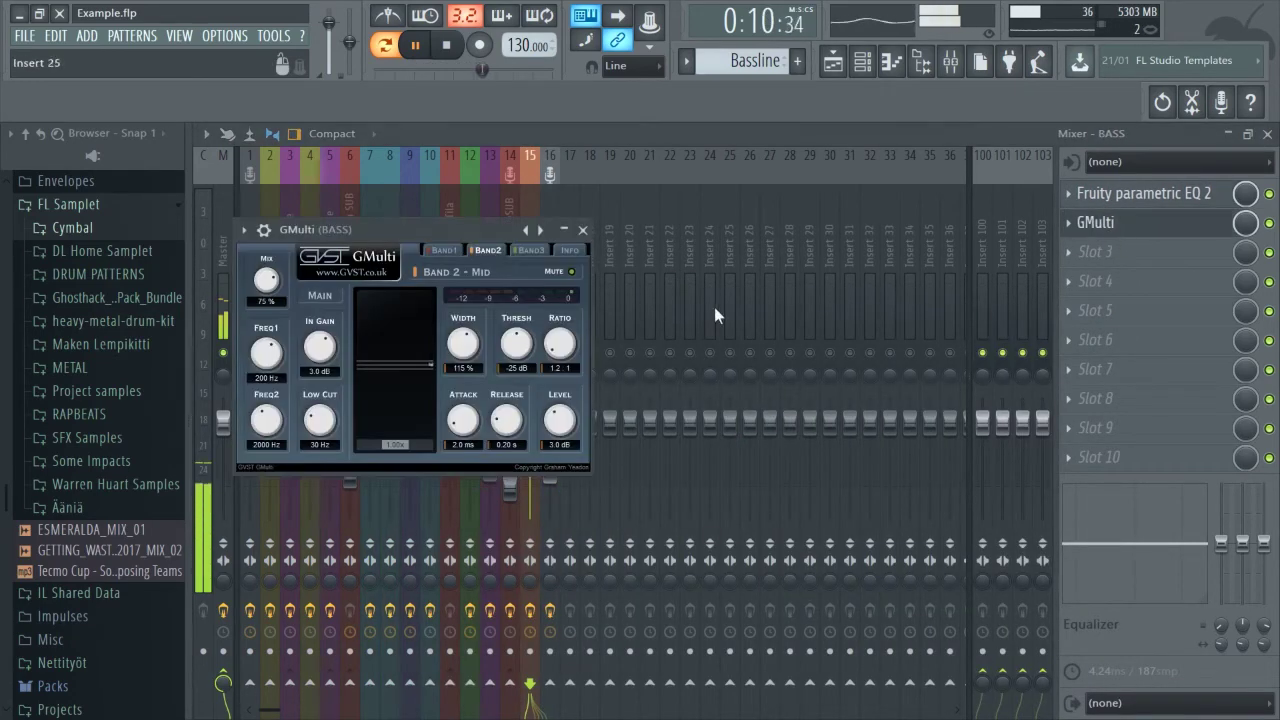
click(571, 271)
click(443, 249)
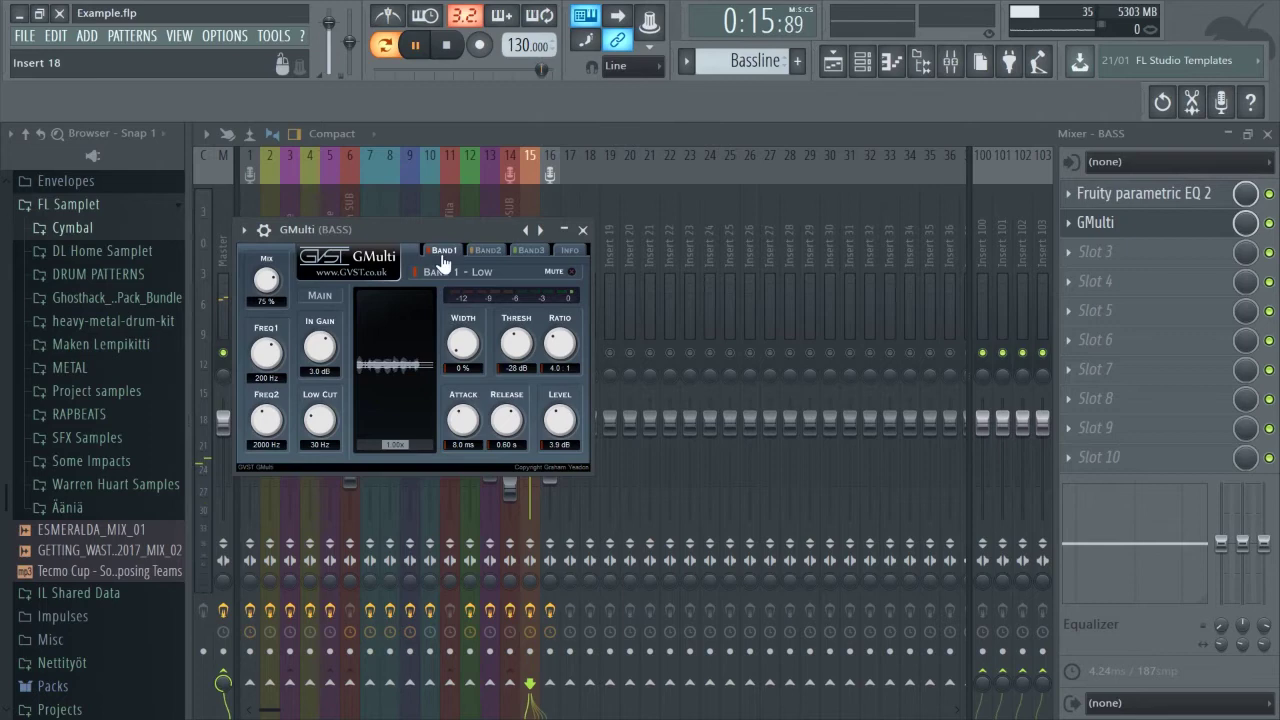
click(446, 44)
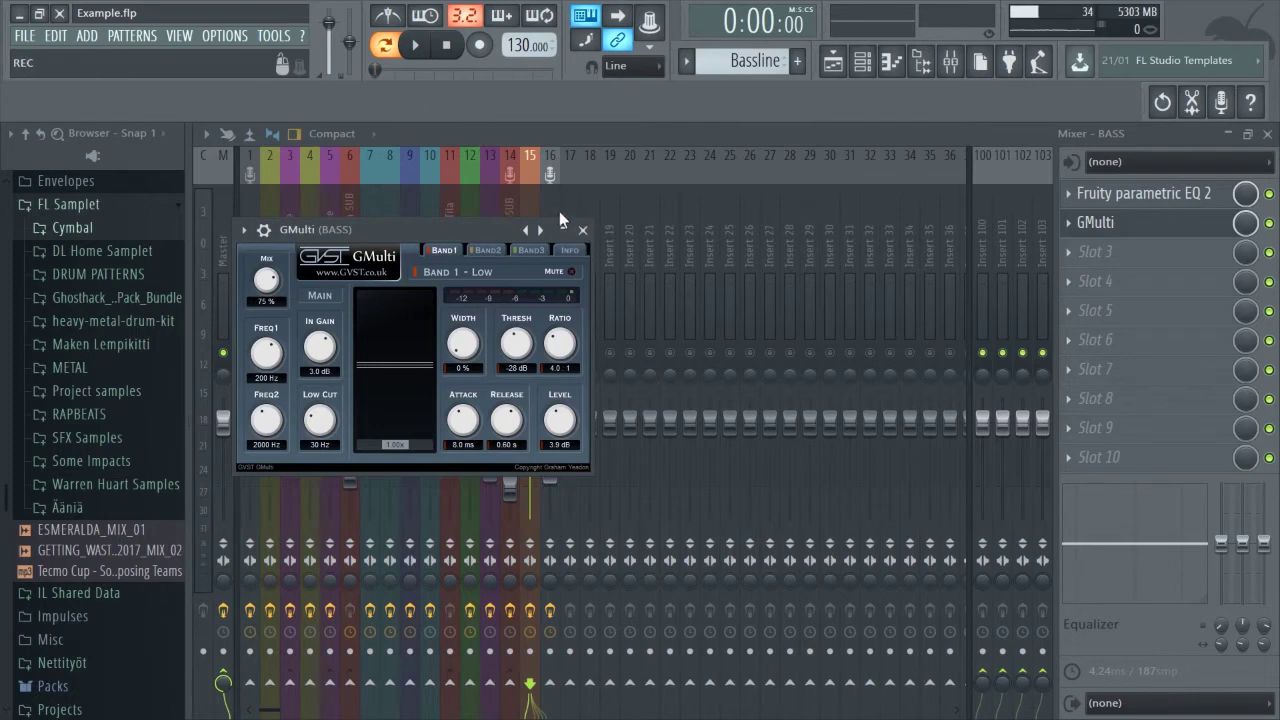
click(583, 230)
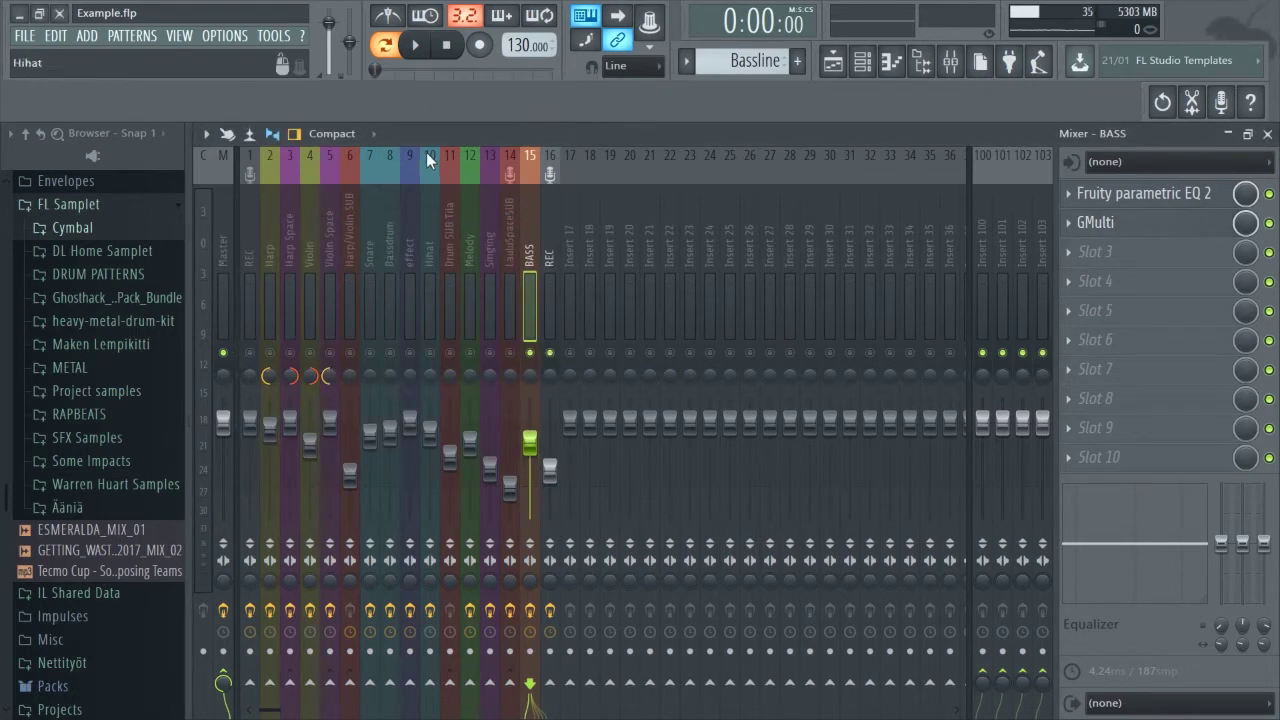
Open La Petite Excite on the Harp mixer track and solo the track.
click(275, 240)
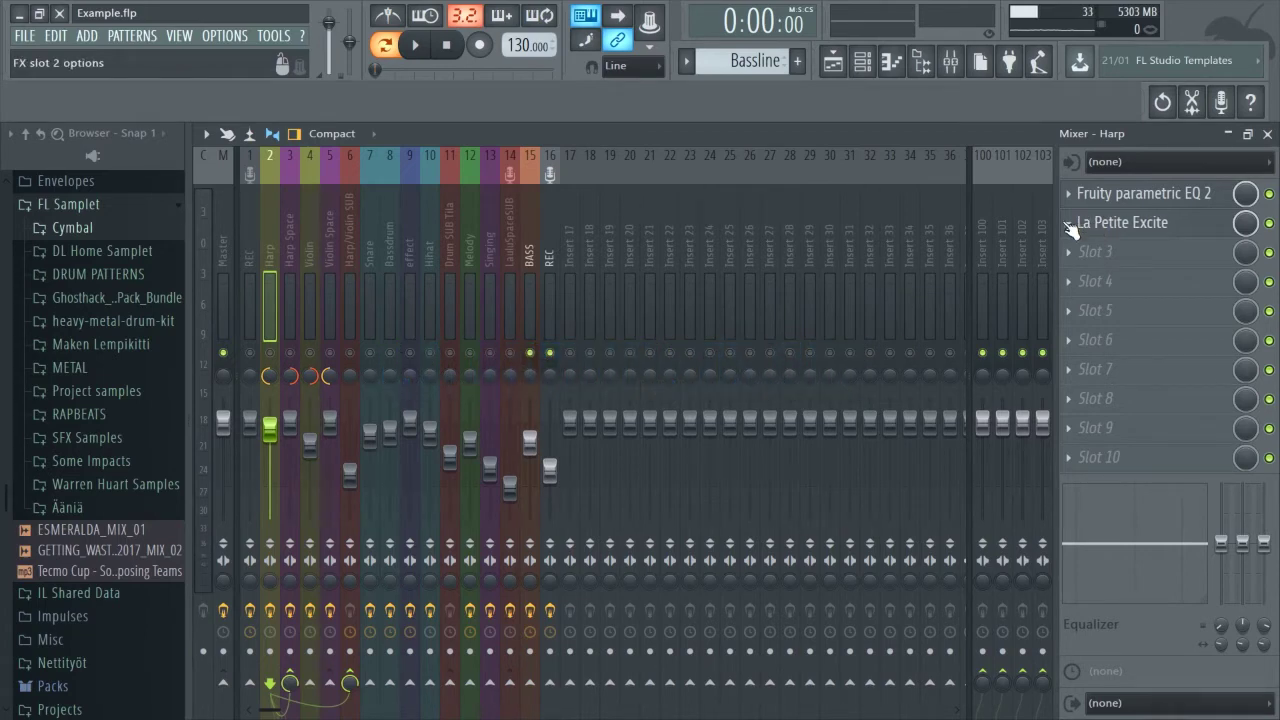
click(1134, 223)
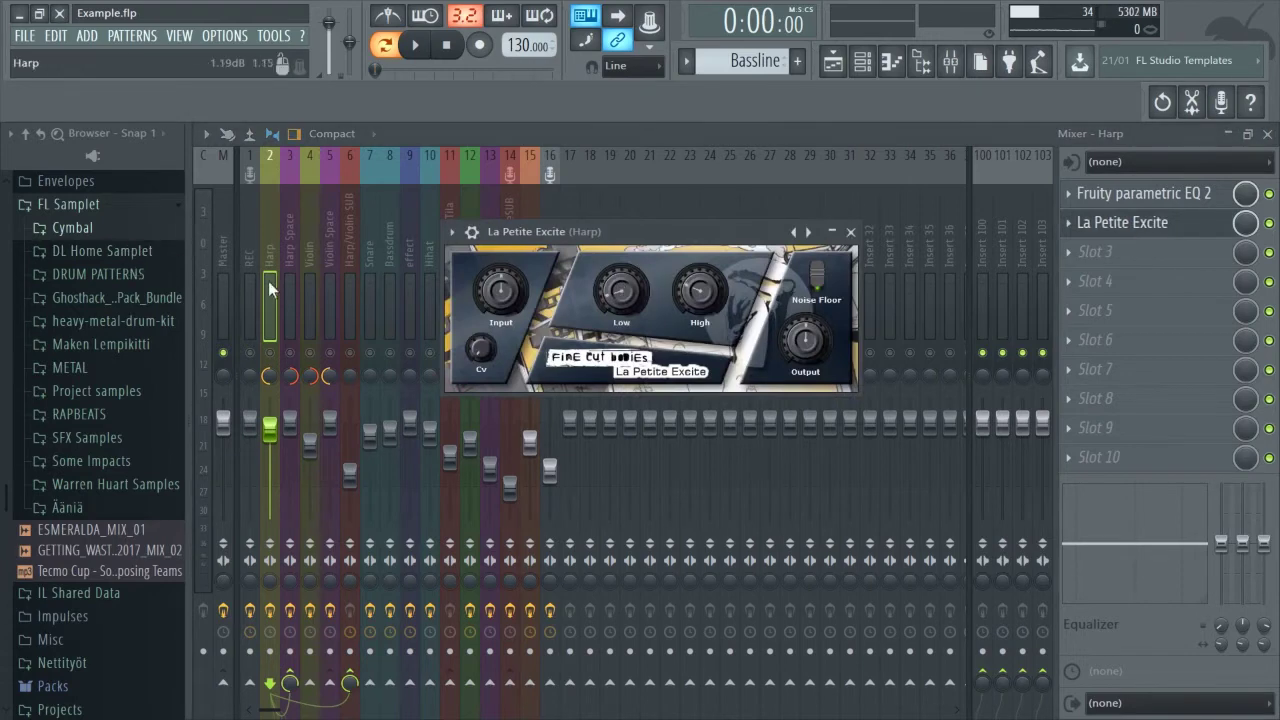
right_click(269, 353)
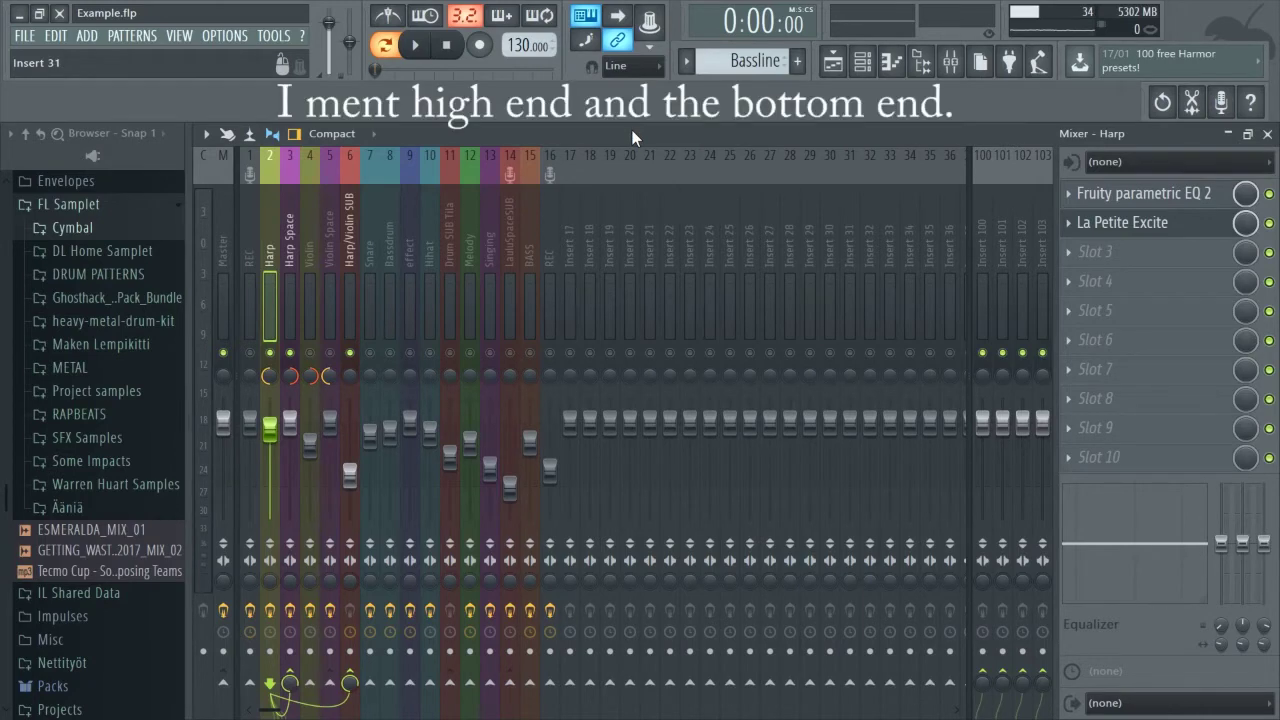
Play the arrangement in song mode to hear the soloed Harp track with La Petite Excite, stop playback and close the plugin.
click(424, 57)
click(833, 61)
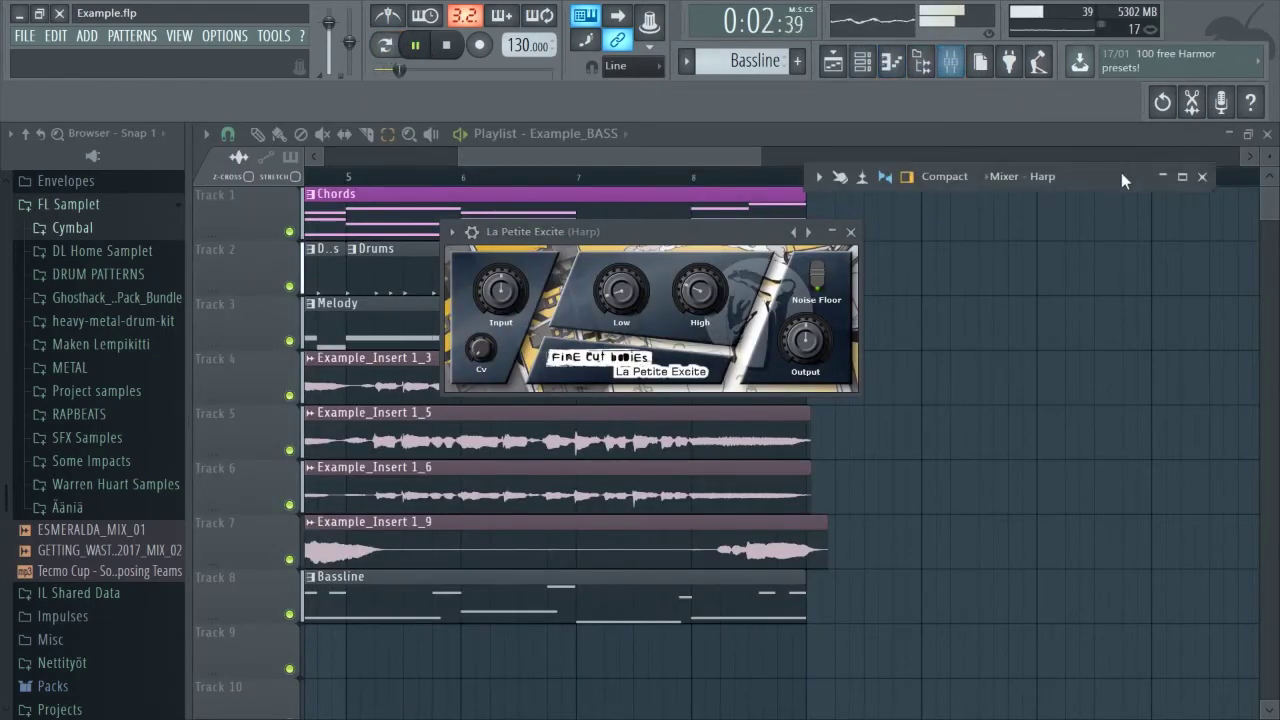
key(F9)
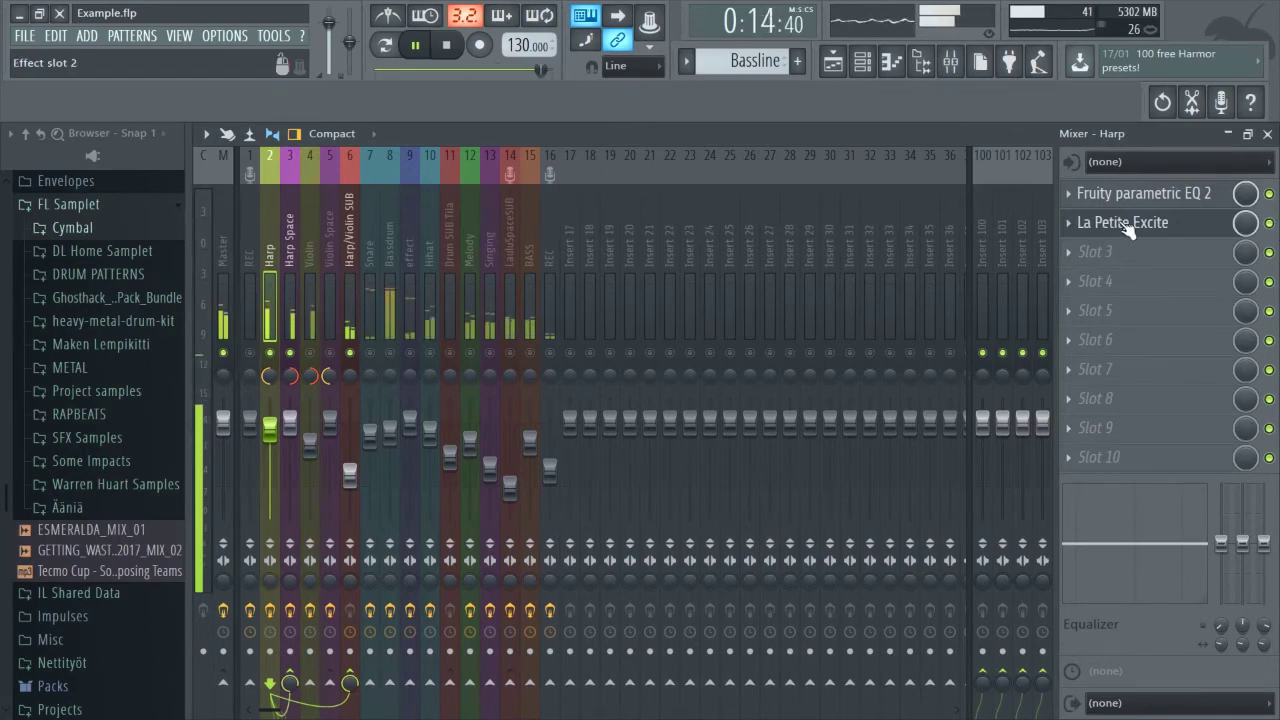
click(445, 47)
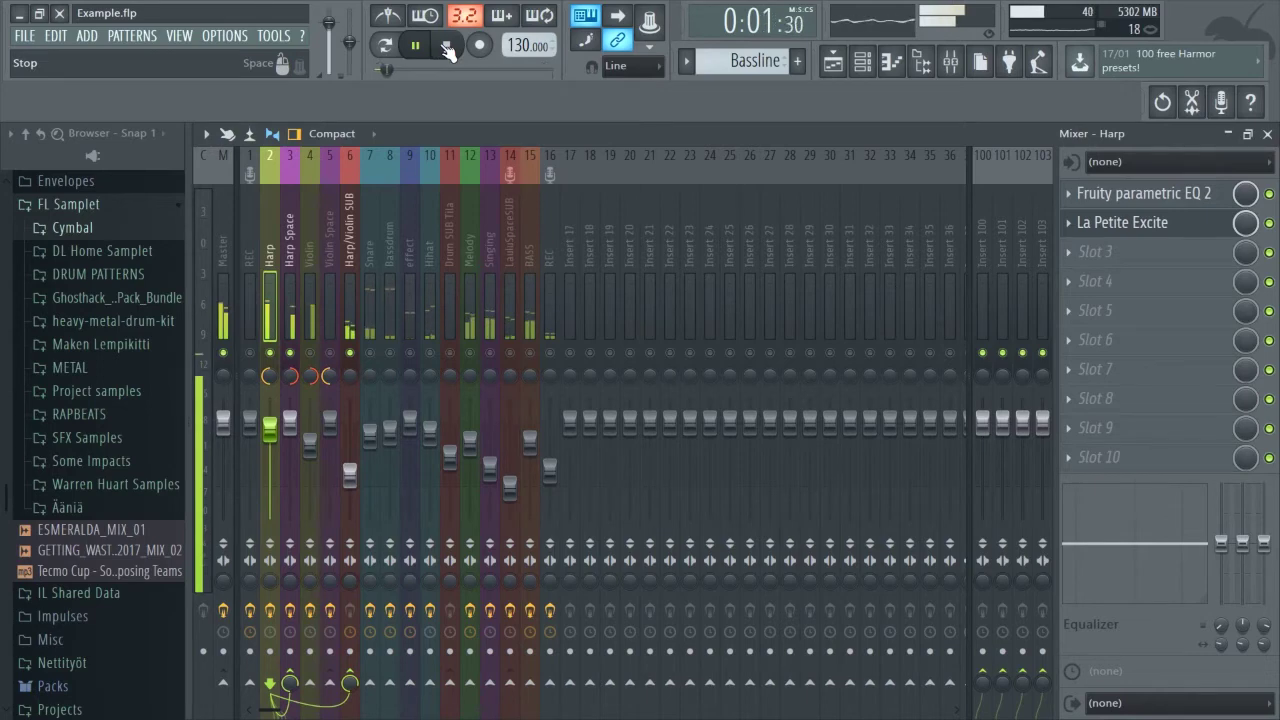
click(447, 47)
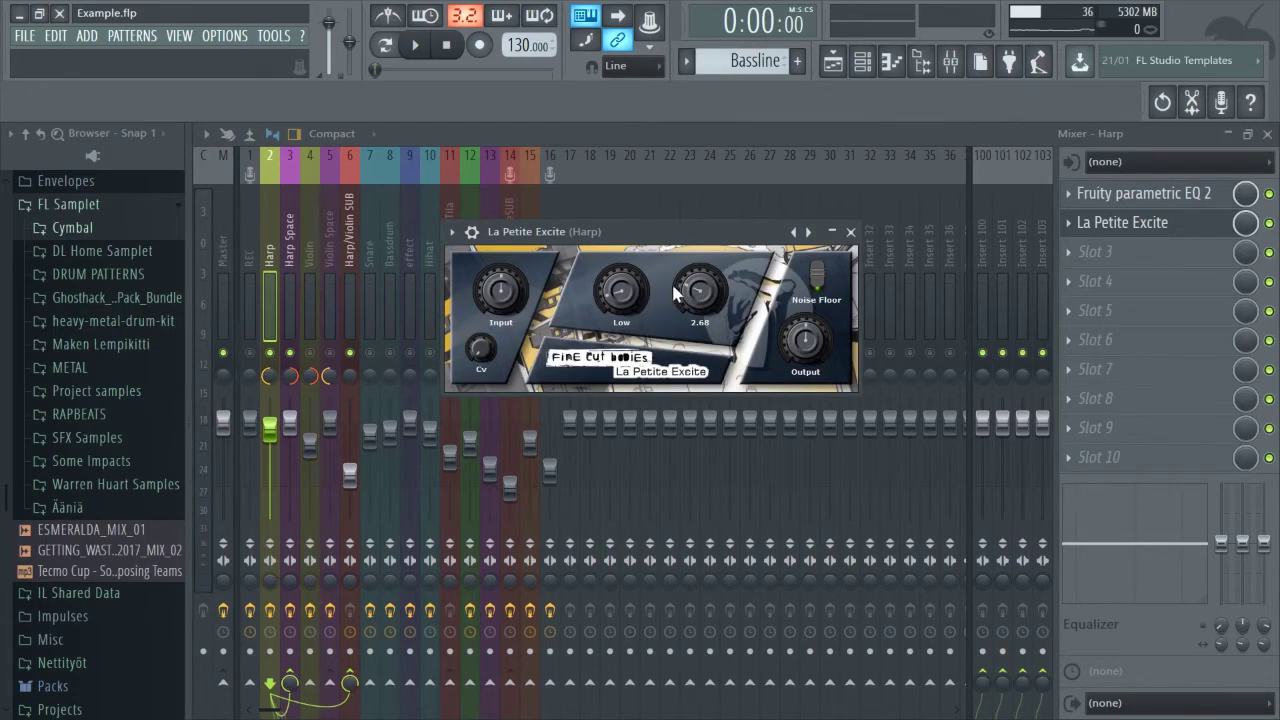
click(851, 233)
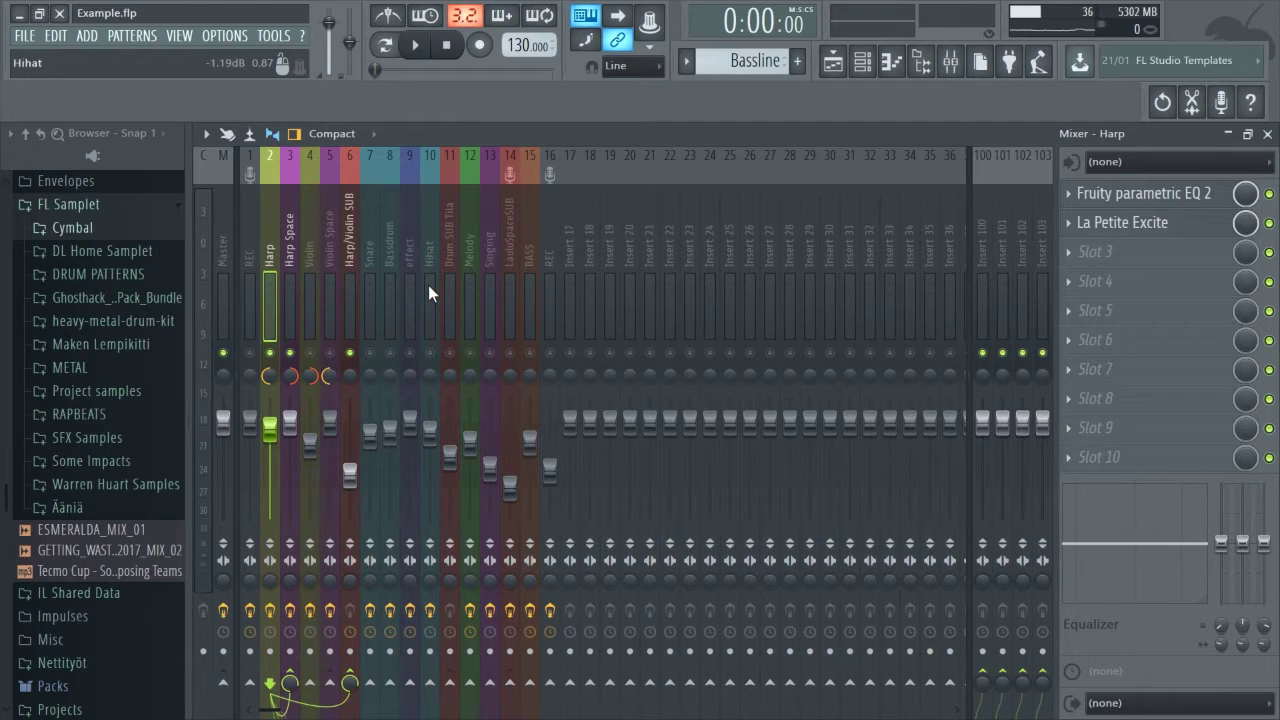
Examine the effect chains of the Singing and LauluSpaceSUB tracks, including LauluSpaceSUB's Fruity delay 2 and Fruity Reeverb 2 settings.
click(489, 285)
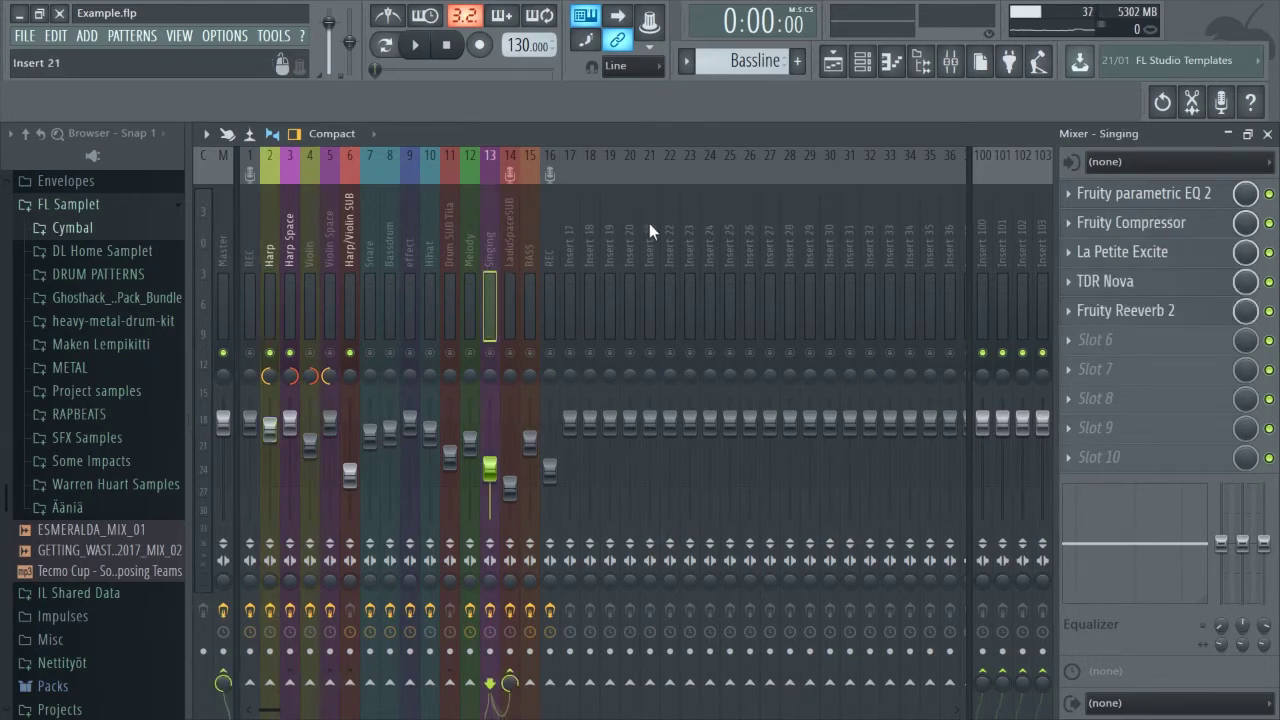
click(510, 250)
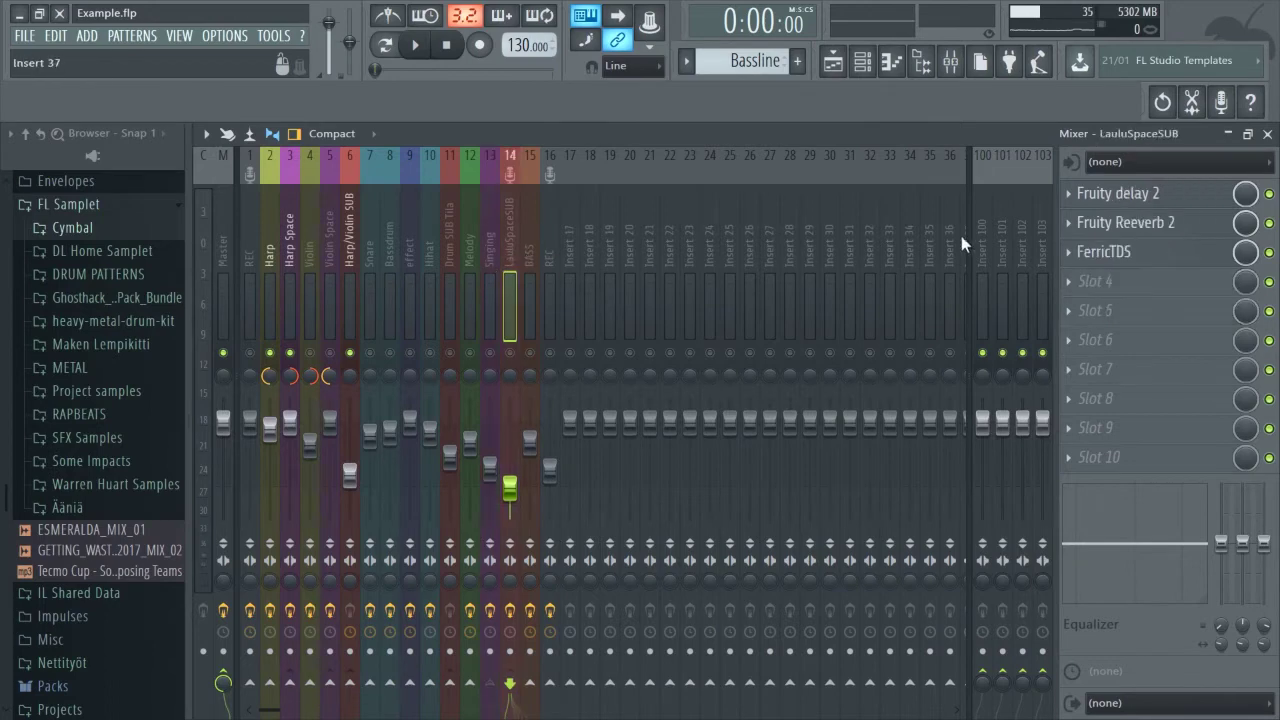
click(497, 248)
click(508, 245)
click(491, 231)
click(509, 232)
click(1150, 194)
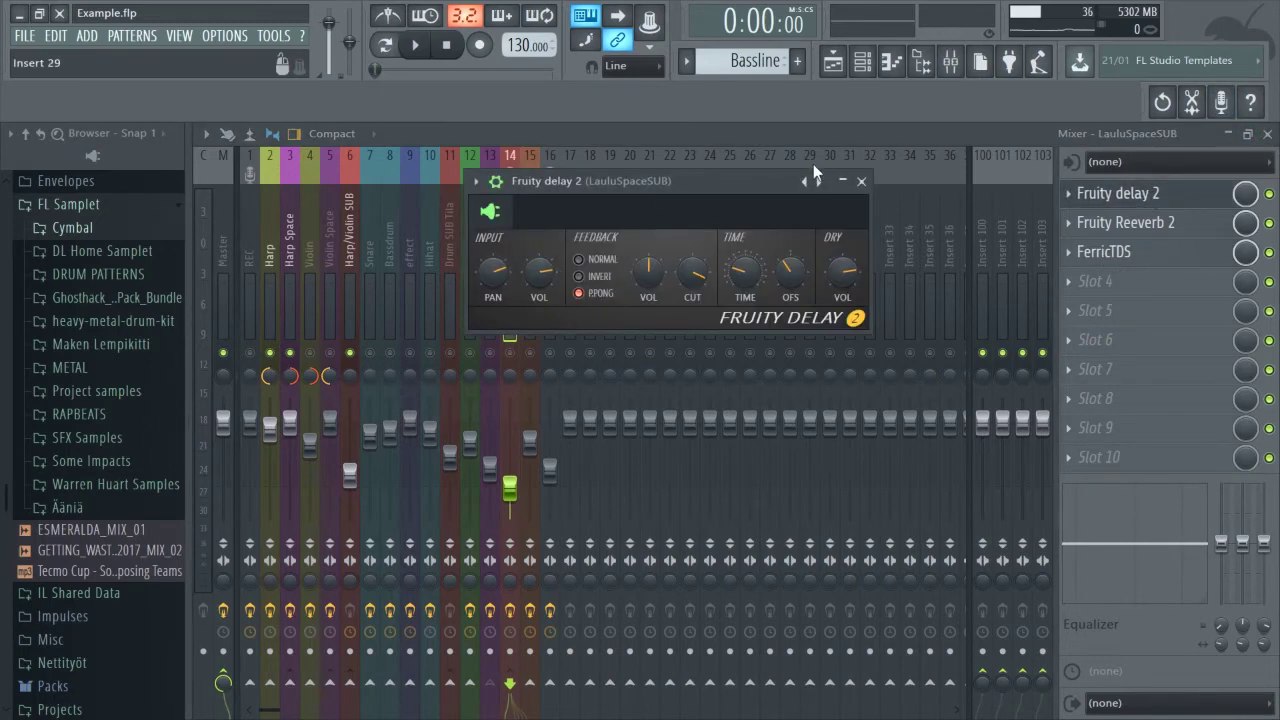
click(861, 181)
click(1126, 220)
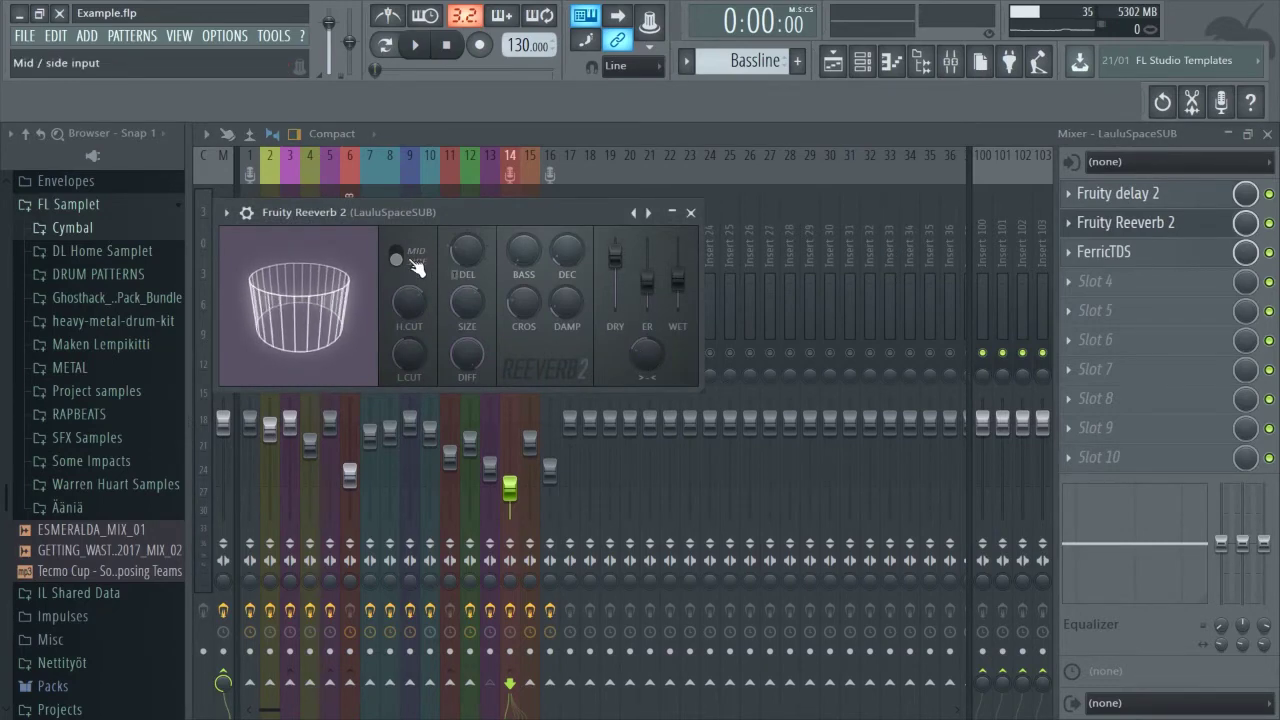
click(691, 212)
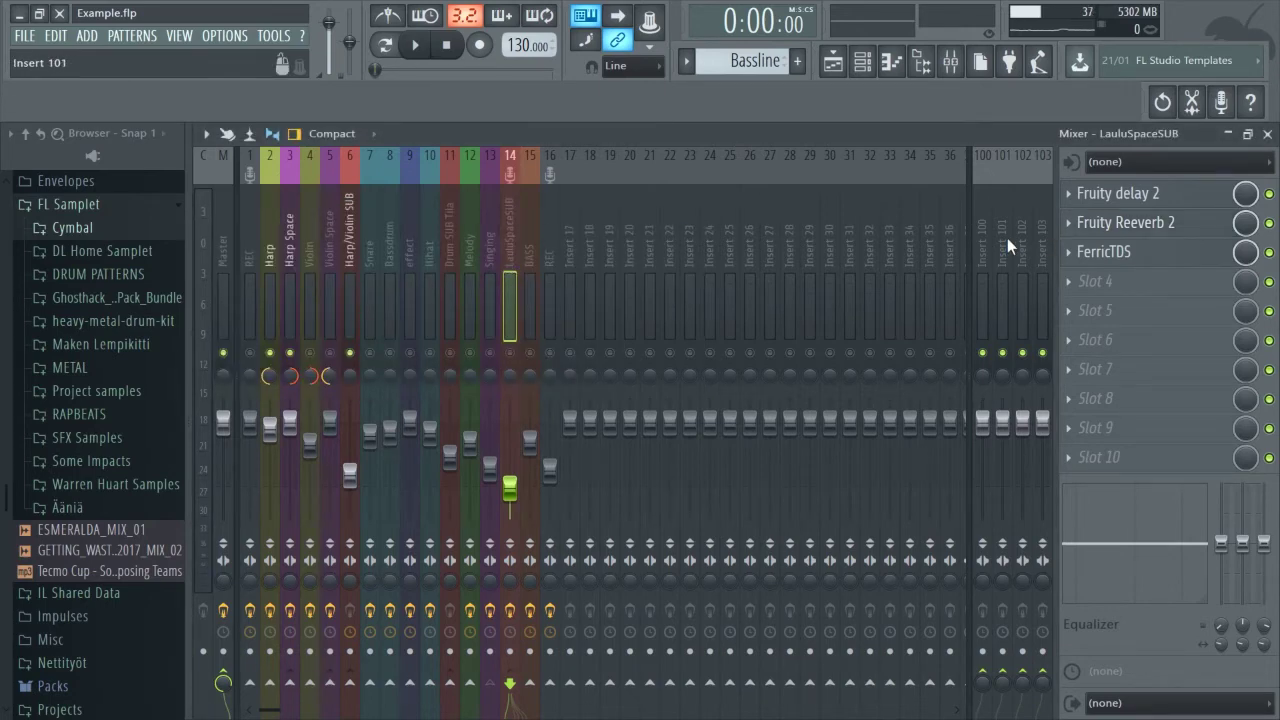
Check La Petite Excite's High setting on the Singing mixer track and close the plugin.
click(487, 254)
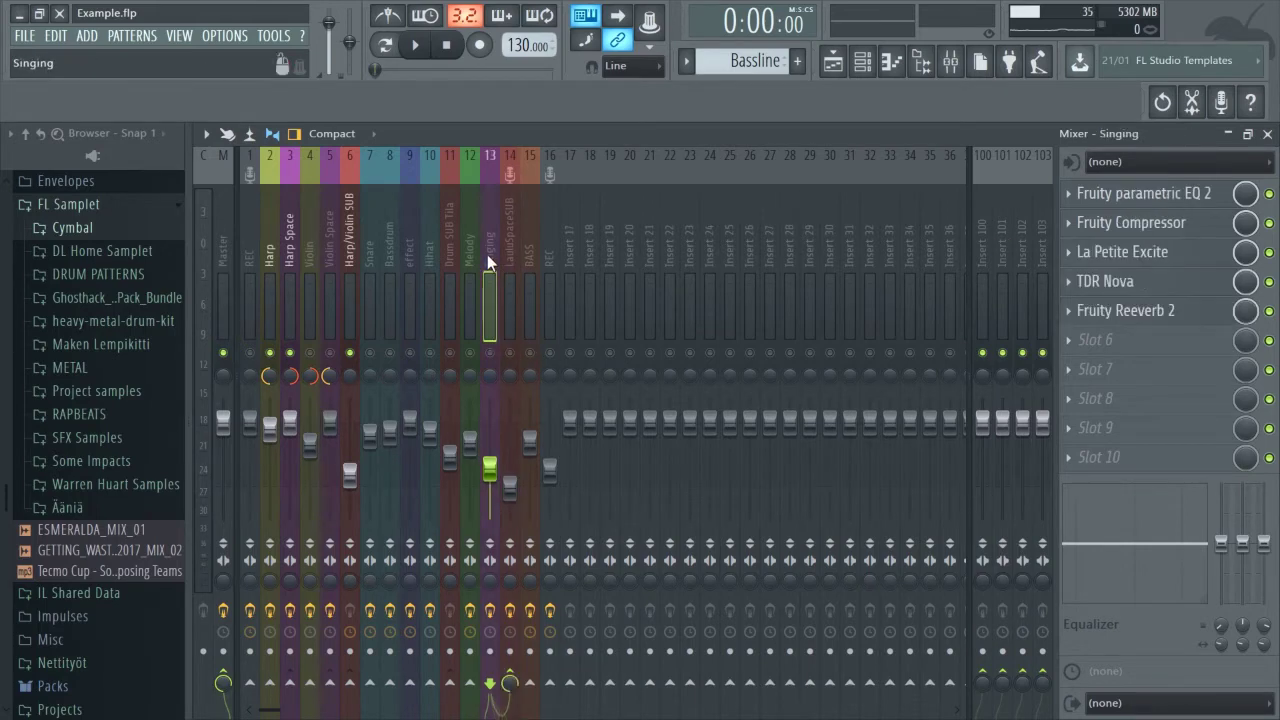
click(1128, 258)
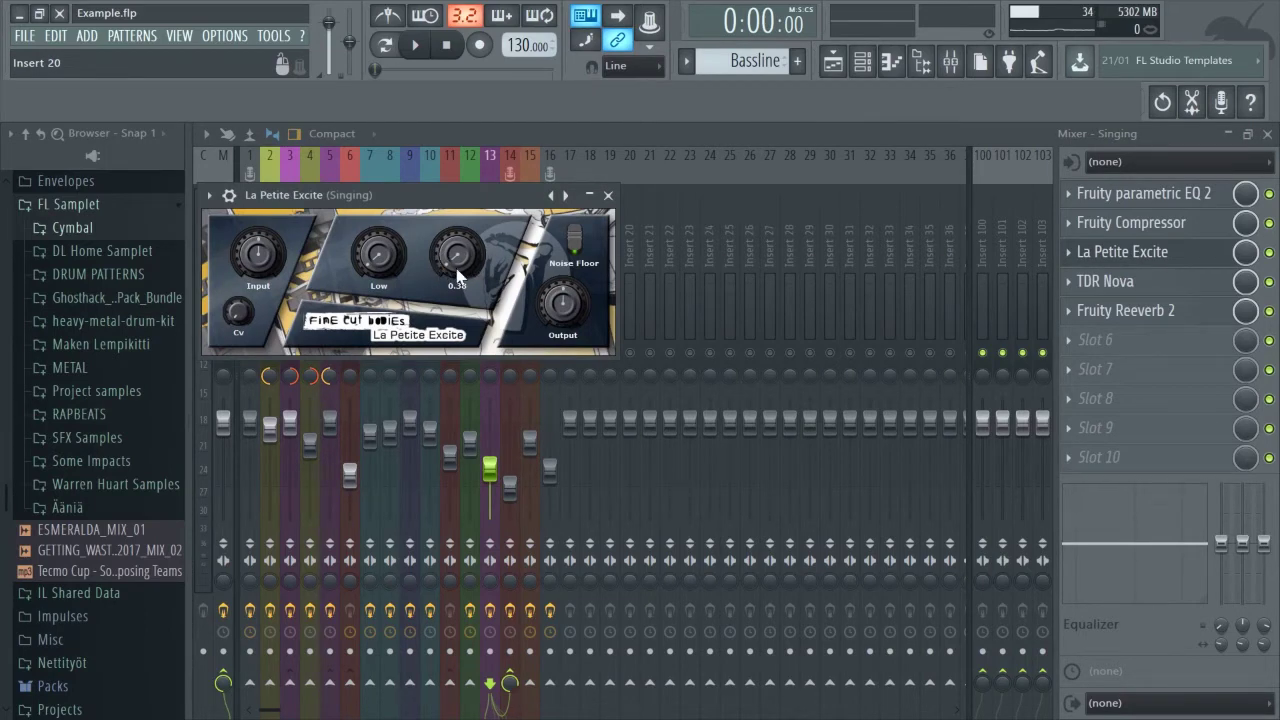
click(607, 196)
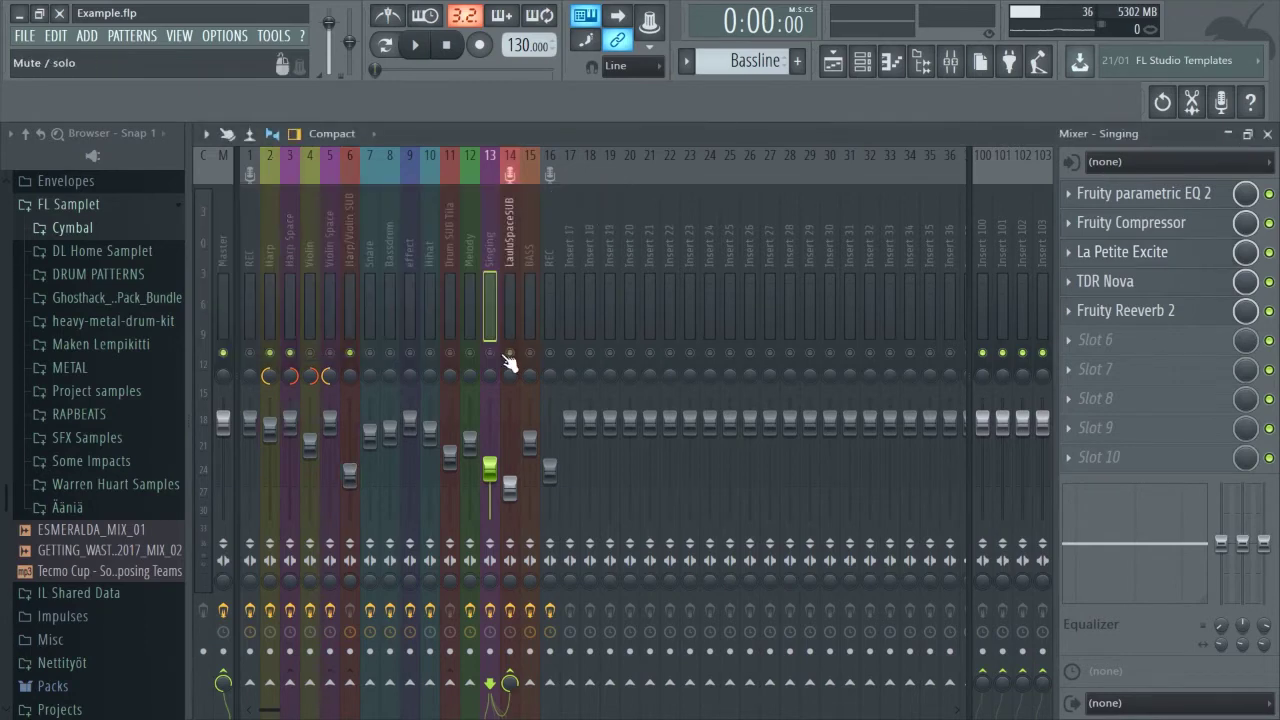
Solo the Singing mixer track and compare it with La Petite Excite off and on during song playback.
click(512, 353)
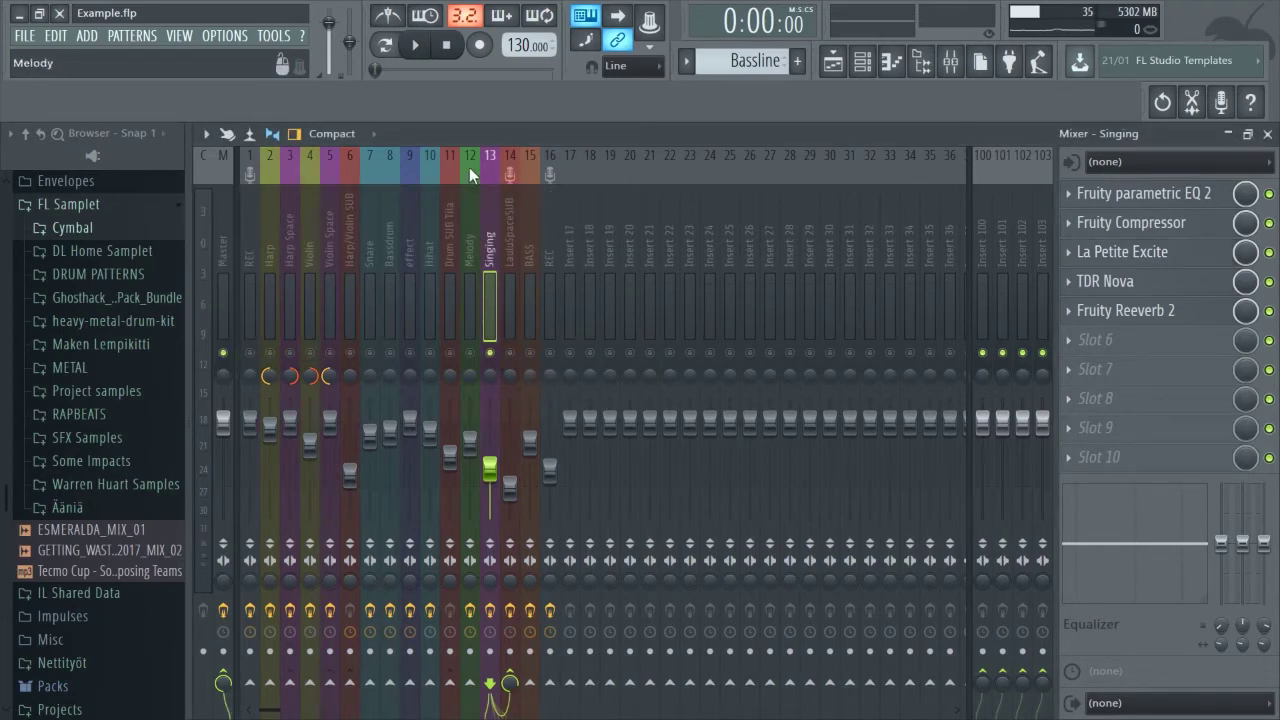
click(415, 44)
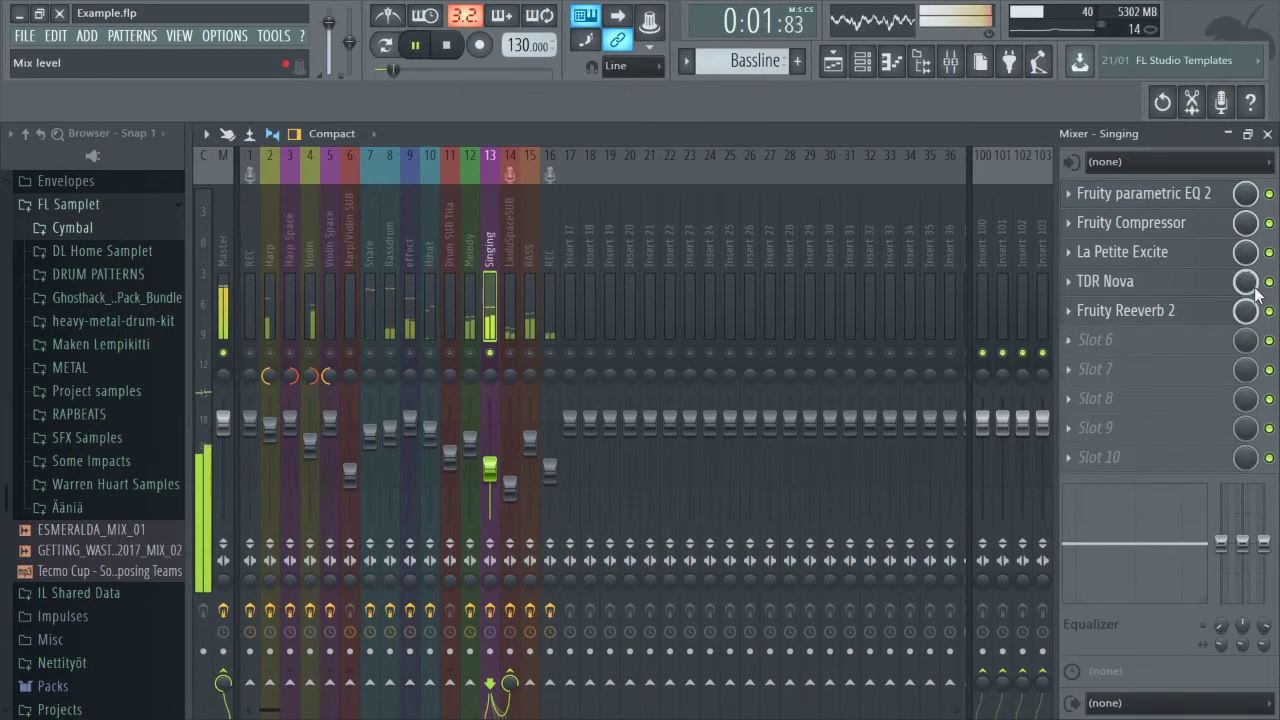
click(1270, 257)
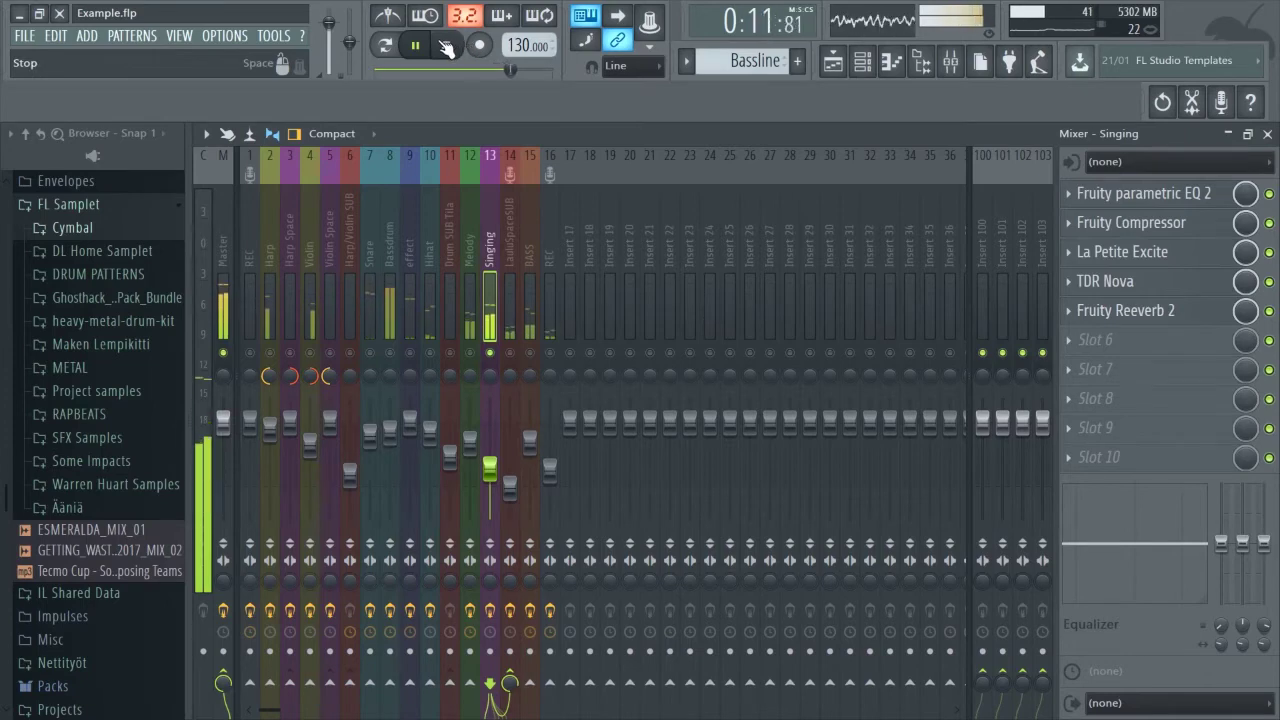
click(447, 47)
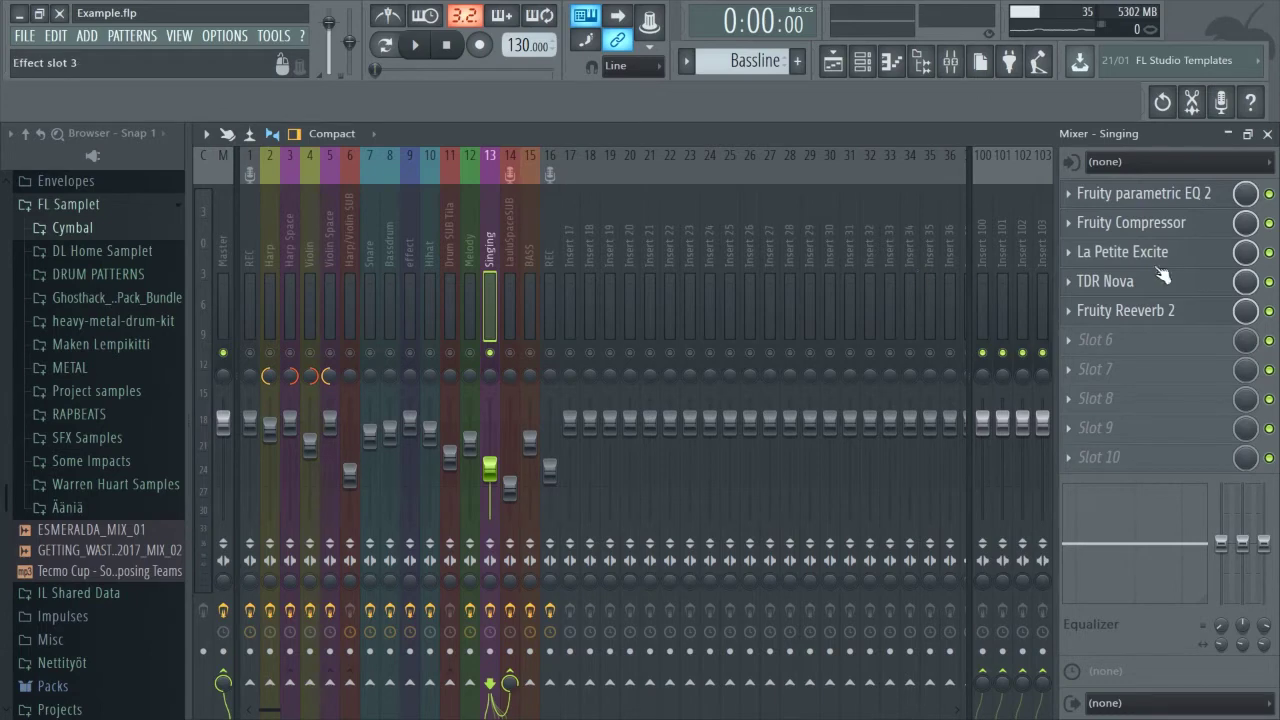
Reopen La Petite Excite on the Singing track to review its High knob and close it.
click(1190, 252)
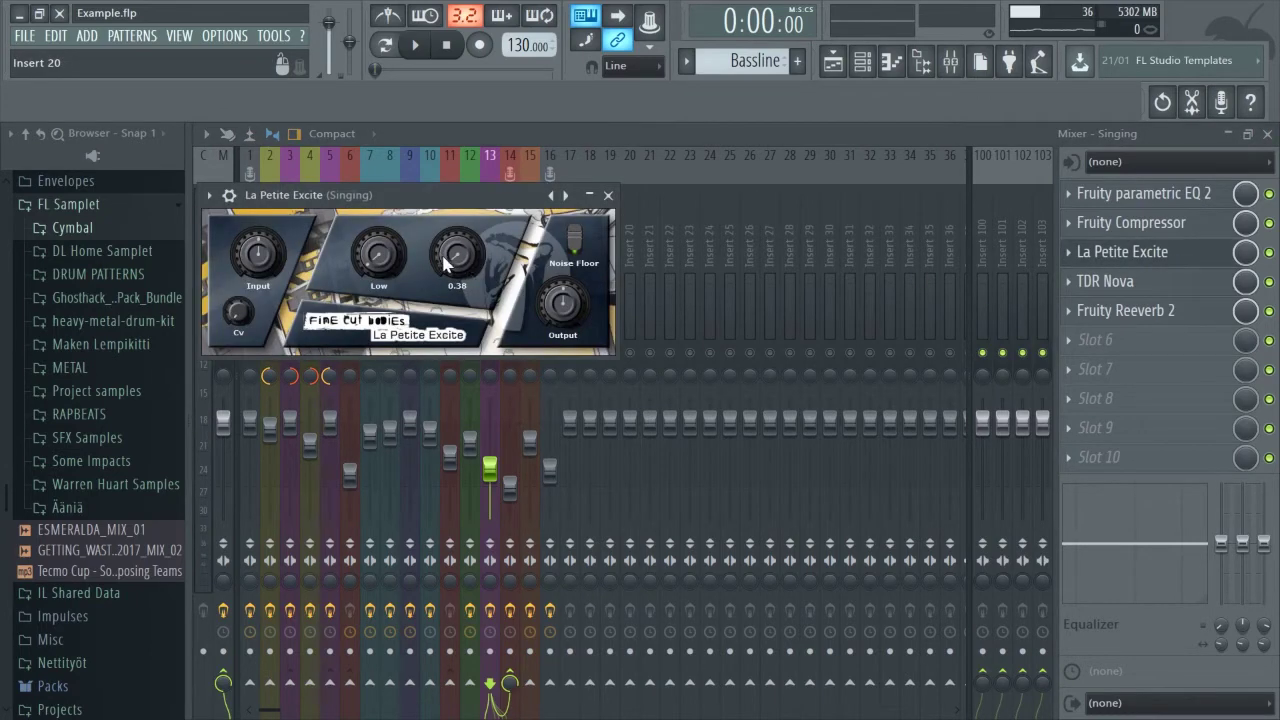
click(609, 197)
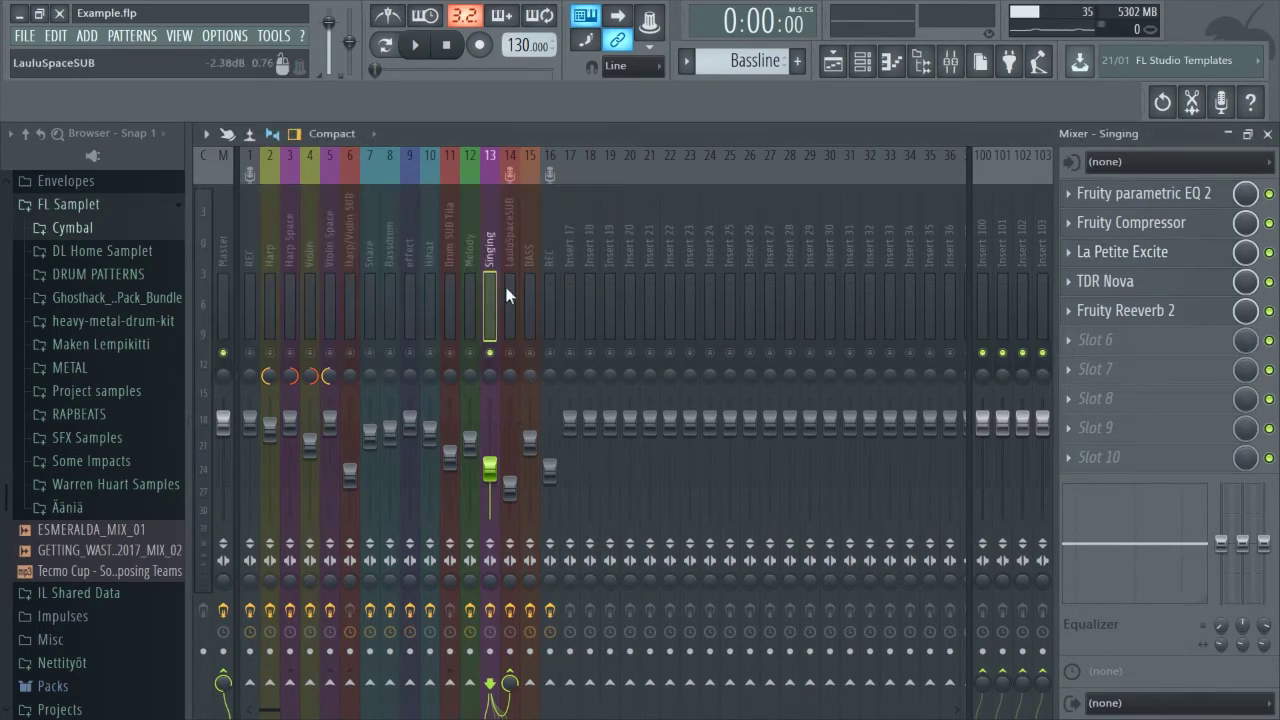
Review the Fruity parametric EQ 2 and Fruity Compressor settings on the Singing mixer track, closing each plugin.
click(1128, 198)
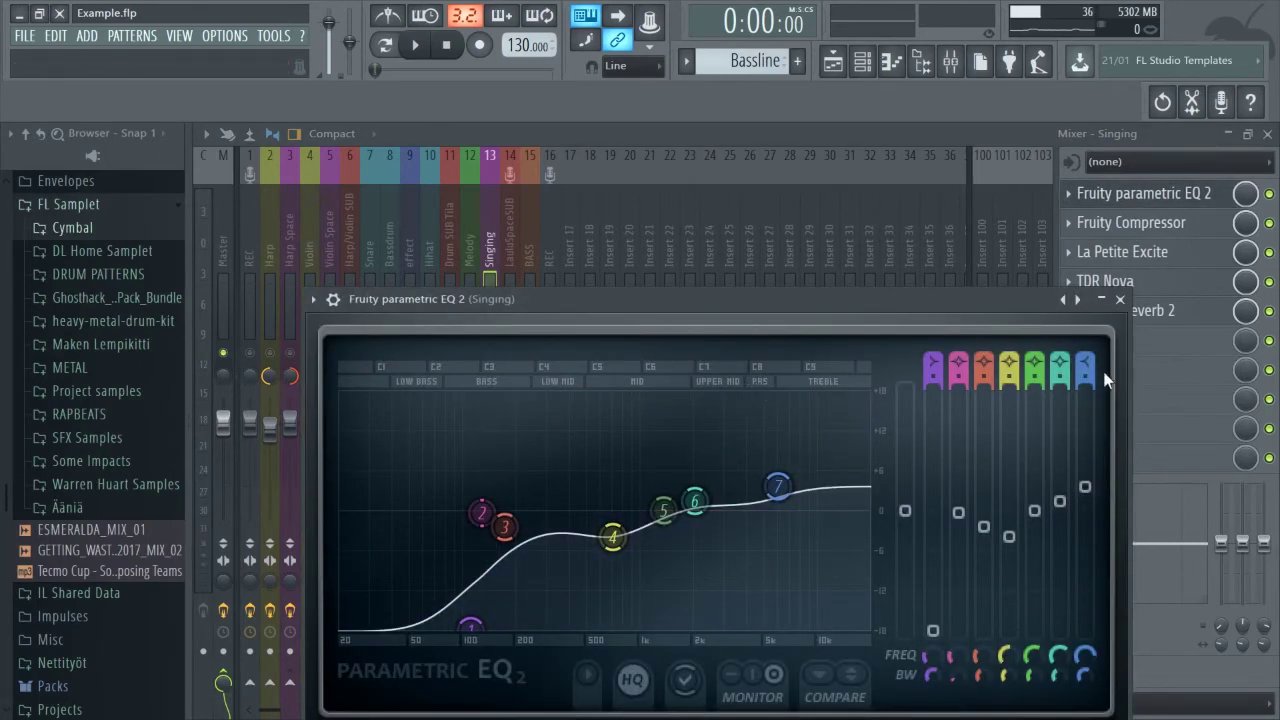
click(1120, 299)
click(1135, 233)
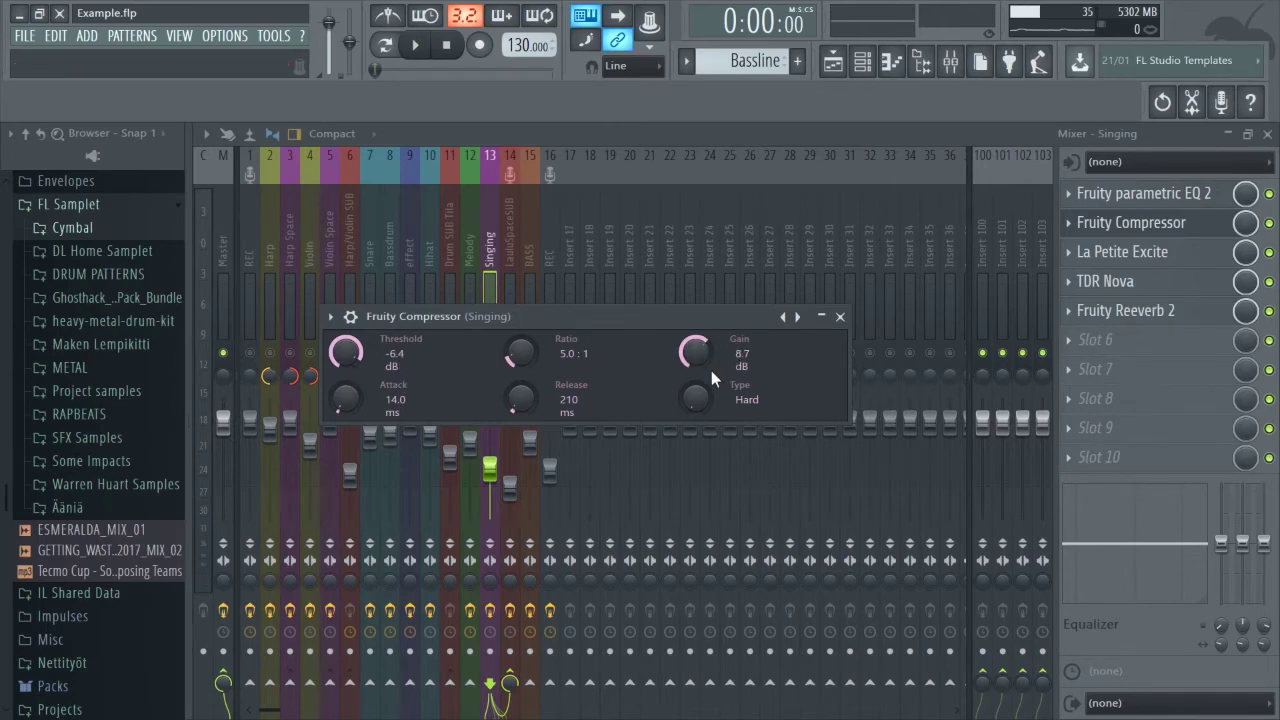
click(840, 316)
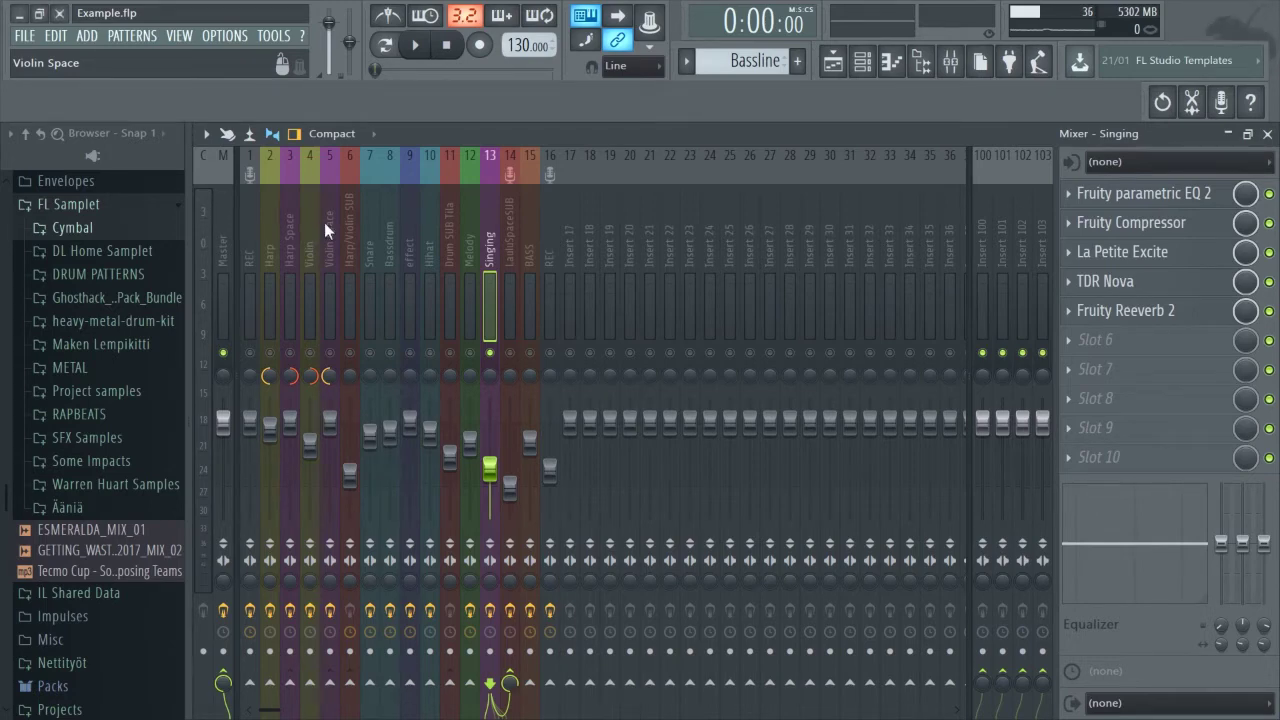
Clear the solo so all mixer tracks are active, and check the Master track's Fruity parametric EQ 2 curve.
right_click(270, 352)
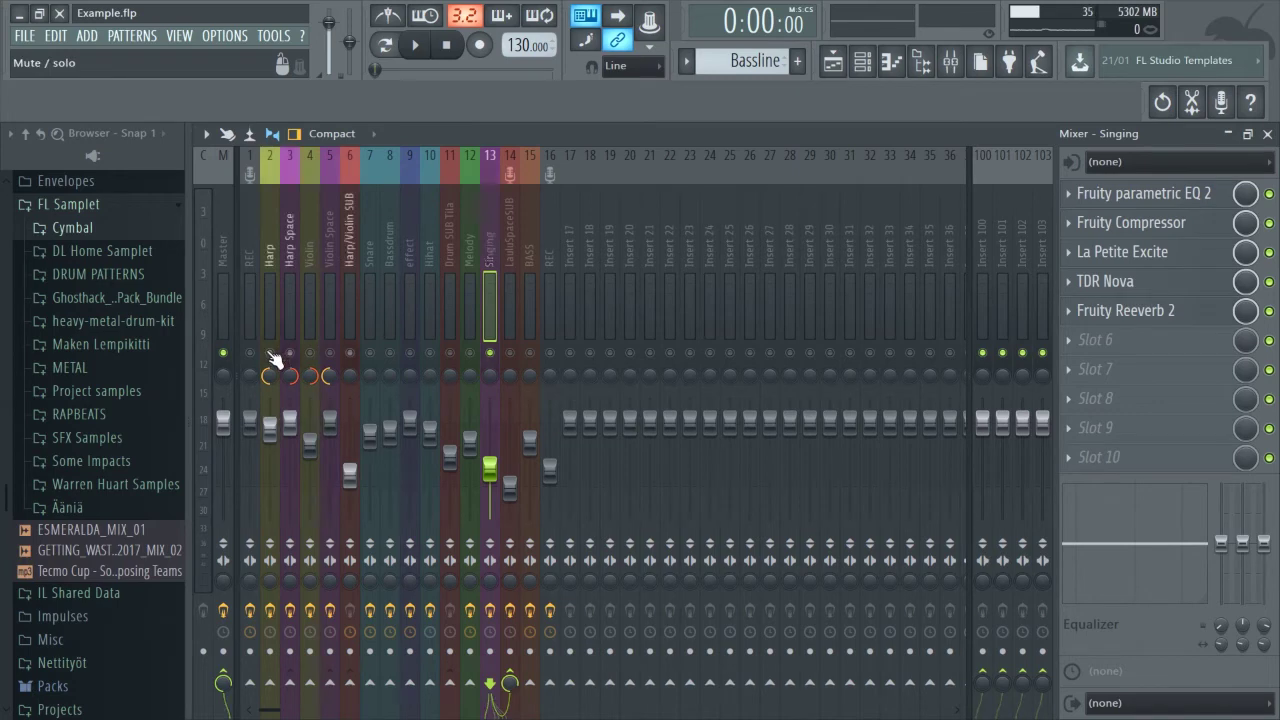
right_click(270, 352)
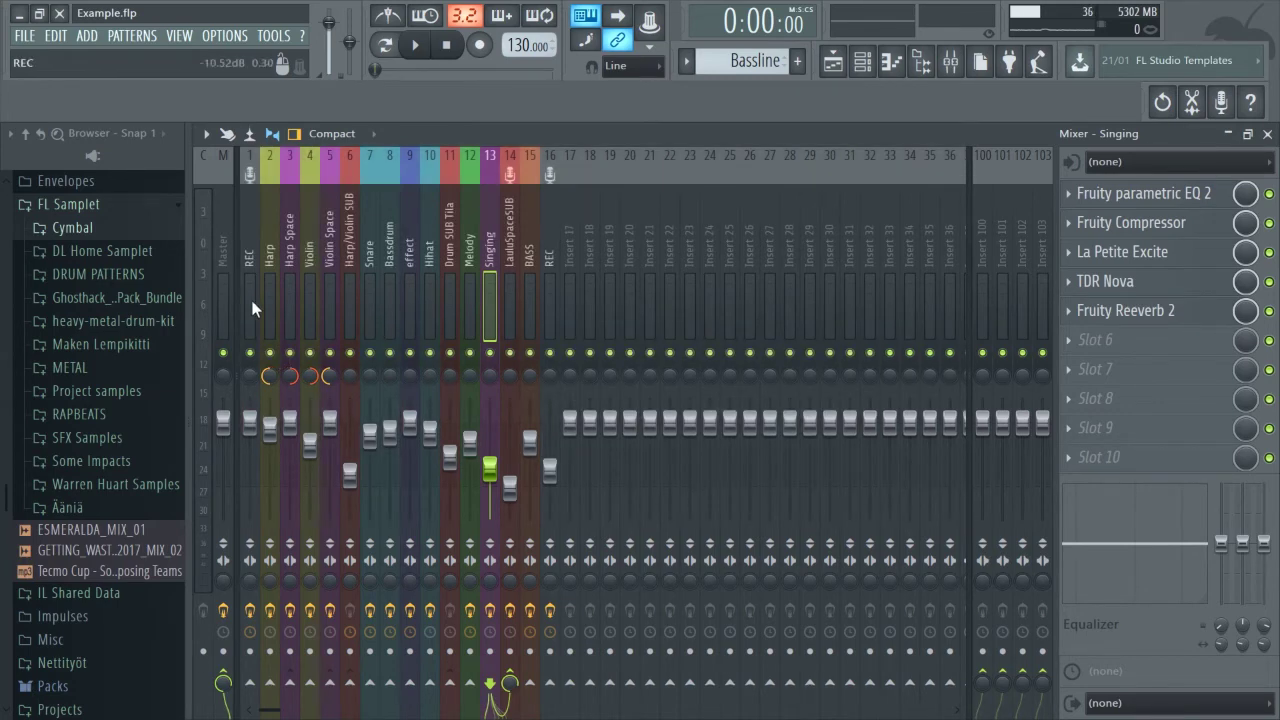
click(221, 245)
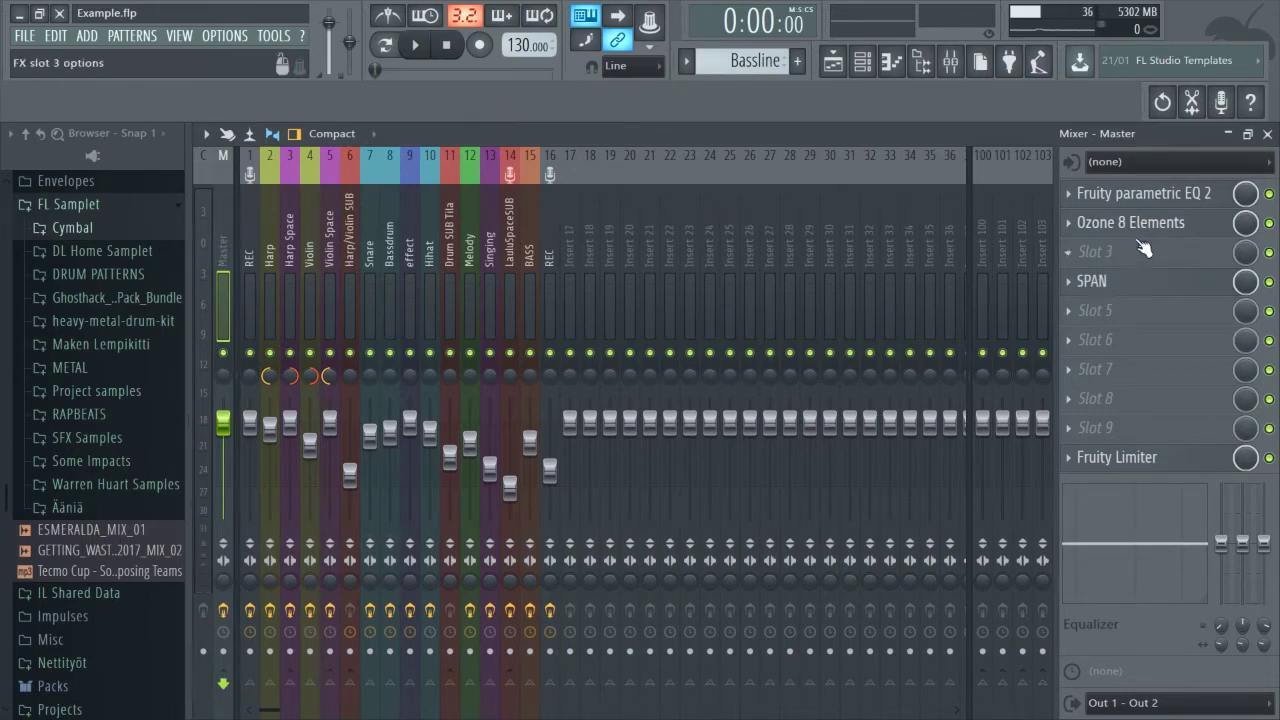
click(1118, 203)
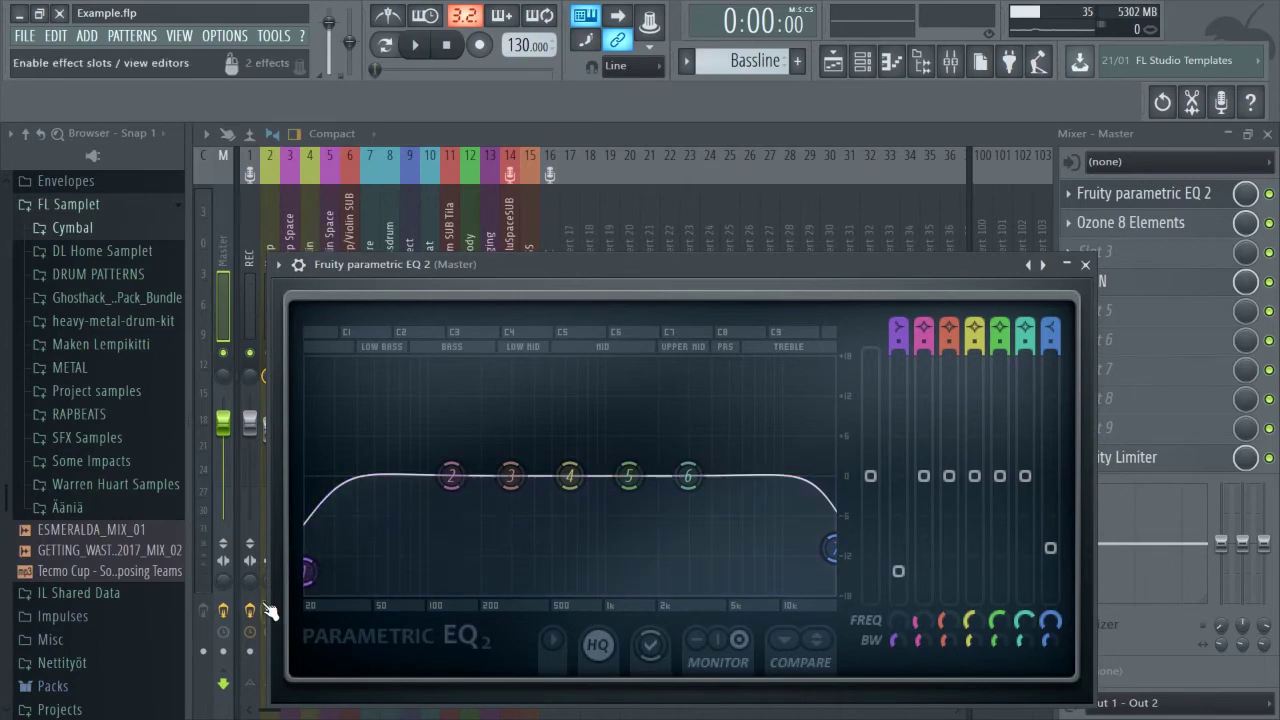
click(1085, 264)
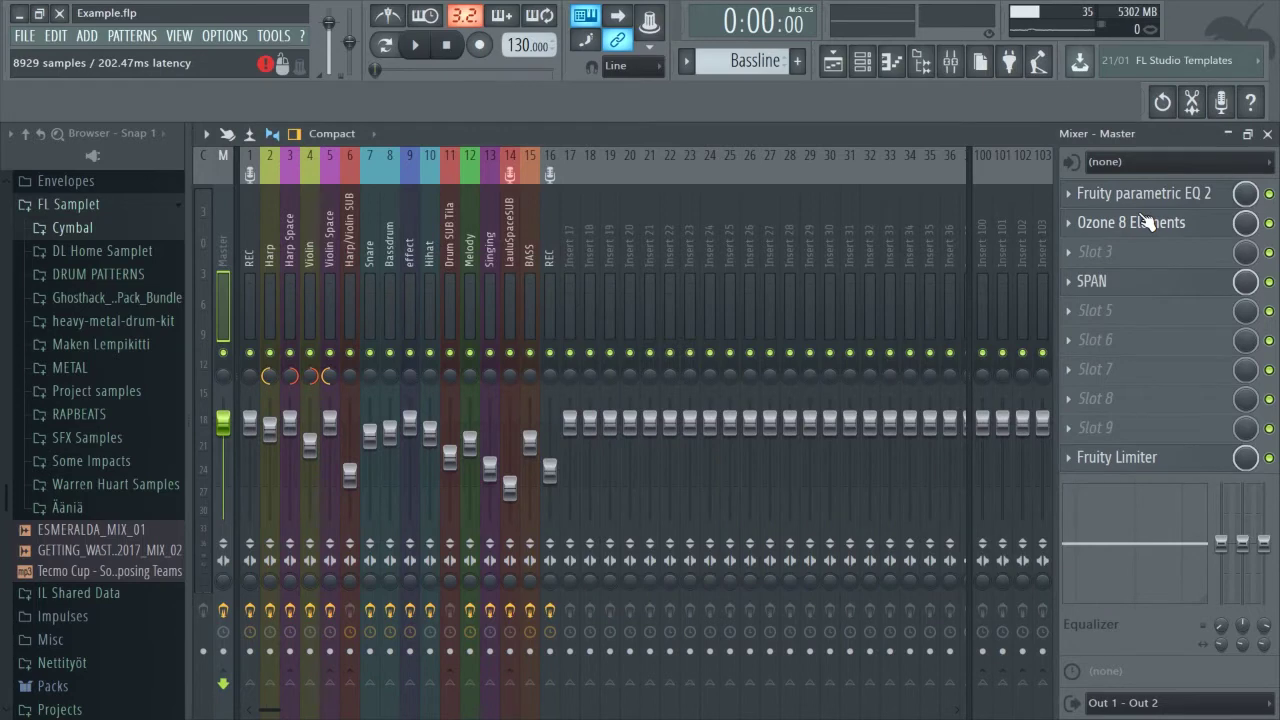
Open Ozone 8 Elements on the Master track and examine its Equalizer and Maximizer modules.
click(1140, 230)
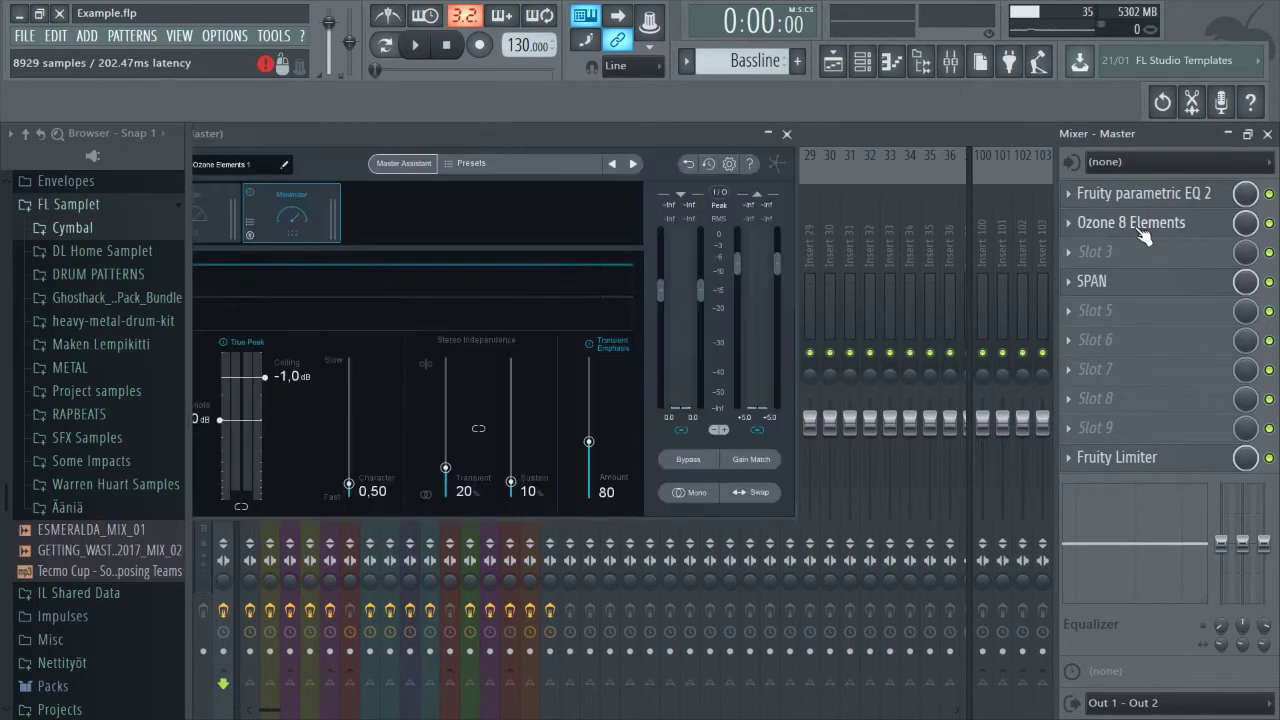
drag(457, 140, 765, 196)
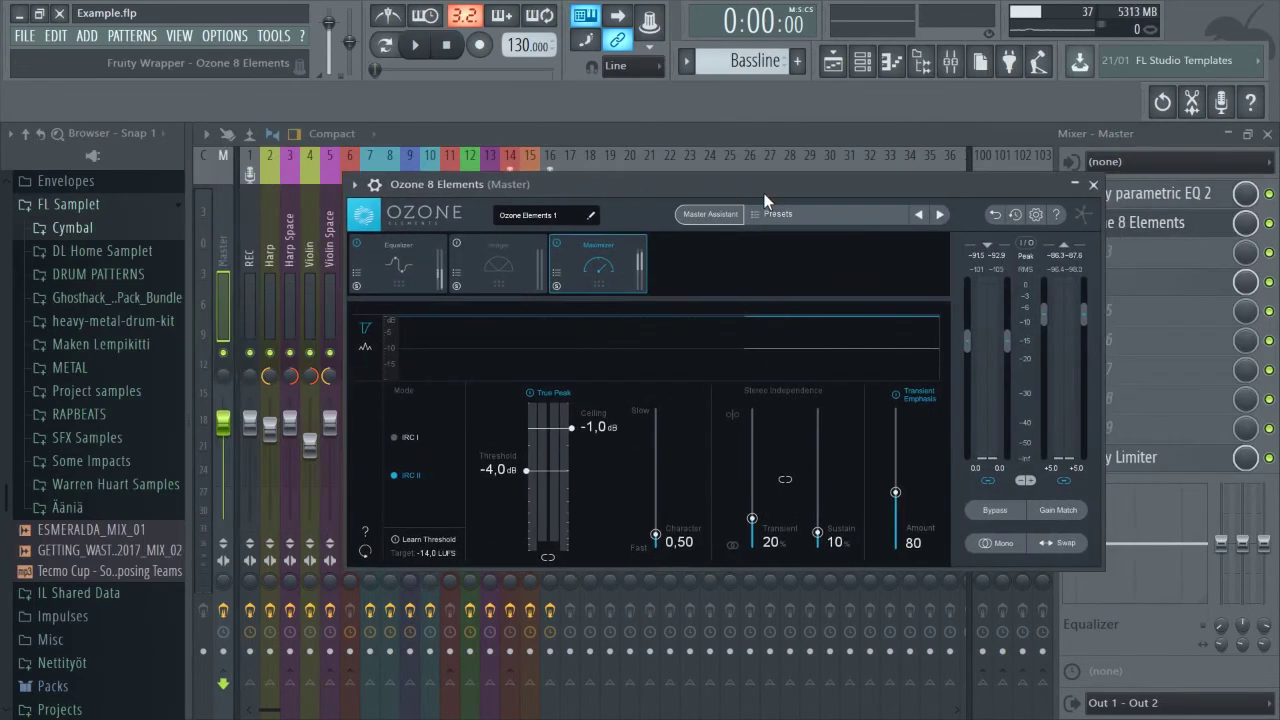
click(401, 262)
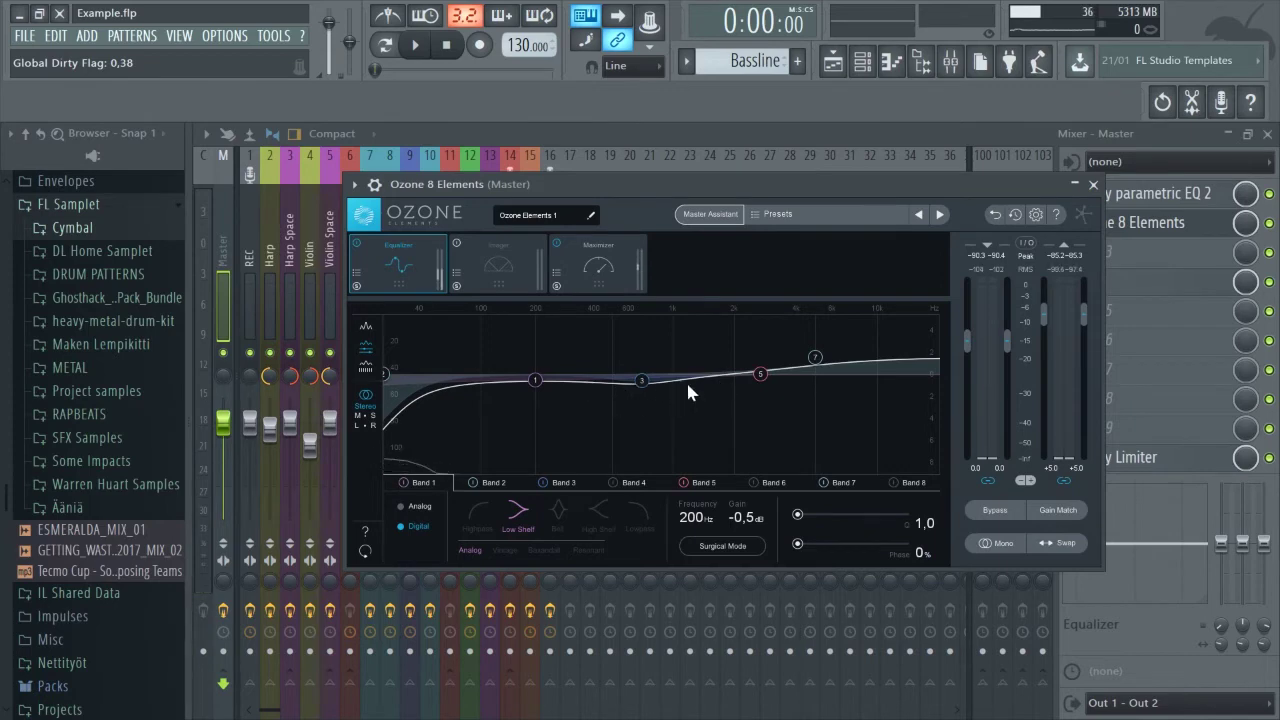
click(612, 260)
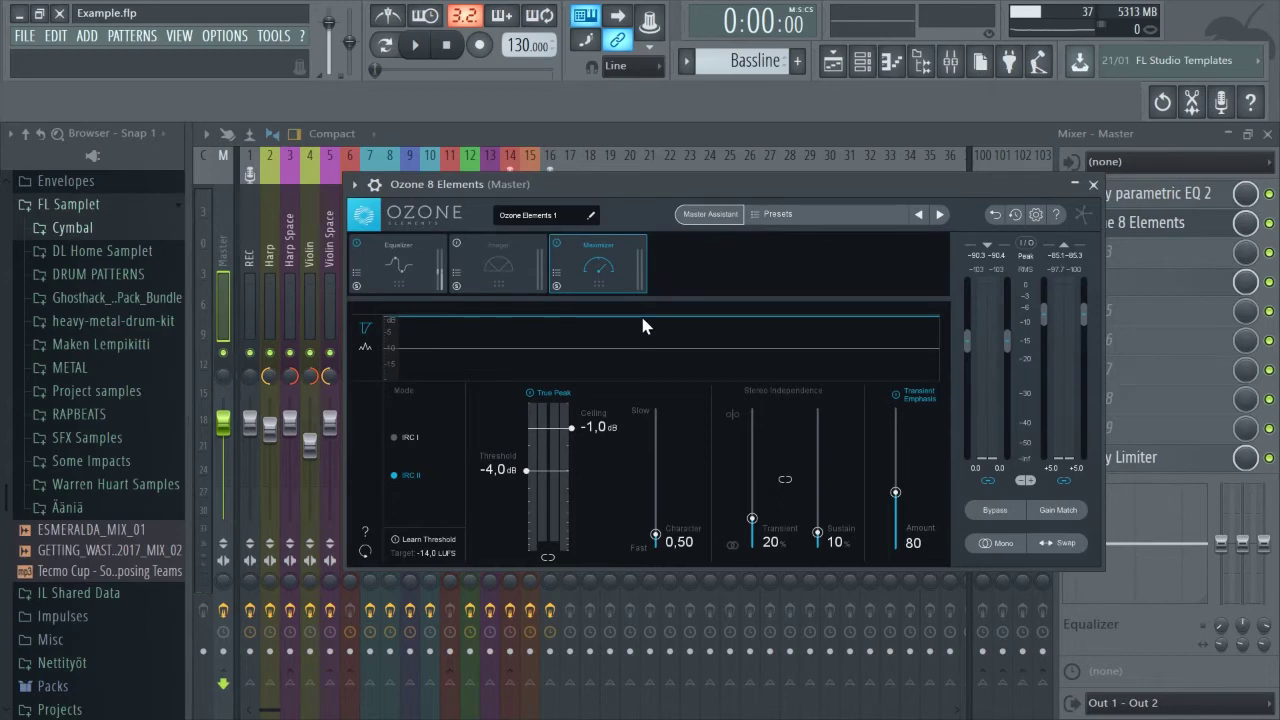
drag(865, 183, 817, 161)
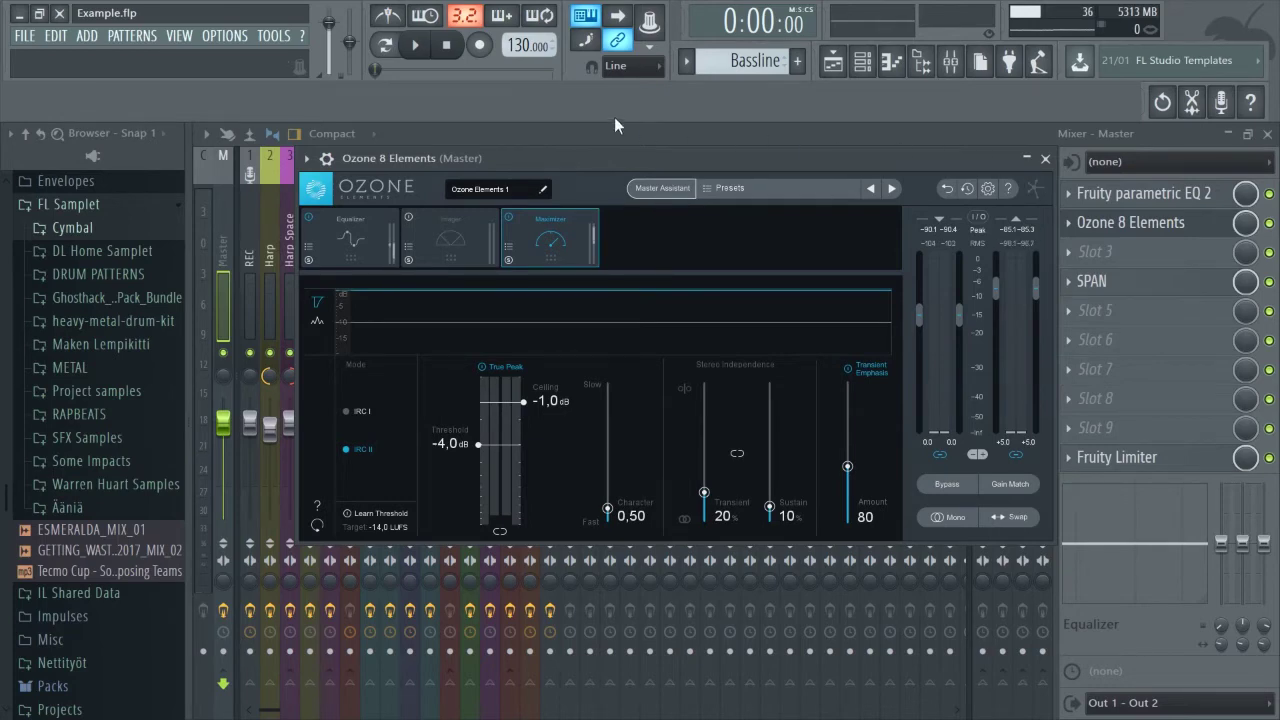
Close the Ozone 8 Elements window and compare song playback with the Master's Ozone effect off and on.
click(1269, 224)
click(1045, 158)
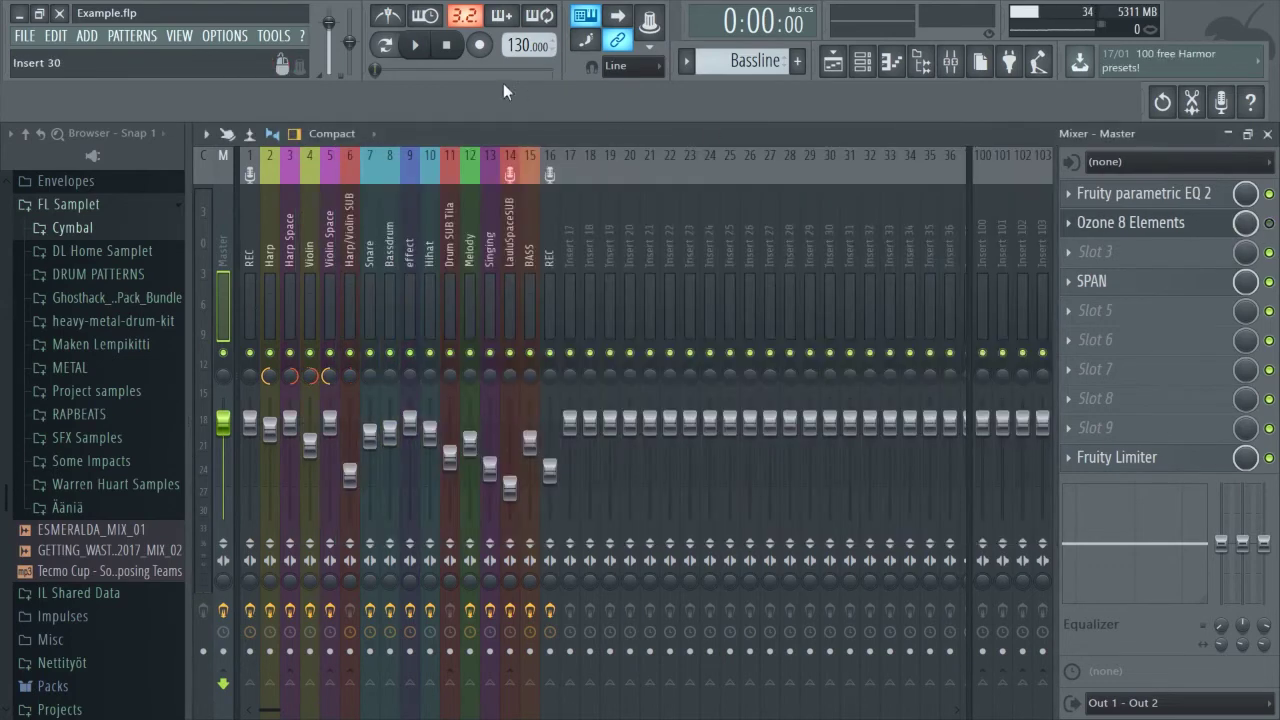
click(415, 44)
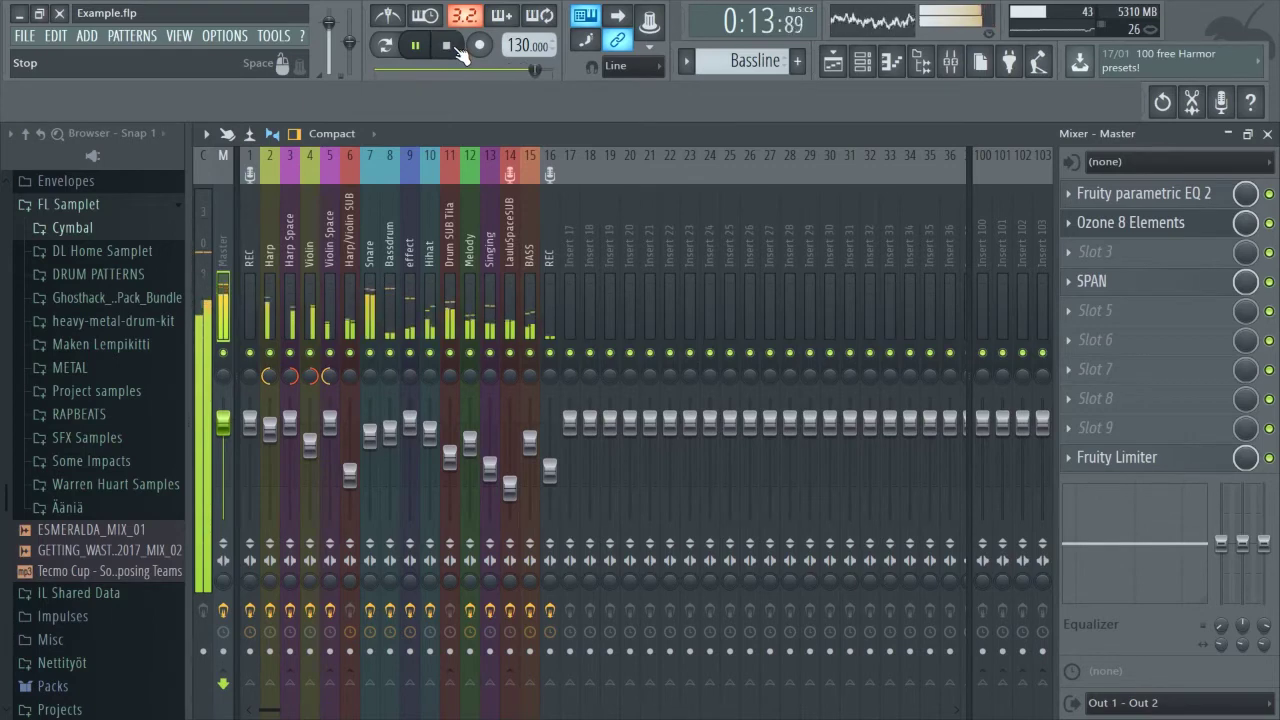
click(457, 49)
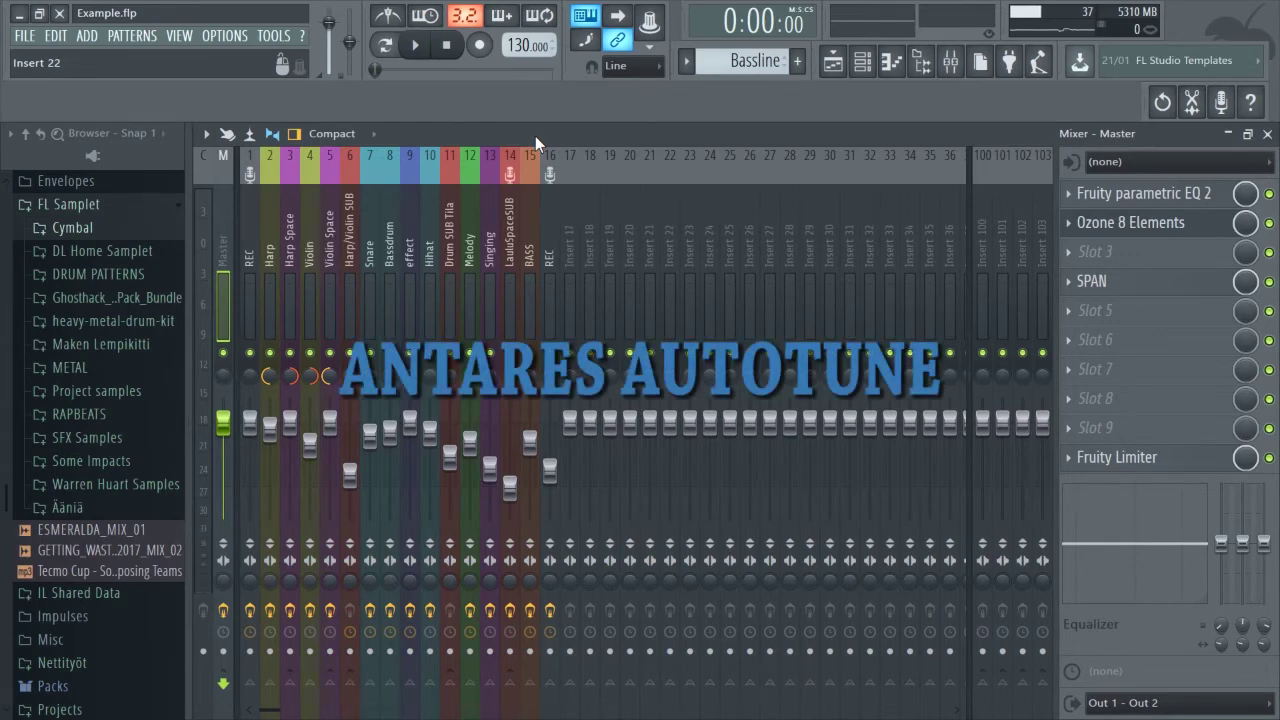
Open Auto-Tune 8.1 on the first REC mixer track and arrange its window over the mixer.
click(252, 265)
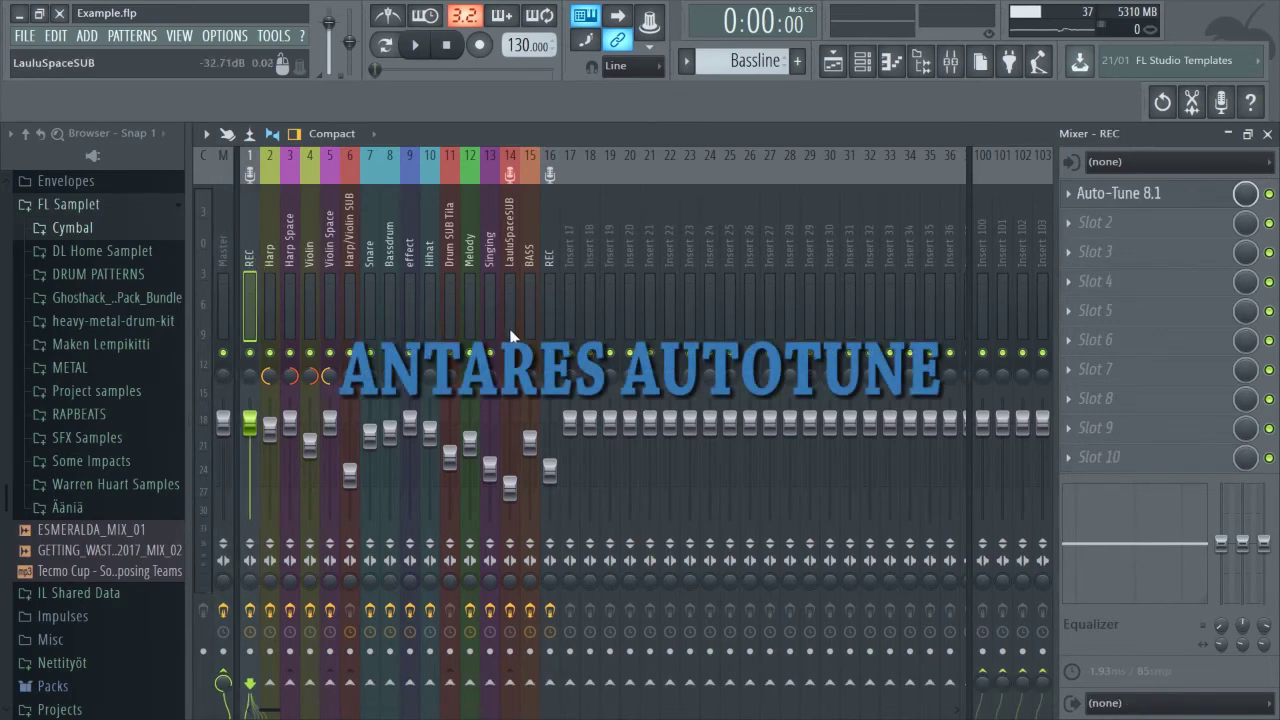
click(1141, 197)
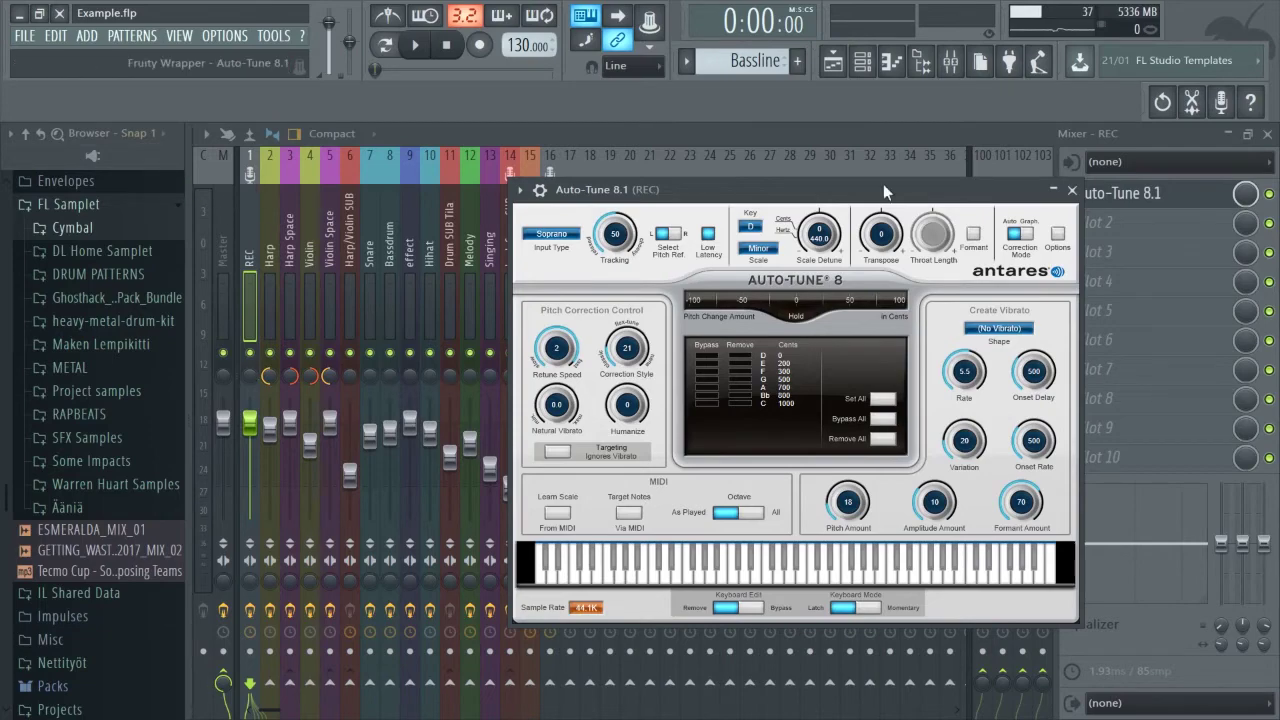
drag(884, 196, 791, 175)
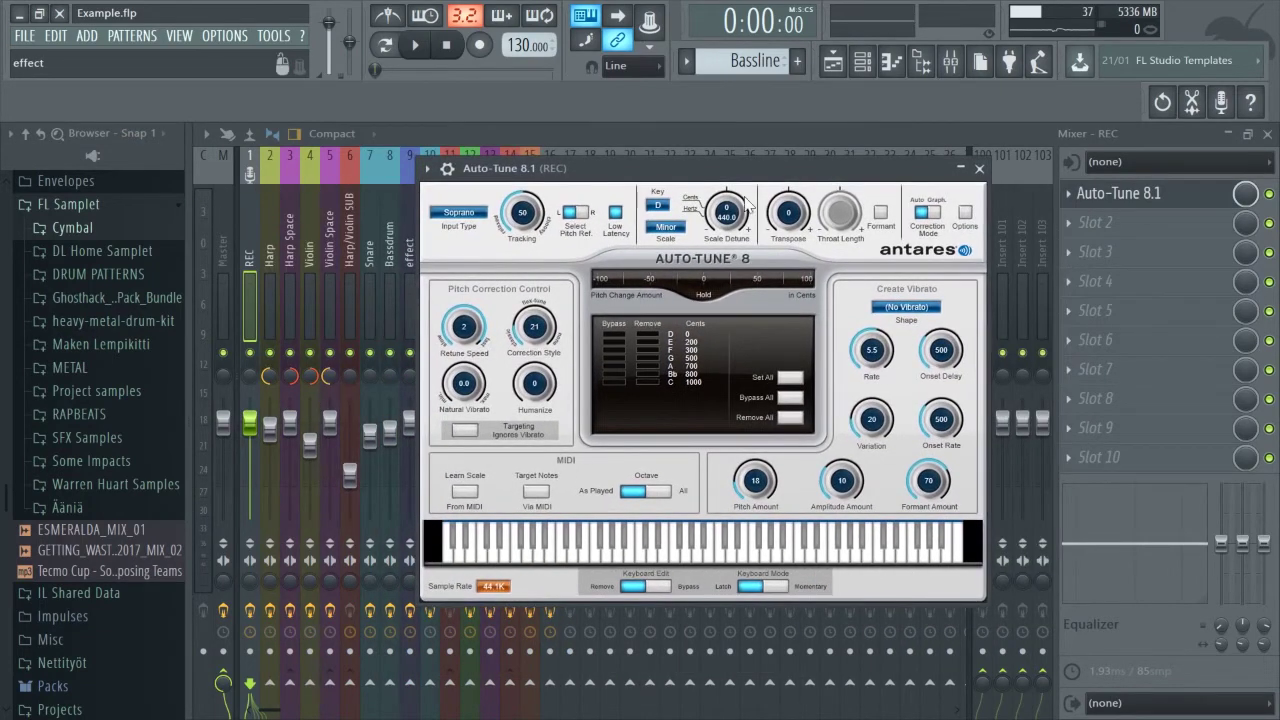
drag(710, 166, 726, 241)
drag(637, 239, 648, 357)
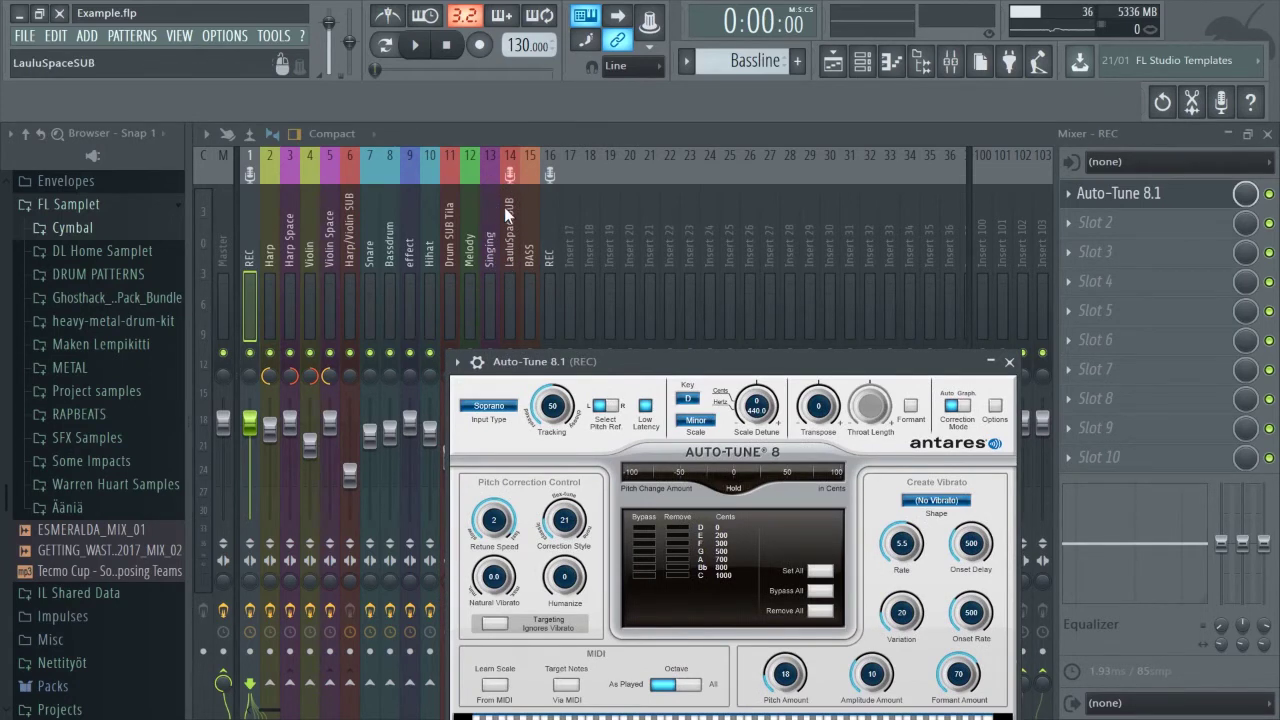
drag(655, 361, 638, 176)
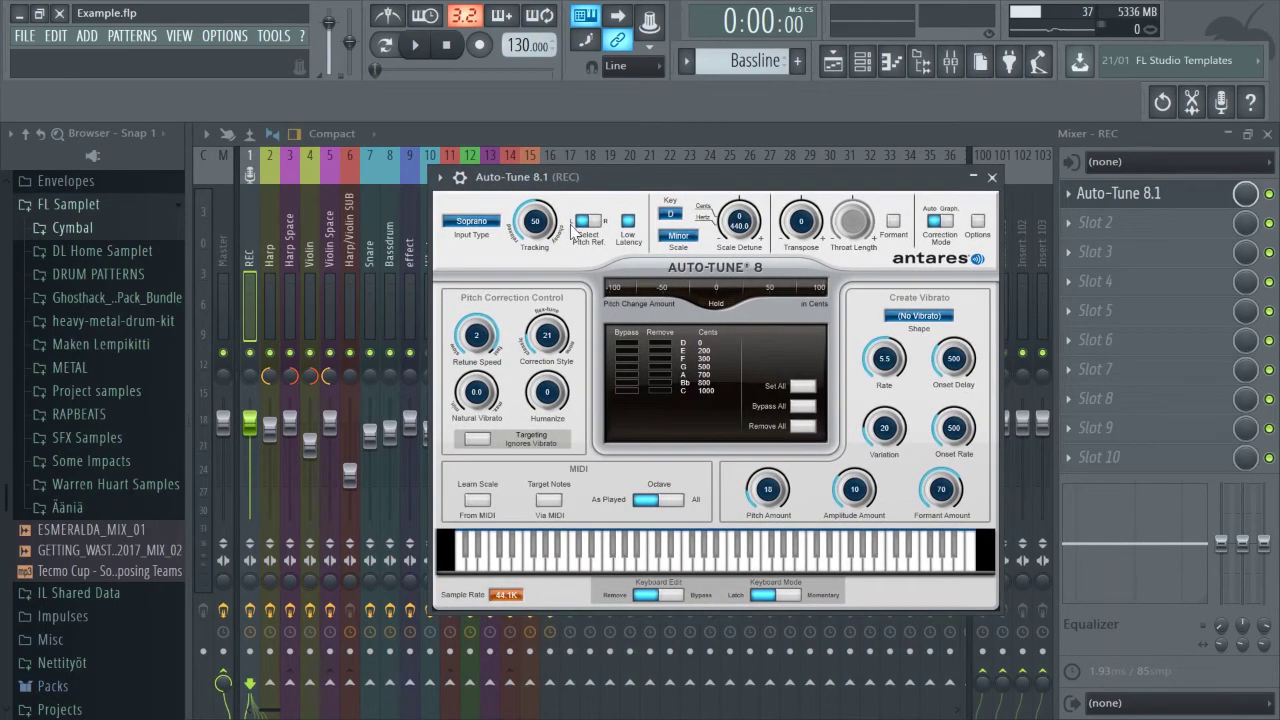
Review Auto-Tune's Low Latency, Input Type and pitch correction settings and close the plugin.
click(628, 221)
drag(945, 190, 796, 194)
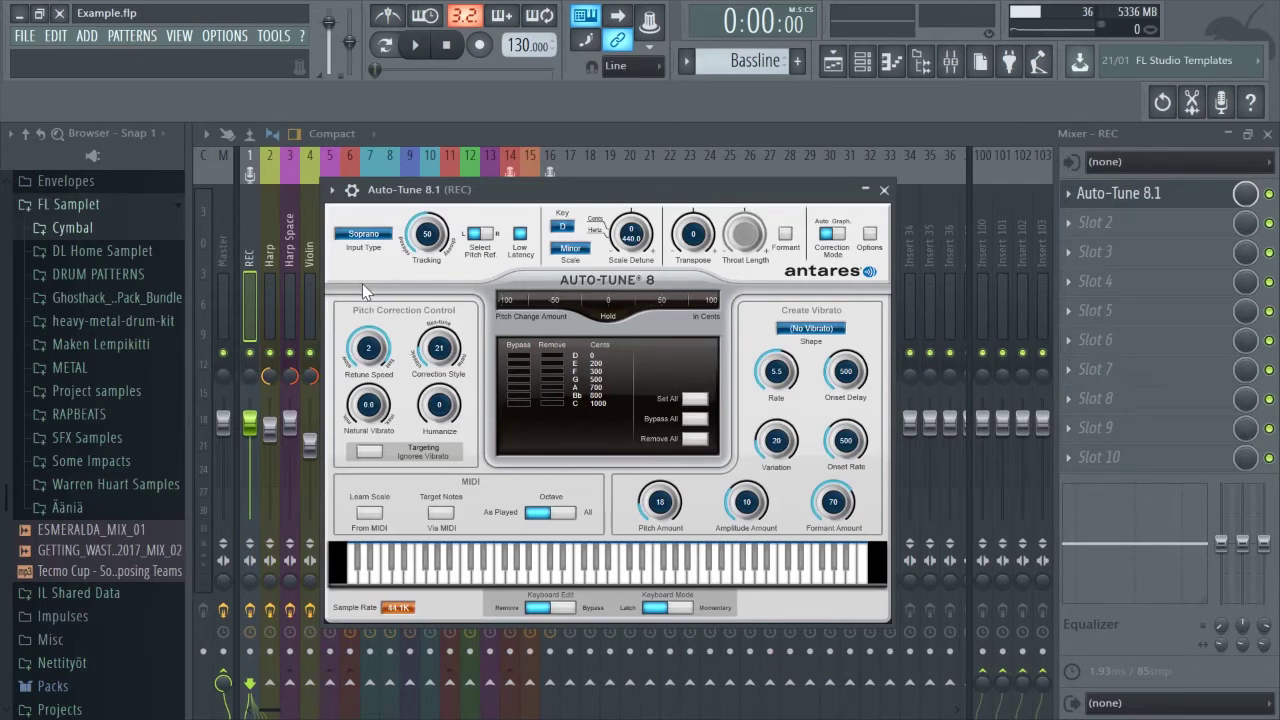
click(394, 265)
click(346, 237)
click(367, 247)
click(884, 190)
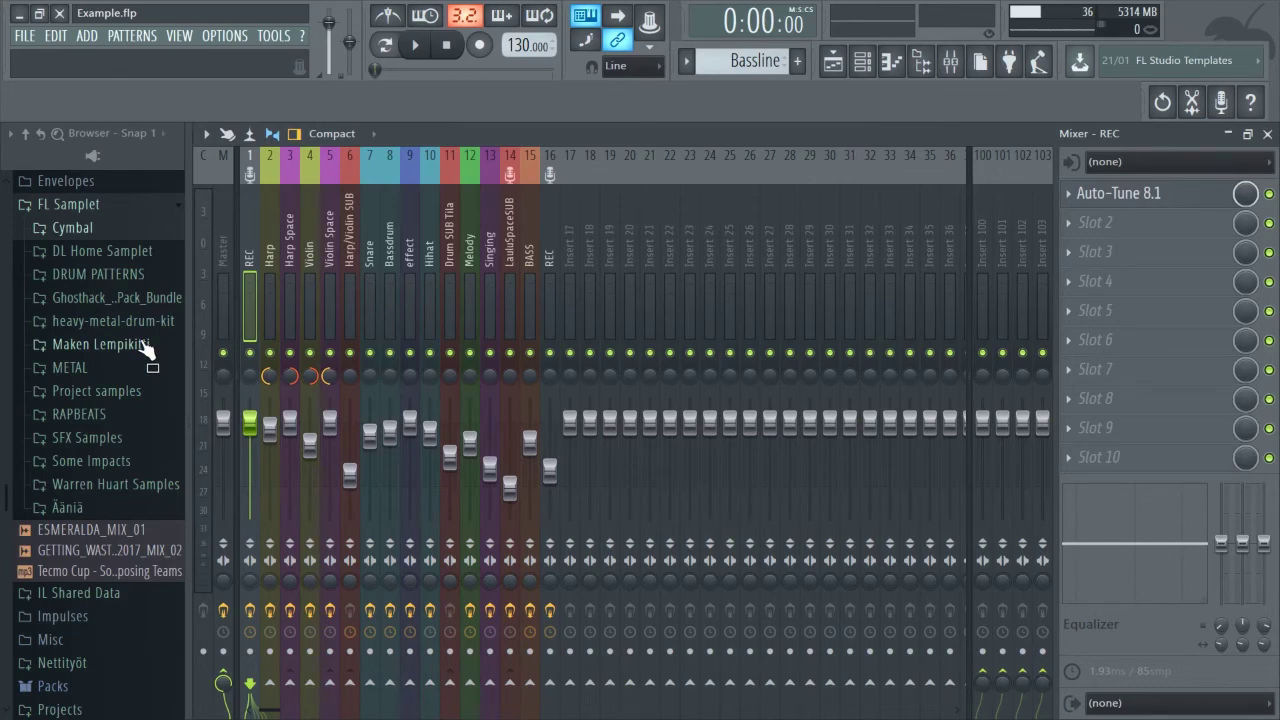
Look over the playlist, return to the mixer and open SAUSAGE FATTENER on the Melody track.
key(F5)
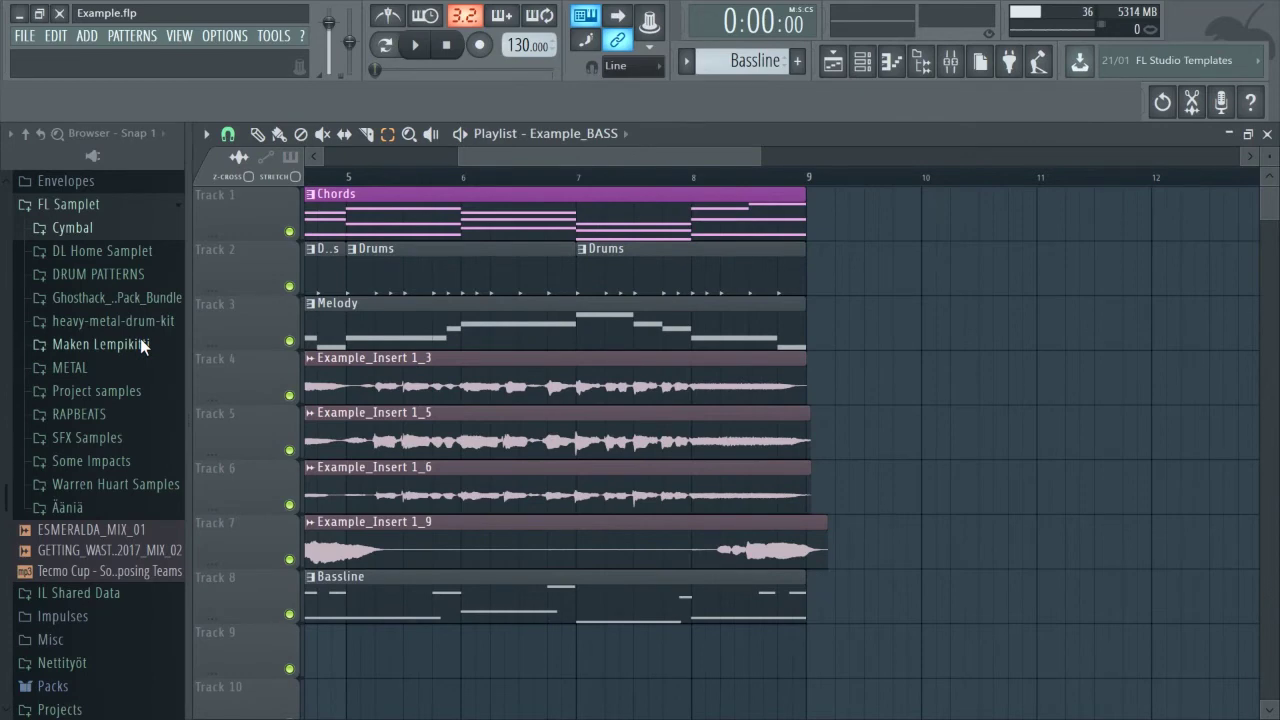
click(955, 62)
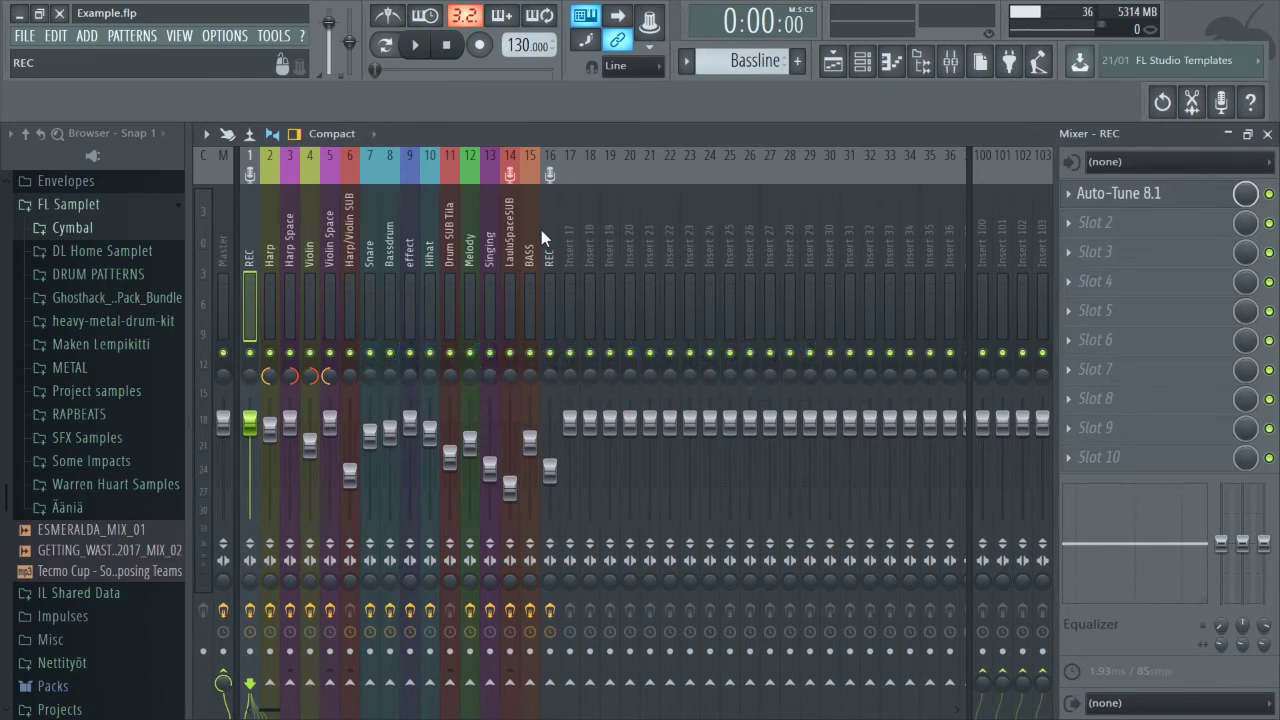
click(470, 262)
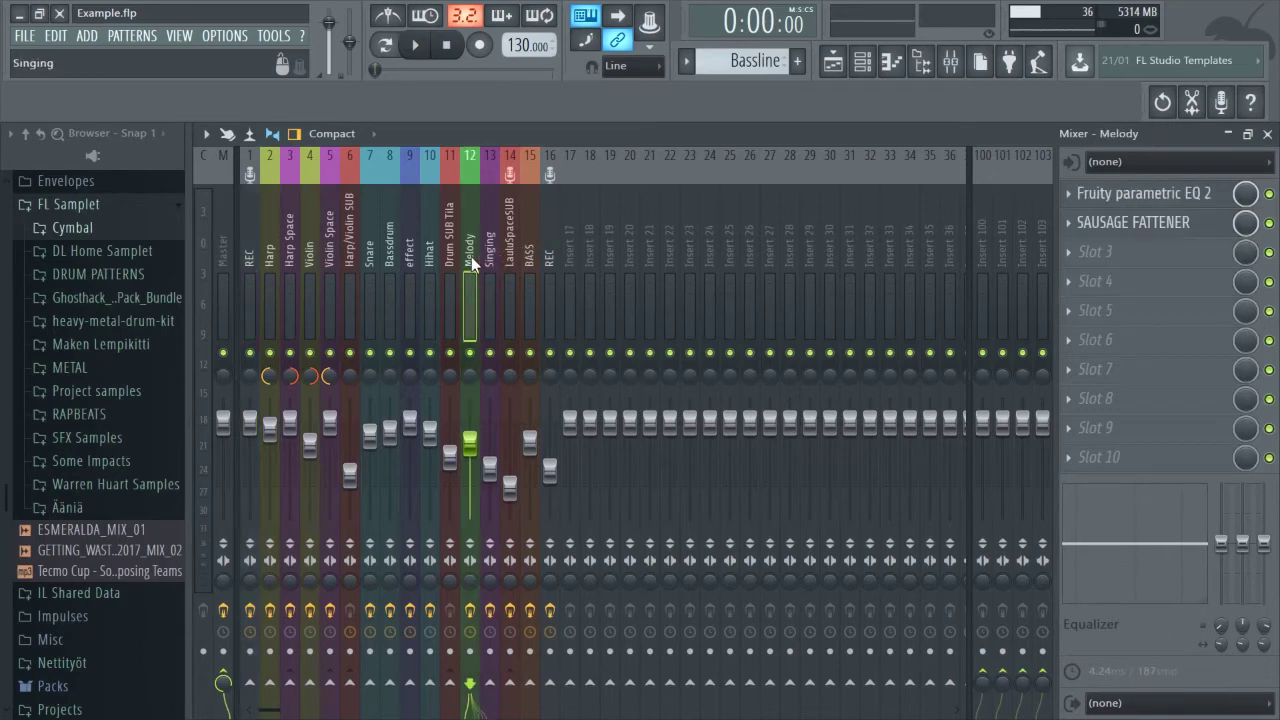
click(1100, 222)
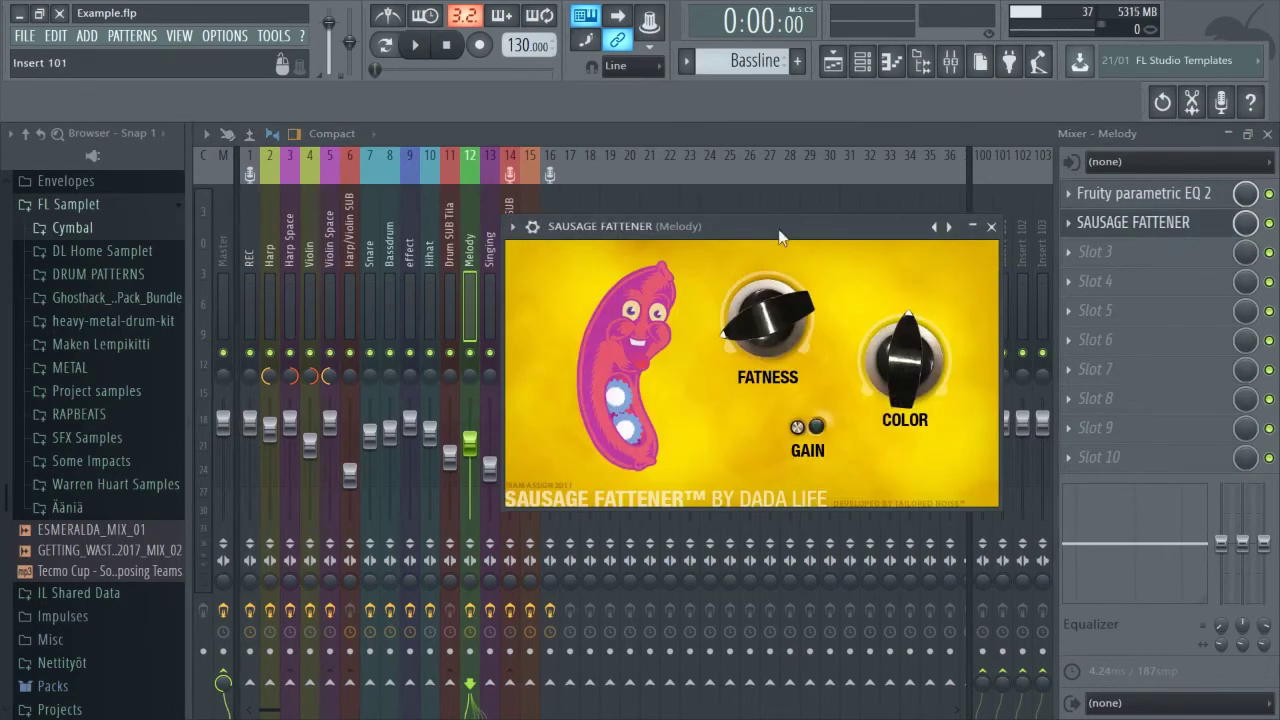
drag(762, 229, 861, 198)
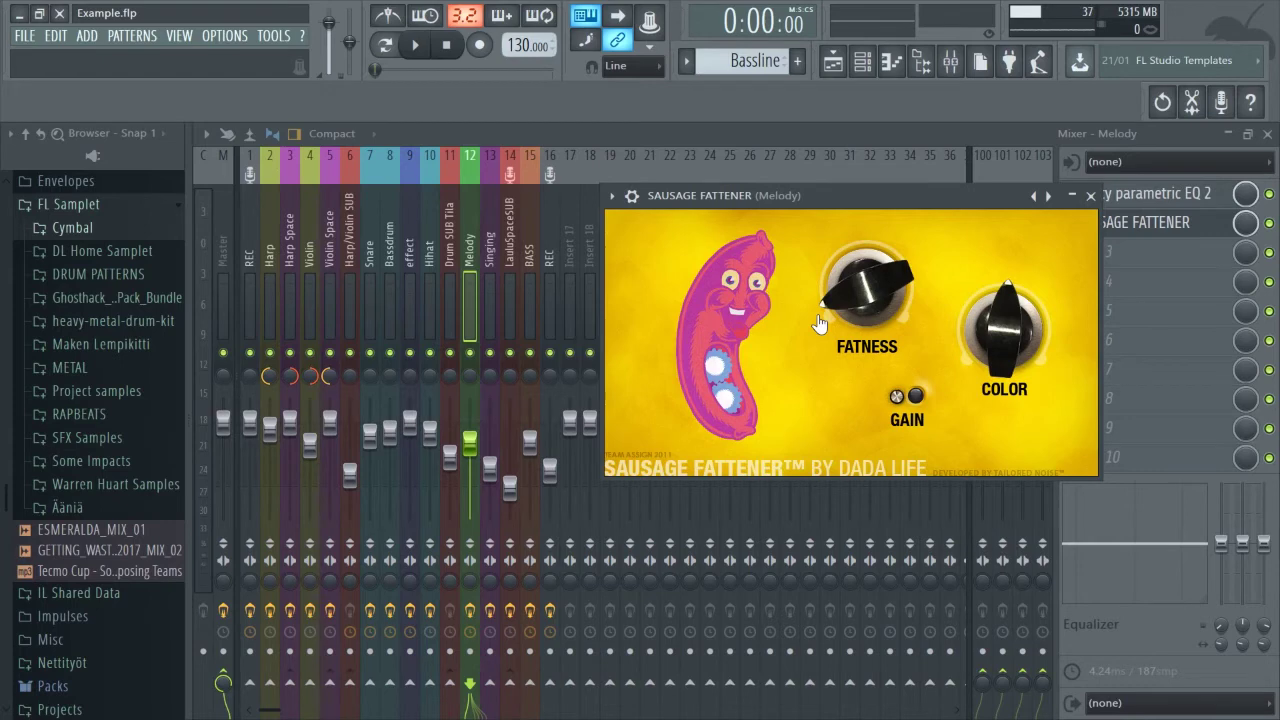
Examine SAUSAGE FATTENER's Fatness and Color knobs and the Melody track's Fruity parametric EQ 2, closing both plugins.
drag(850, 294, 848, 310)
click(1000, 316)
drag(1000, 316, 1003, 320)
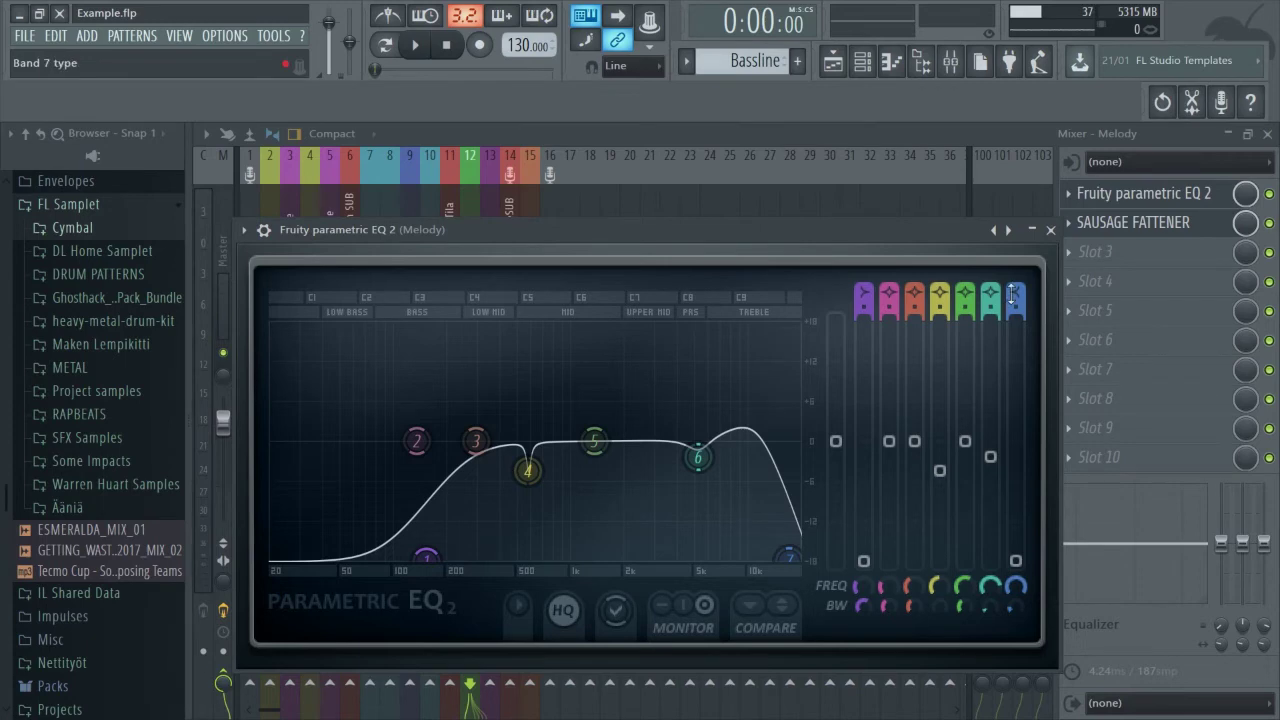
click(1050, 230)
click(1130, 222)
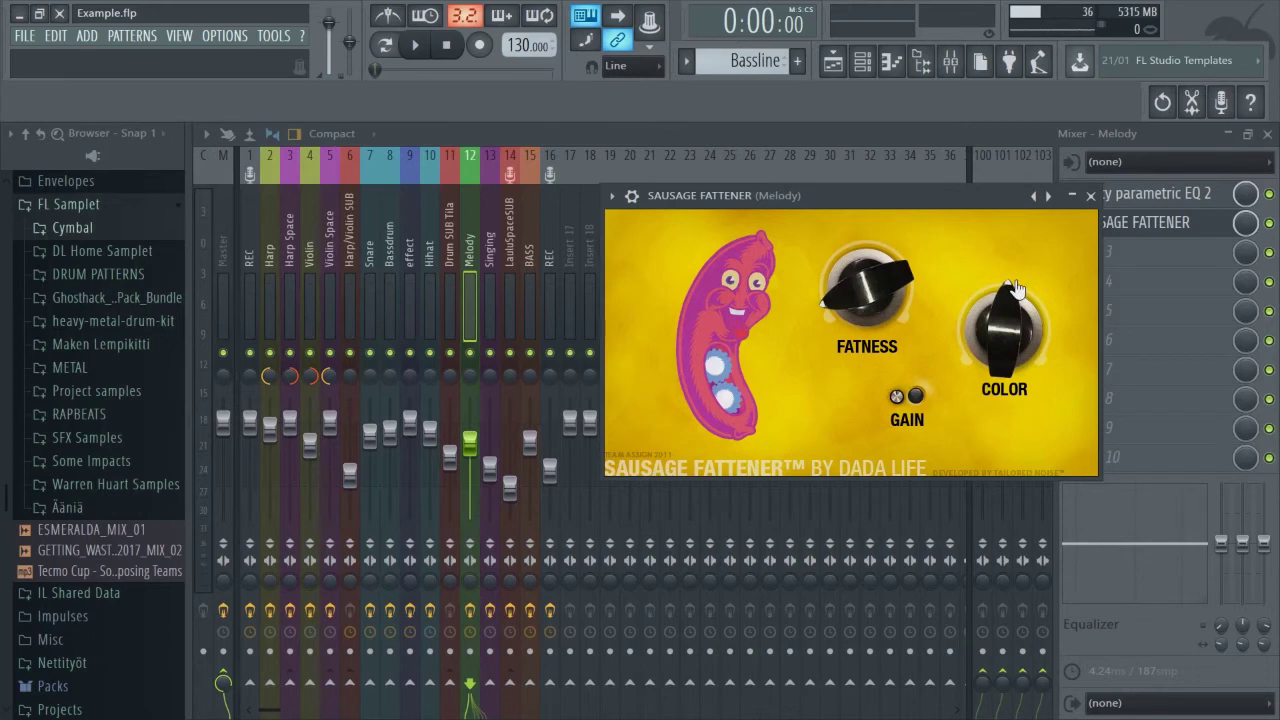
click(1090, 195)
Solo the Melody mixer track and compare it with SAUSAGE FATTENER on and off during song playback.
right_click(472, 352)
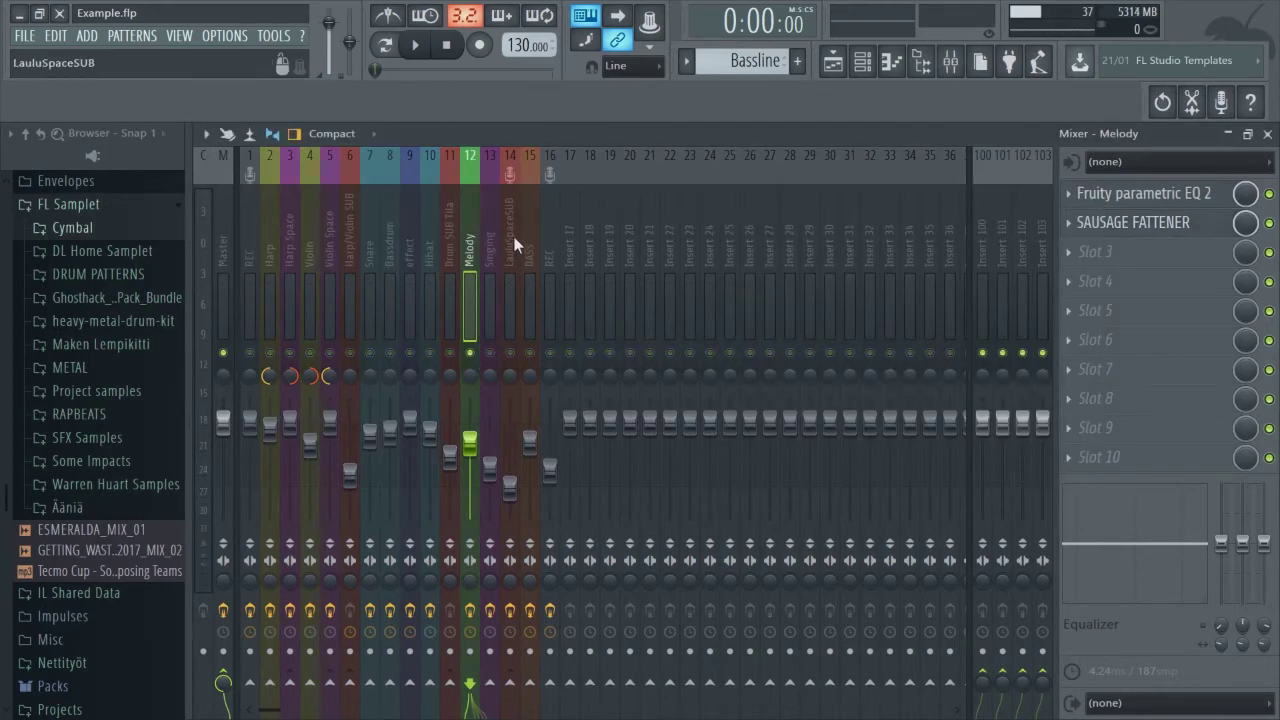
click(420, 52)
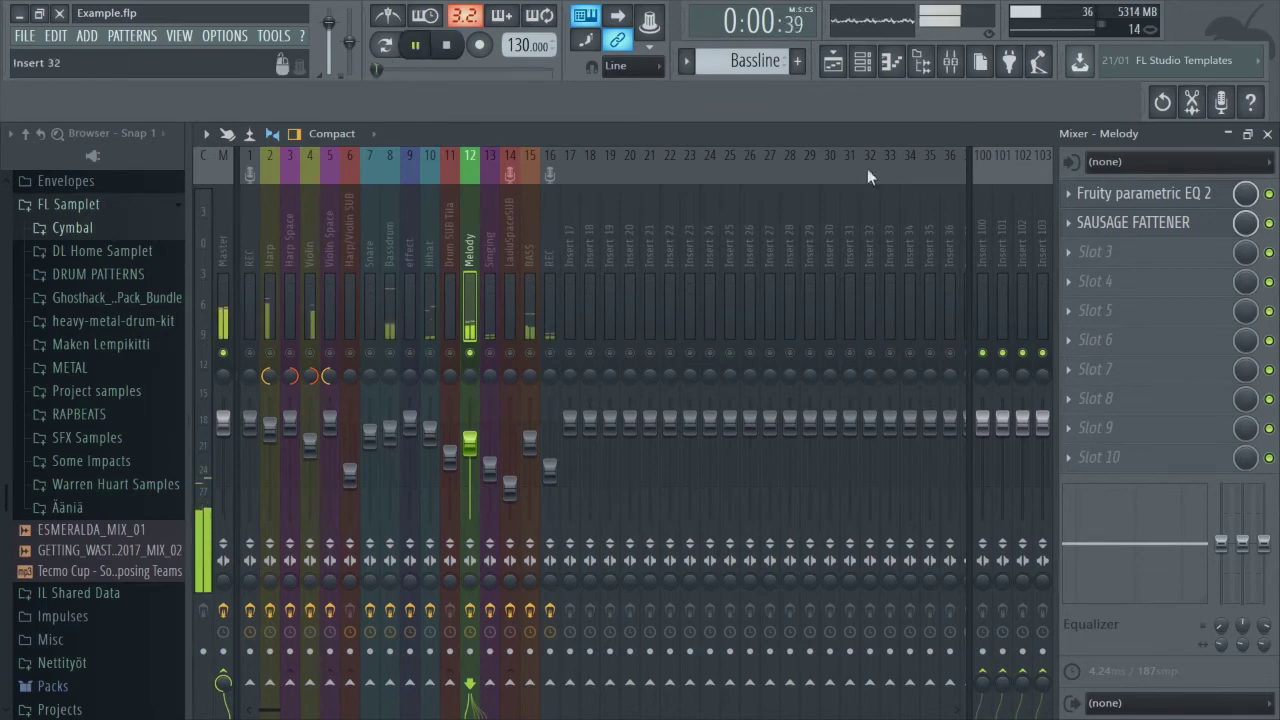
click(1268, 222)
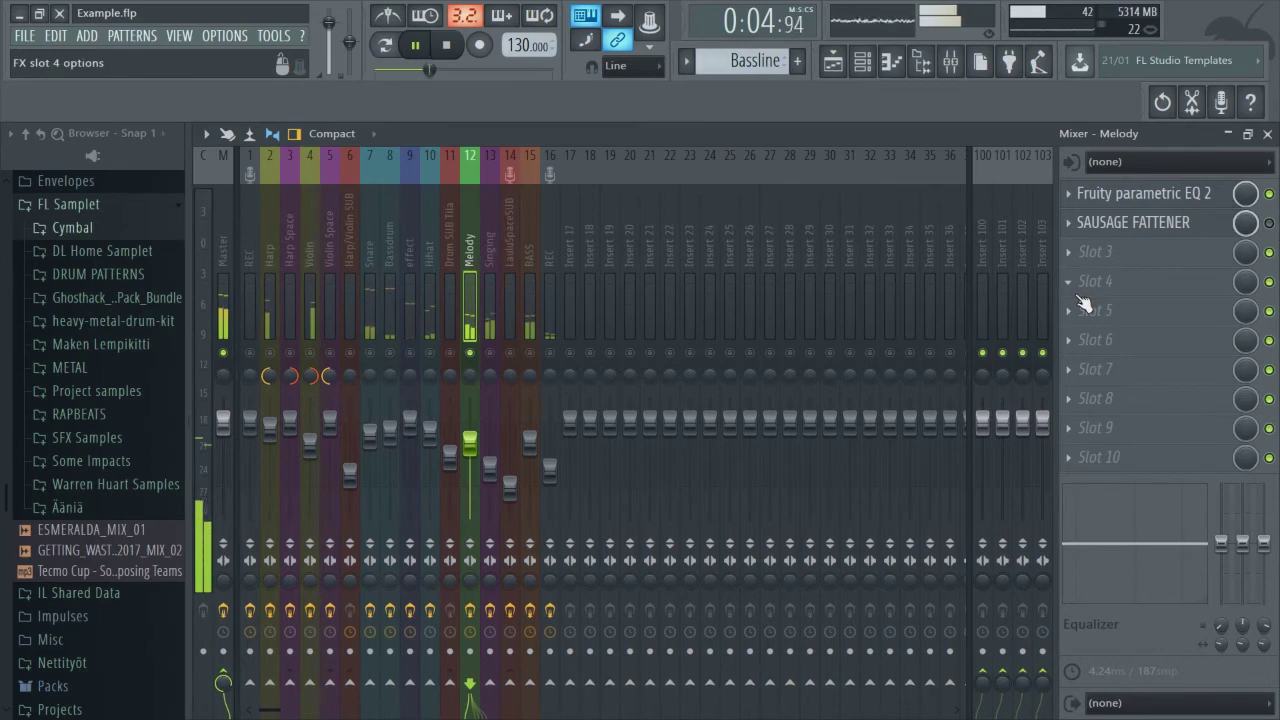
click(1269, 223)
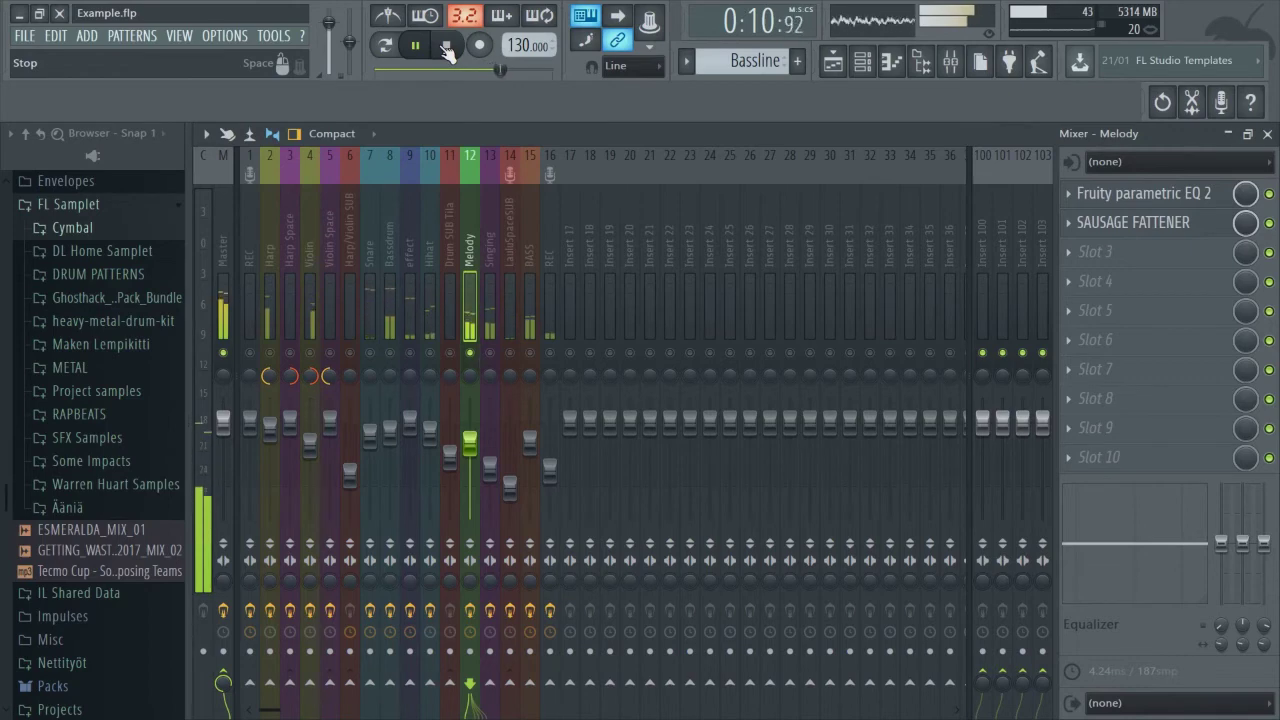
click(447, 52)
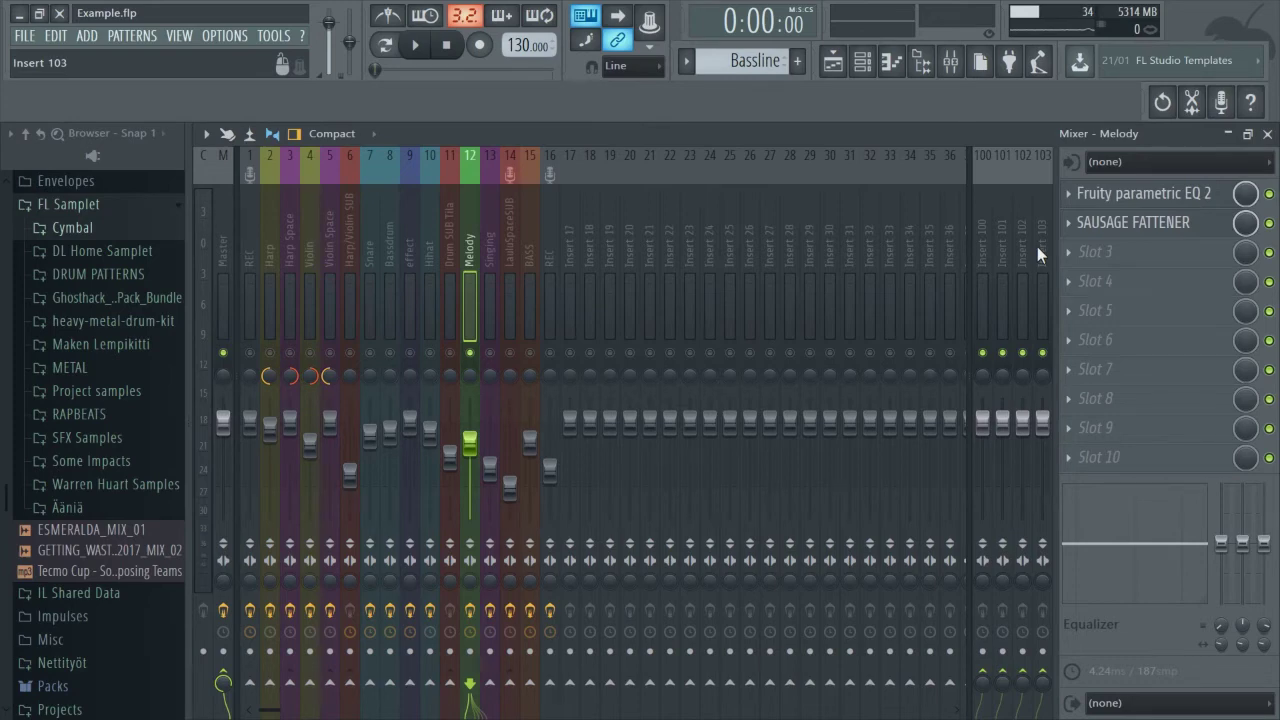
Adjust the Melody track's SAUSAGE FATTENER during playback to about 0.06 Fatness and 0.29 Color, closing the plugin and unsoloing the track.
click(222, 256)
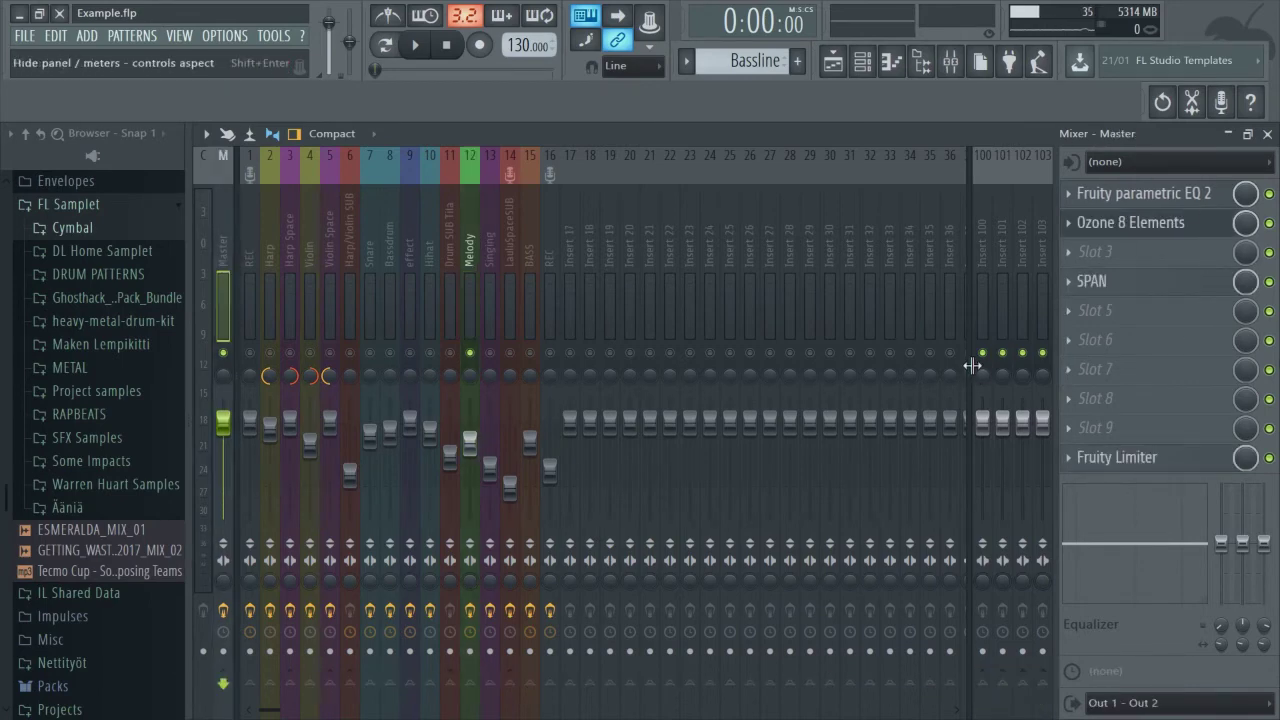
click(467, 250)
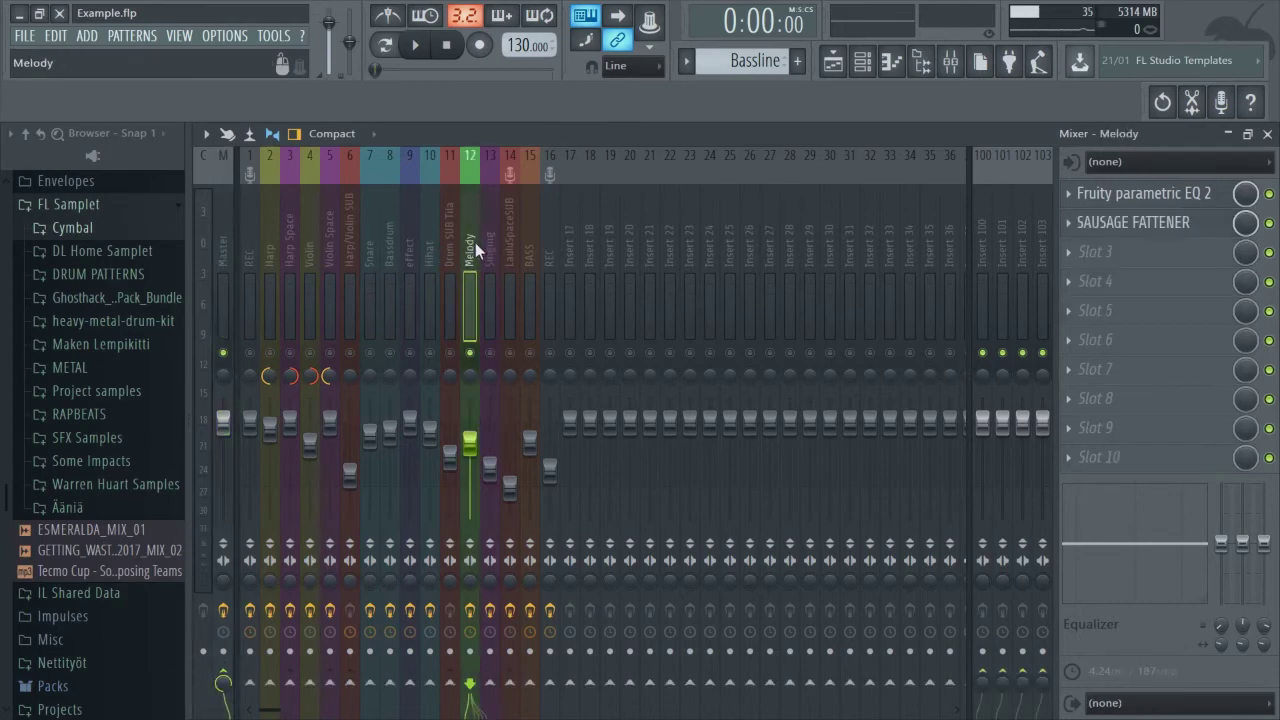
click(1132, 224)
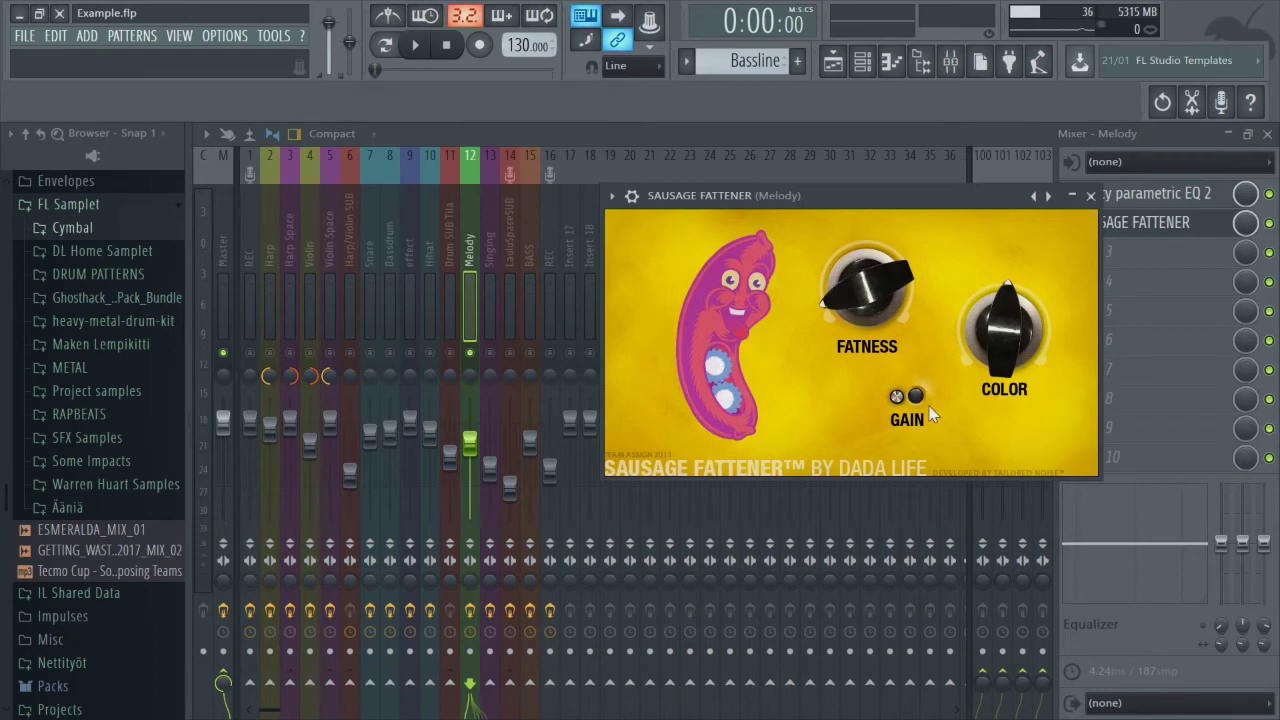
click(418, 46)
drag(990, 316, 986, 398)
drag(838, 300, 838, 312)
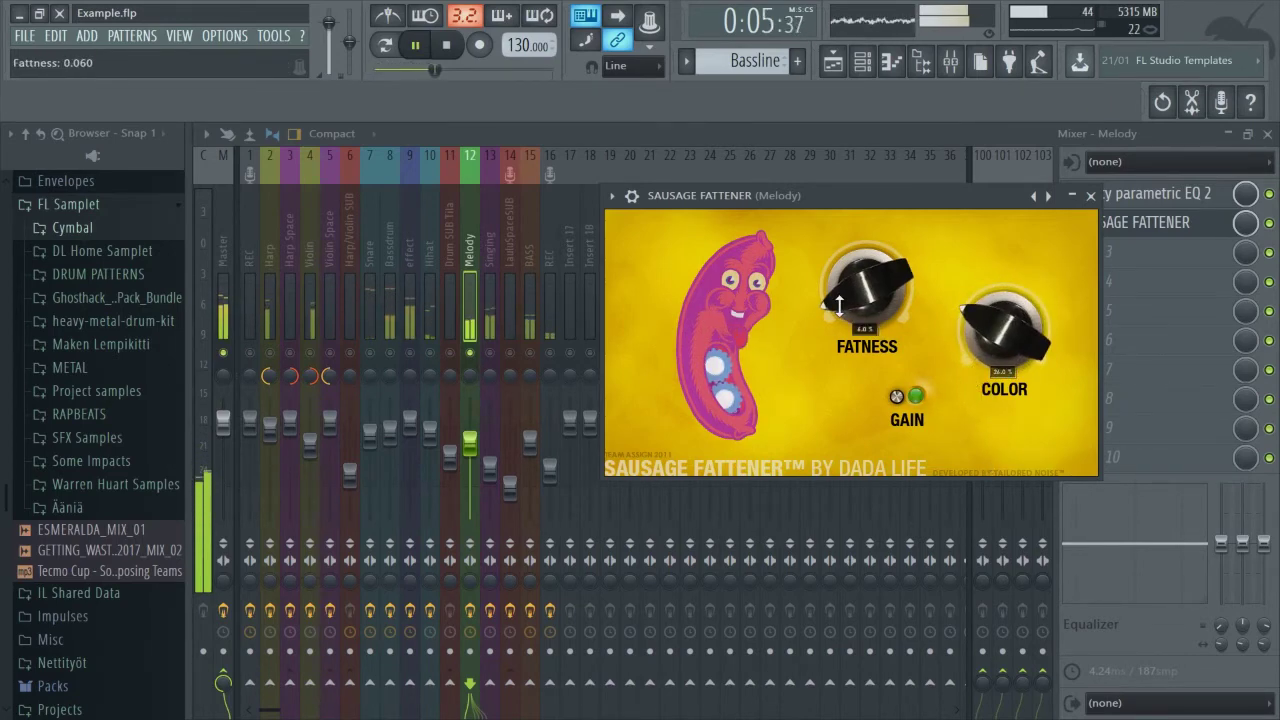
mouse_move(970, 335)
mouse_down()
mouse_move(970, 302)
mouse_move(970, 327)
mouse_up()
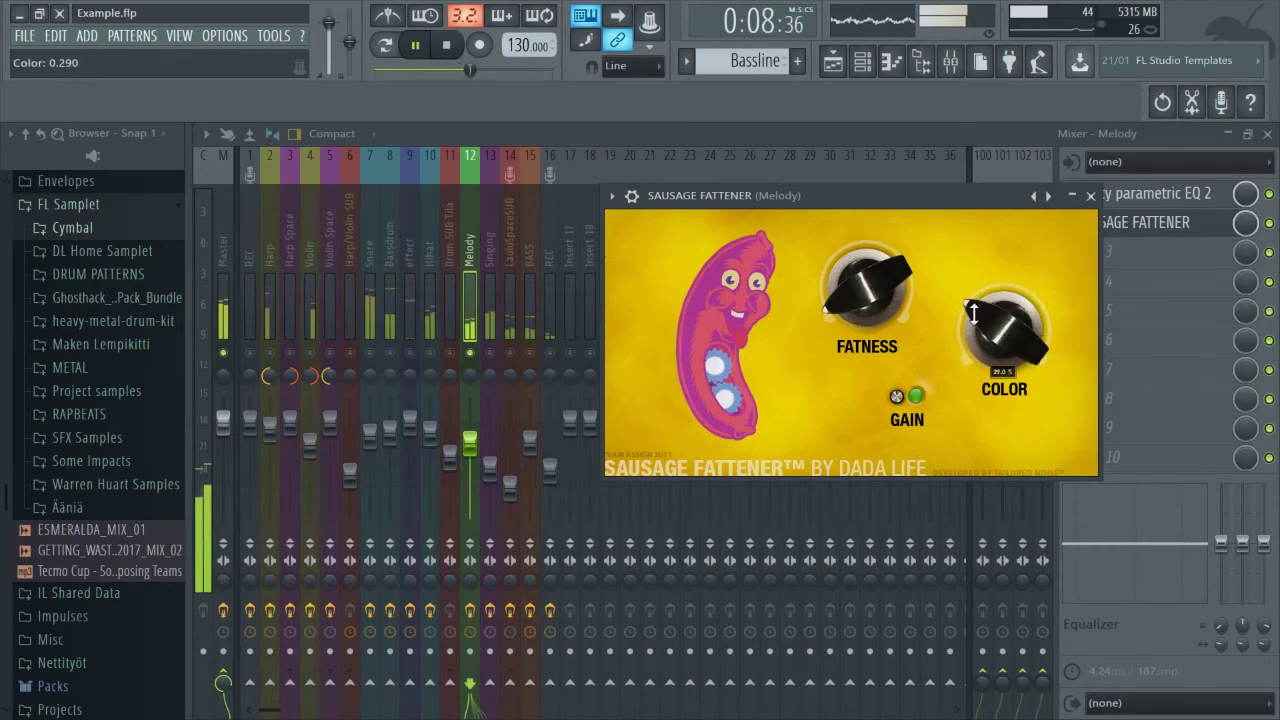
click(1090, 195)
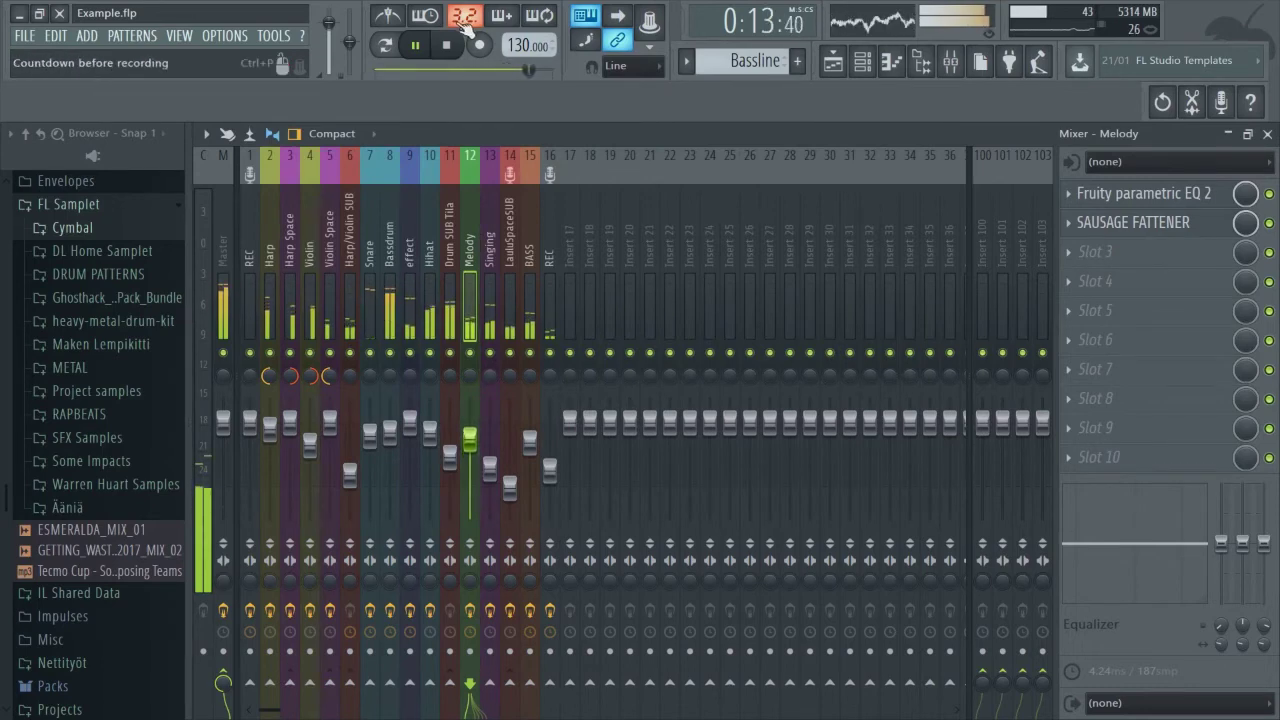
click(445, 47)
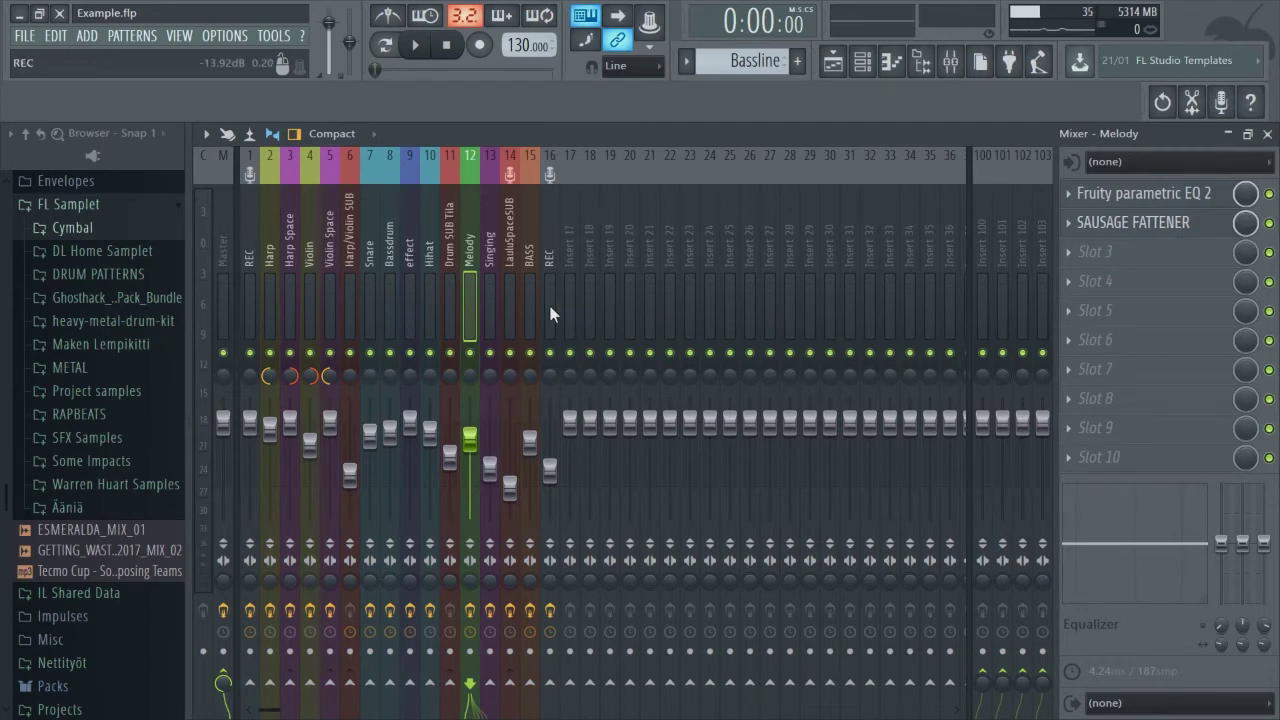
Solo the Snare track and compare its sound with the Transient plugin on and off during song playback.
click(375, 265)
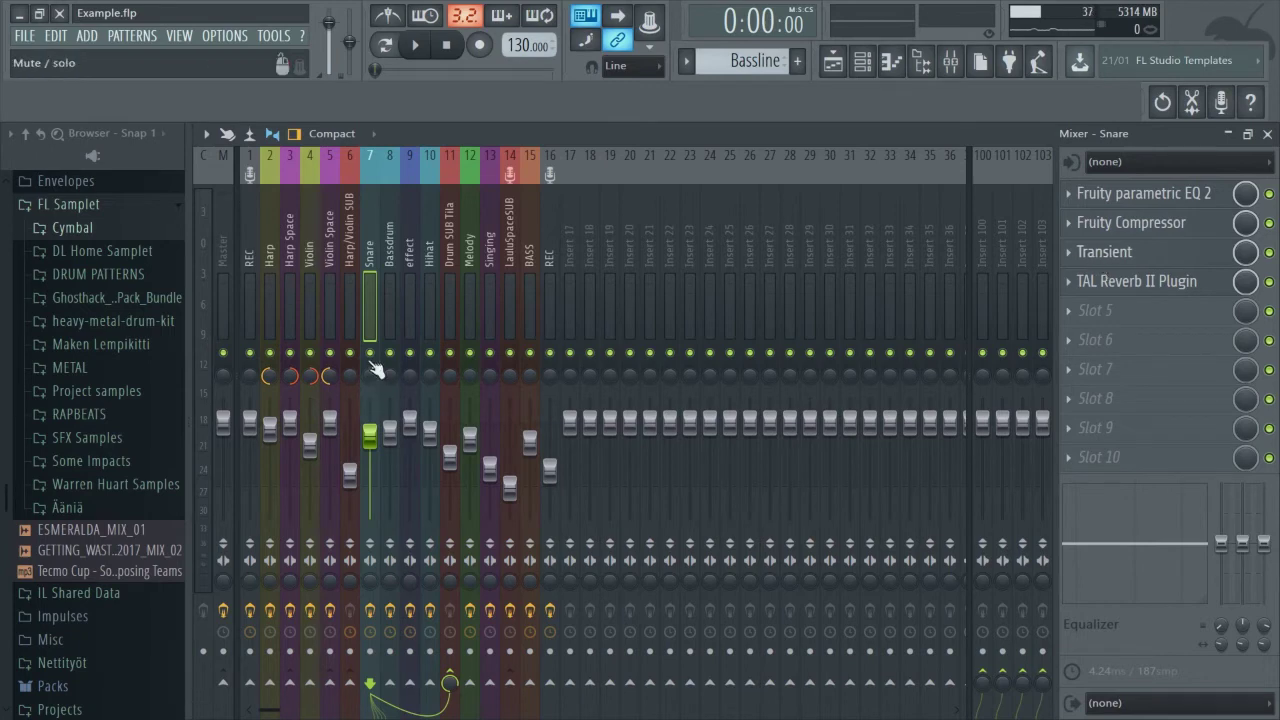
right_click(370, 353)
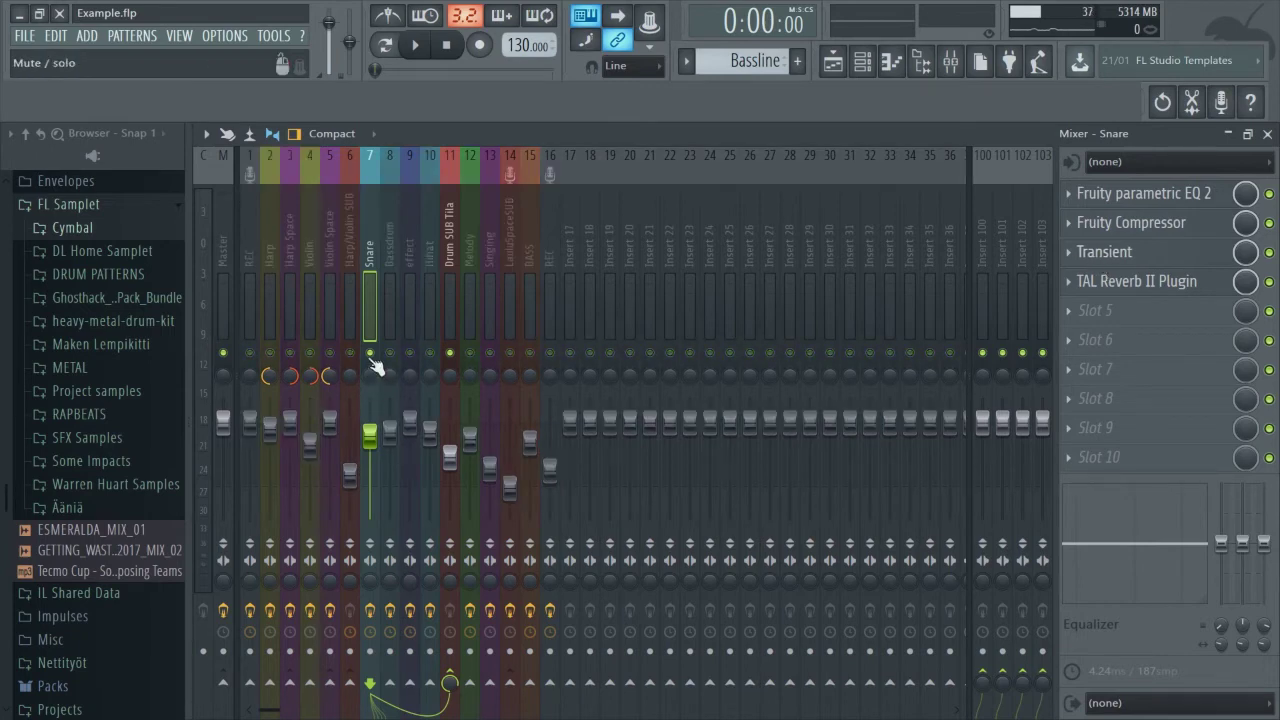
click(416, 45)
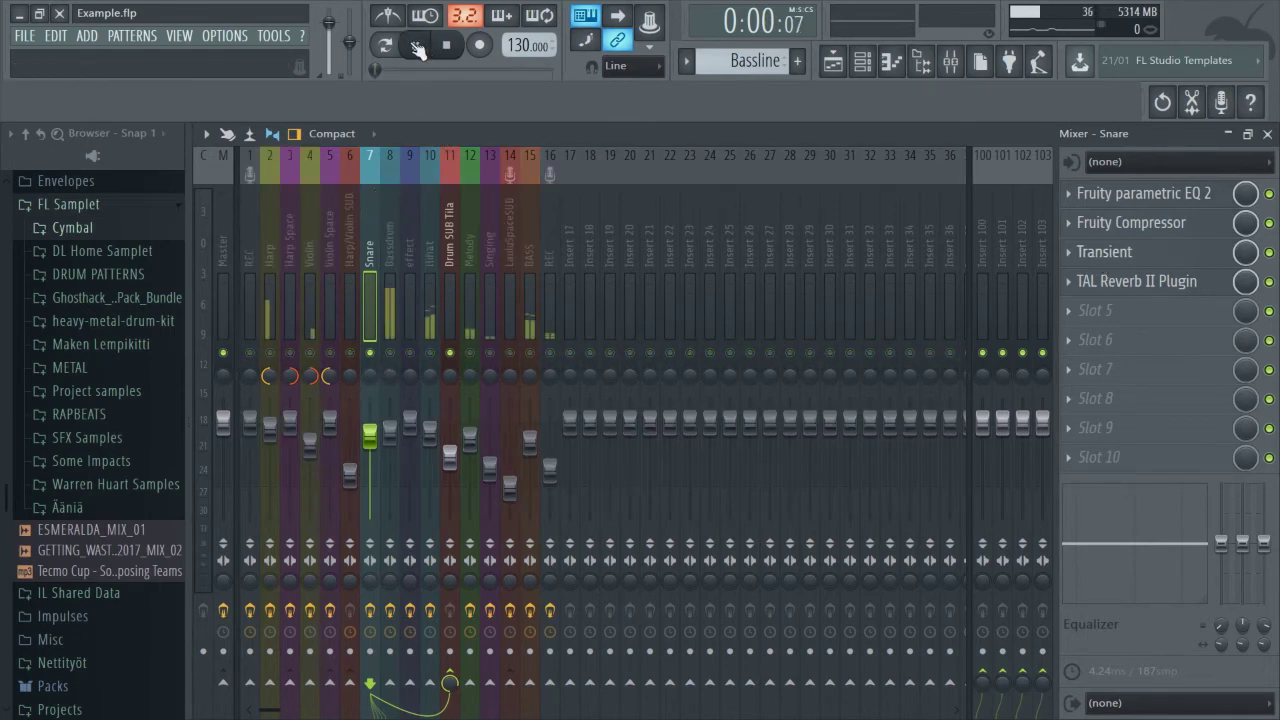
click(1118, 262)
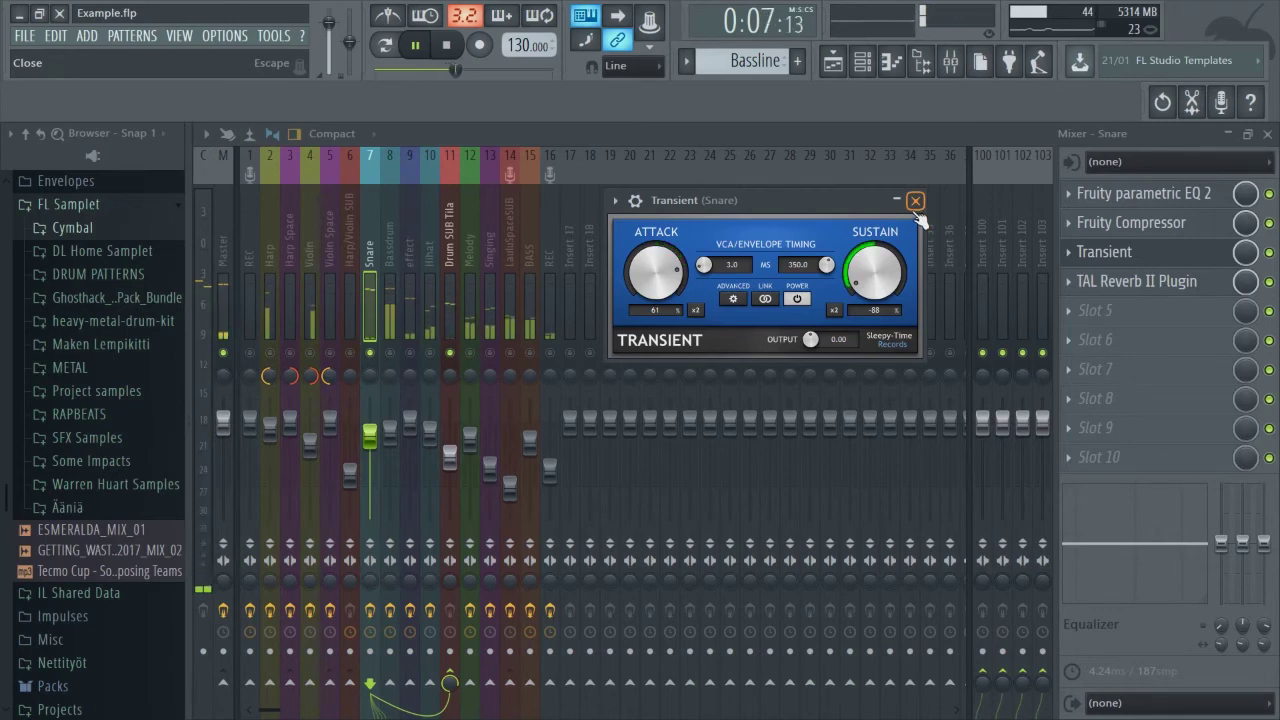
click(915, 200)
click(1269, 253)
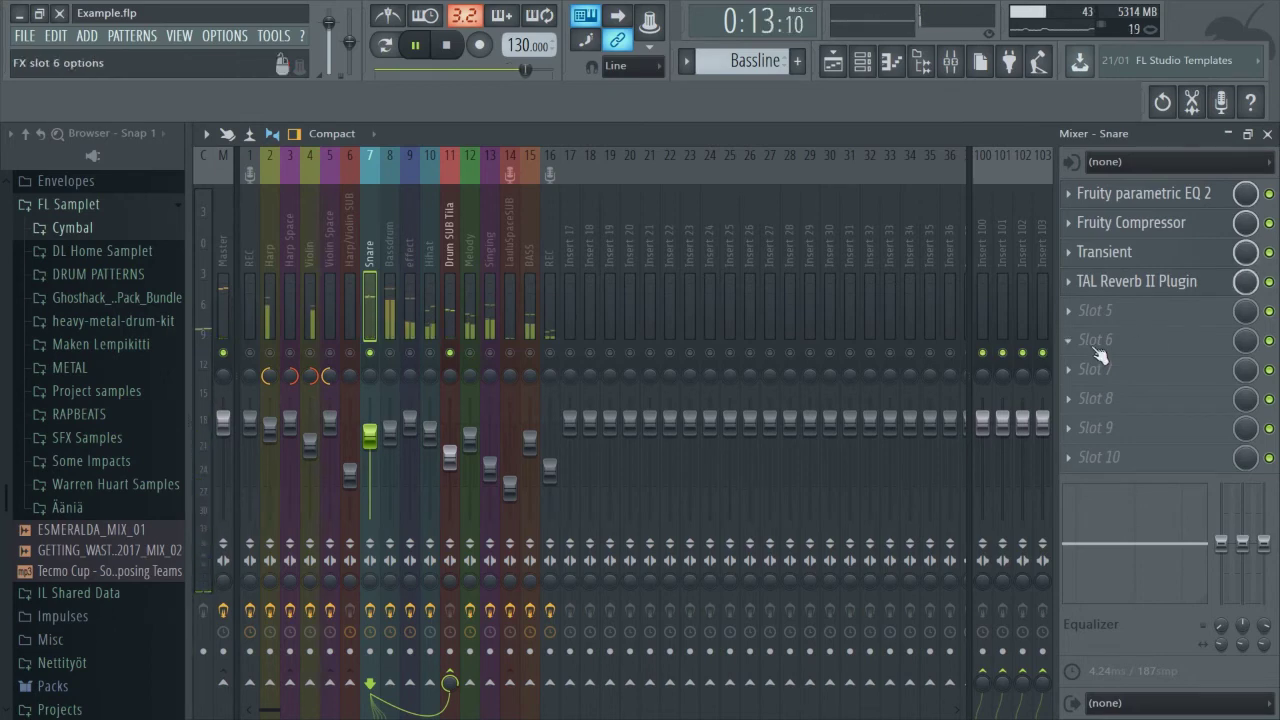
click(458, 60)
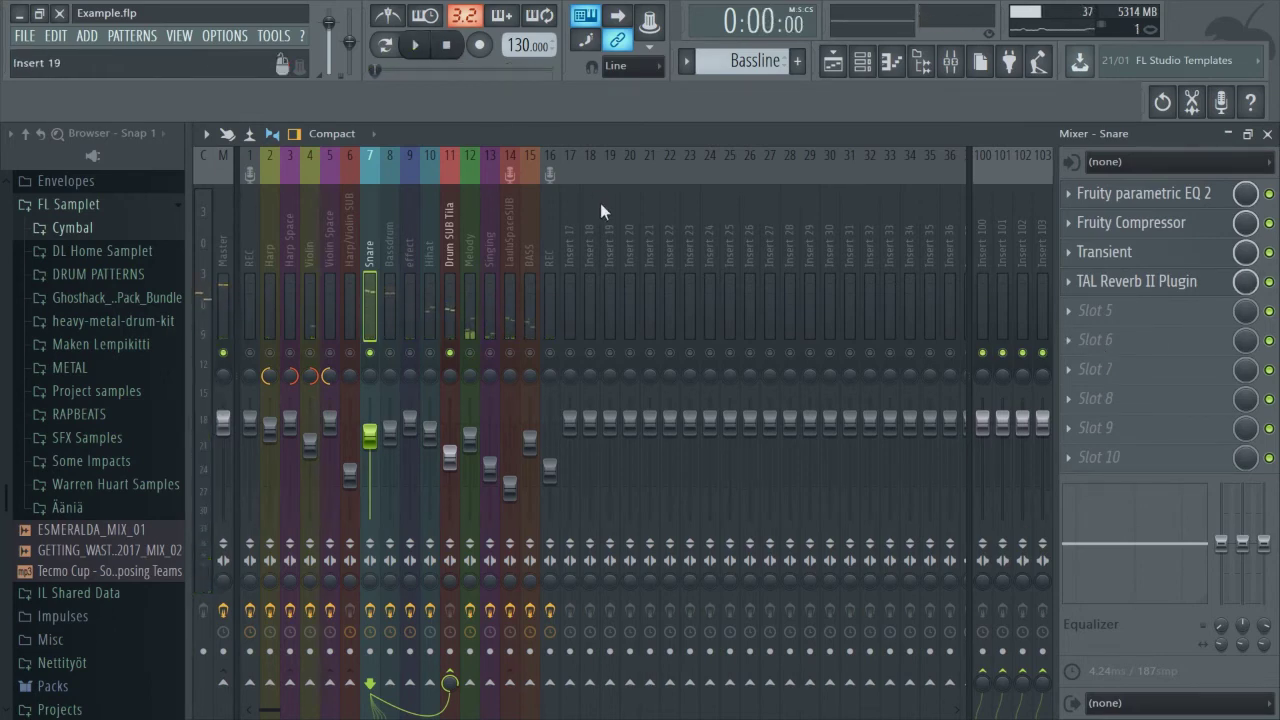
Examine the Snare track's Fruity Compressor, Fruity parametric EQ 2 and Transient settings, closing each plugin.
click(1118, 223)
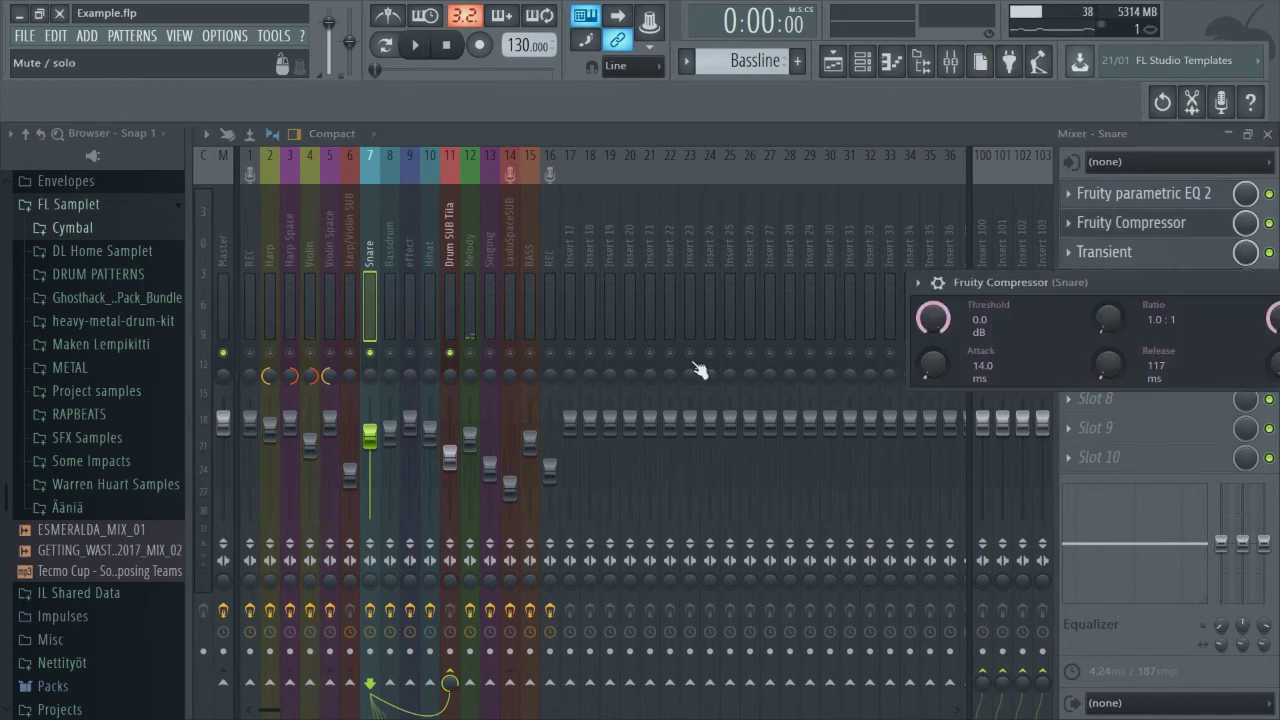
drag(1129, 280, 600, 197)
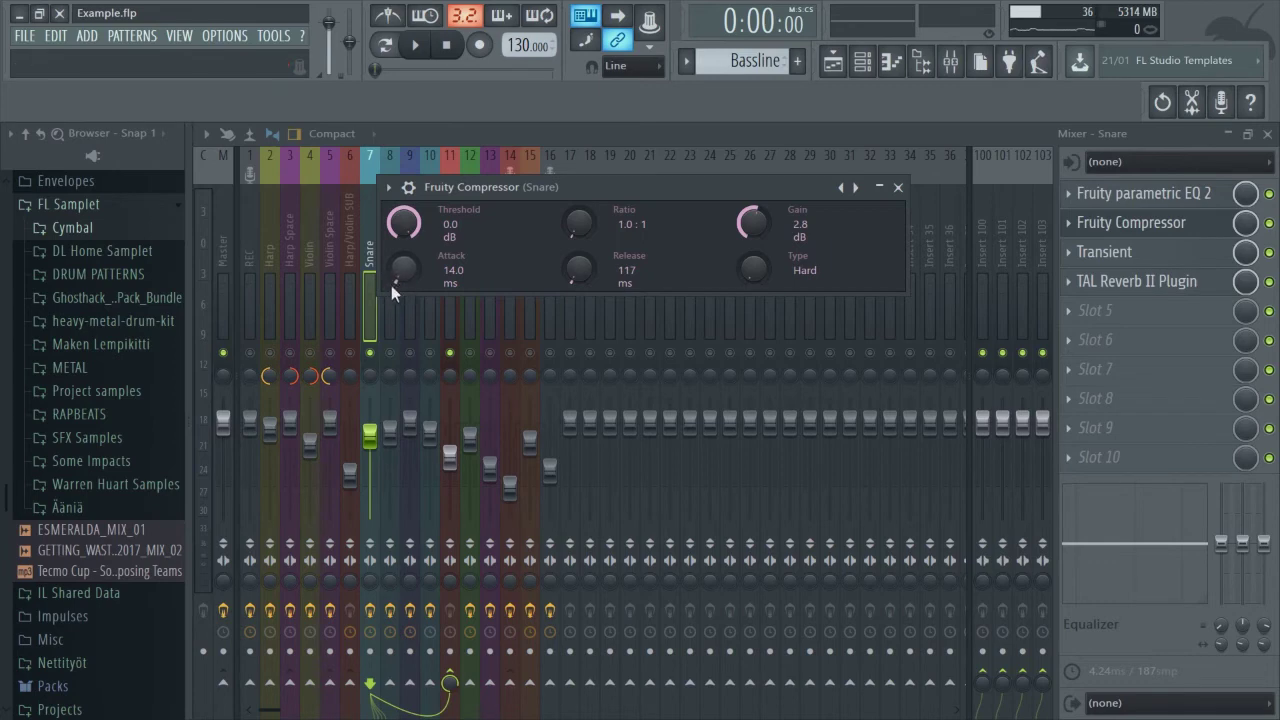
click(897, 188)
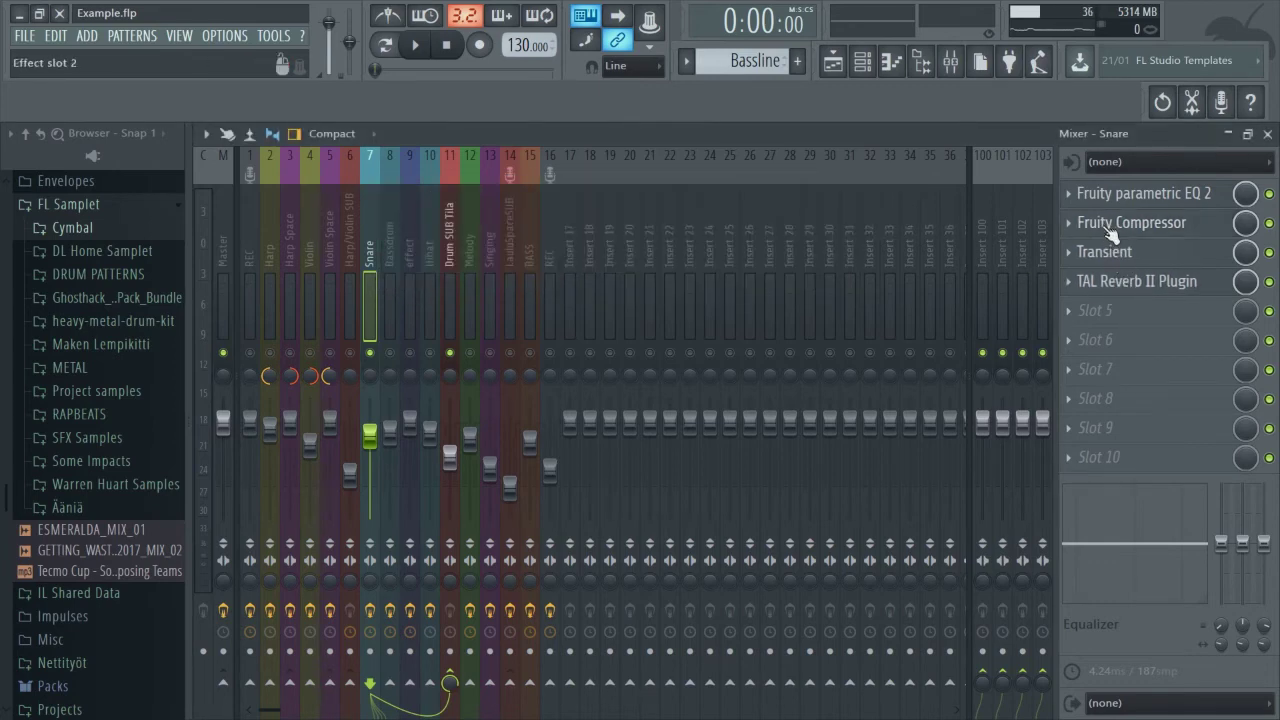
click(1120, 193)
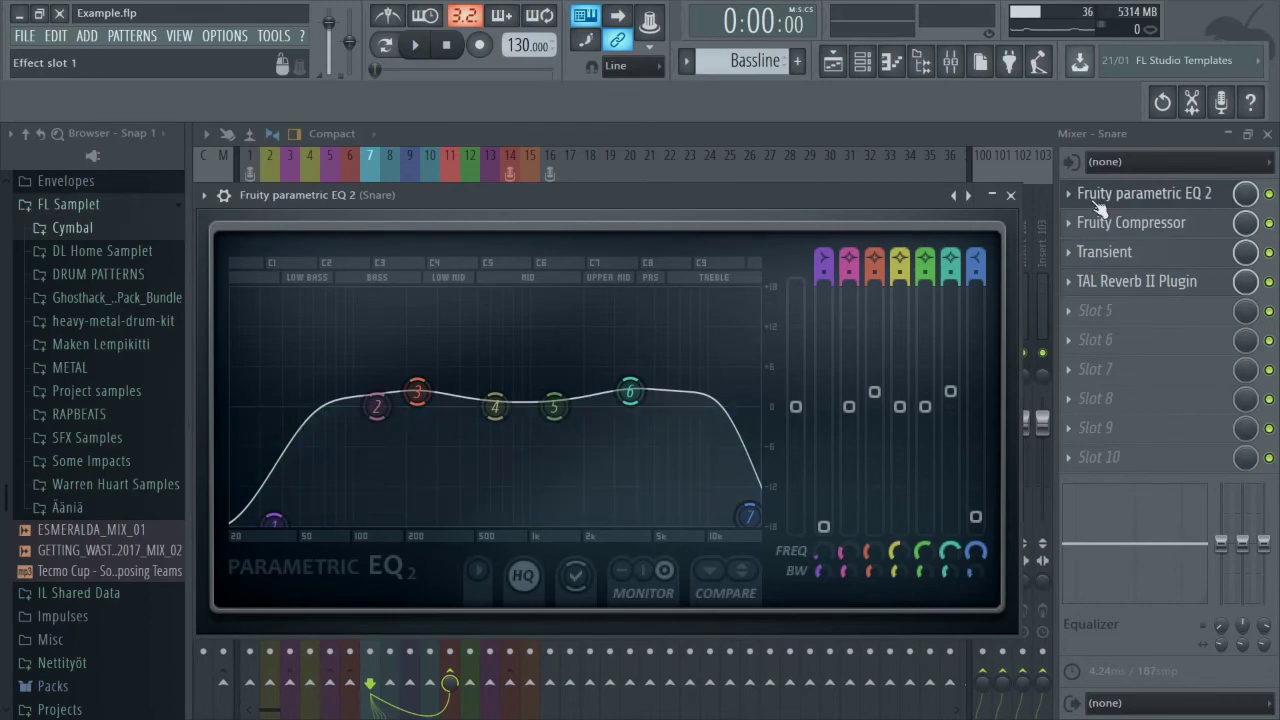
click(1011, 196)
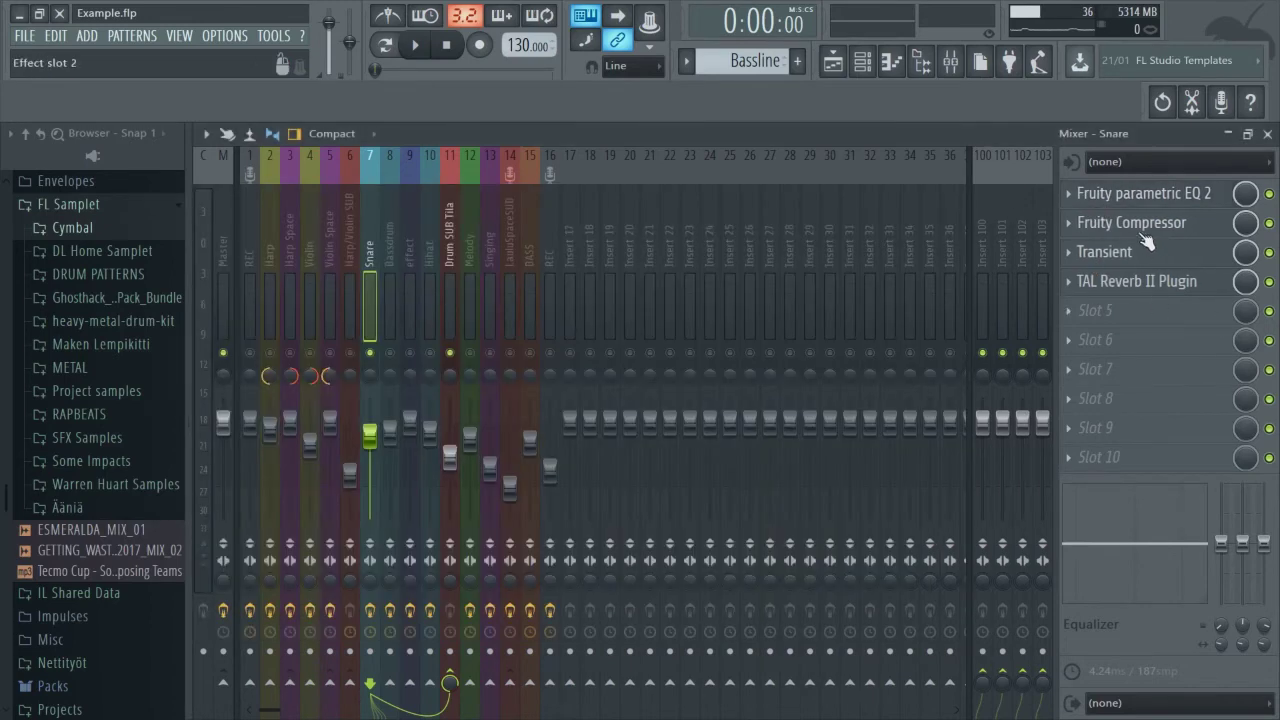
click(1126, 251)
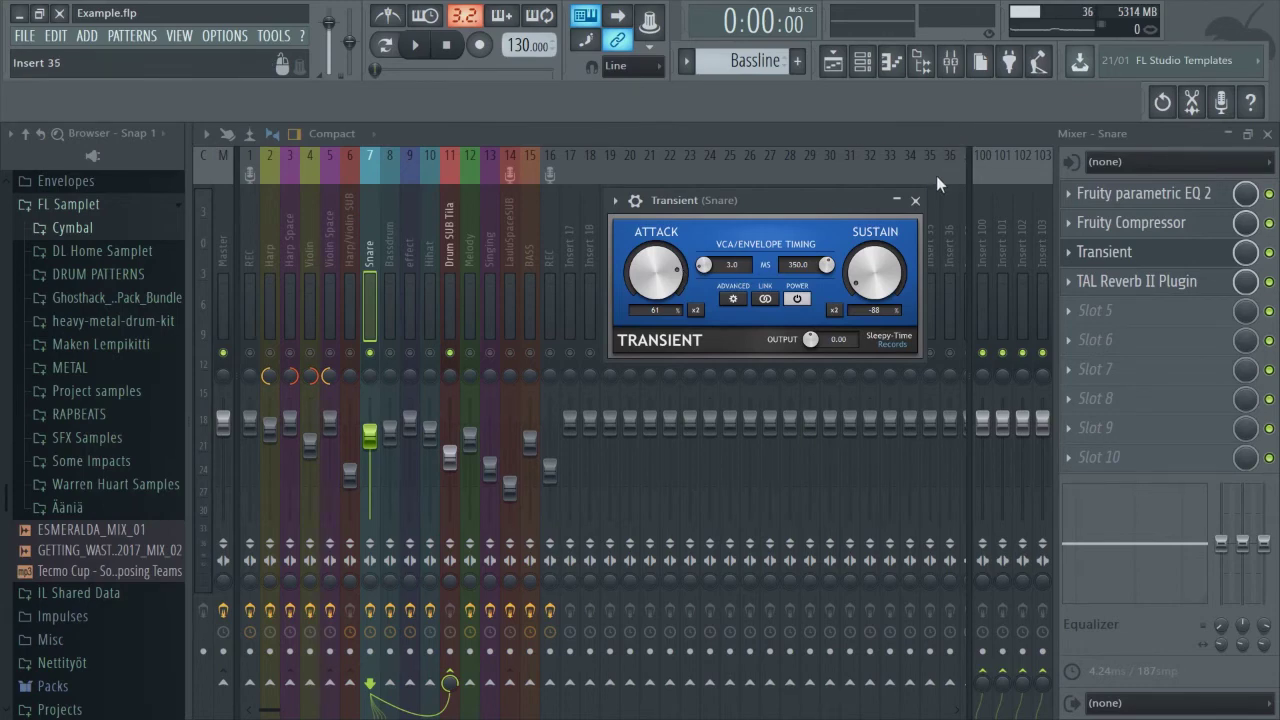
click(916, 201)
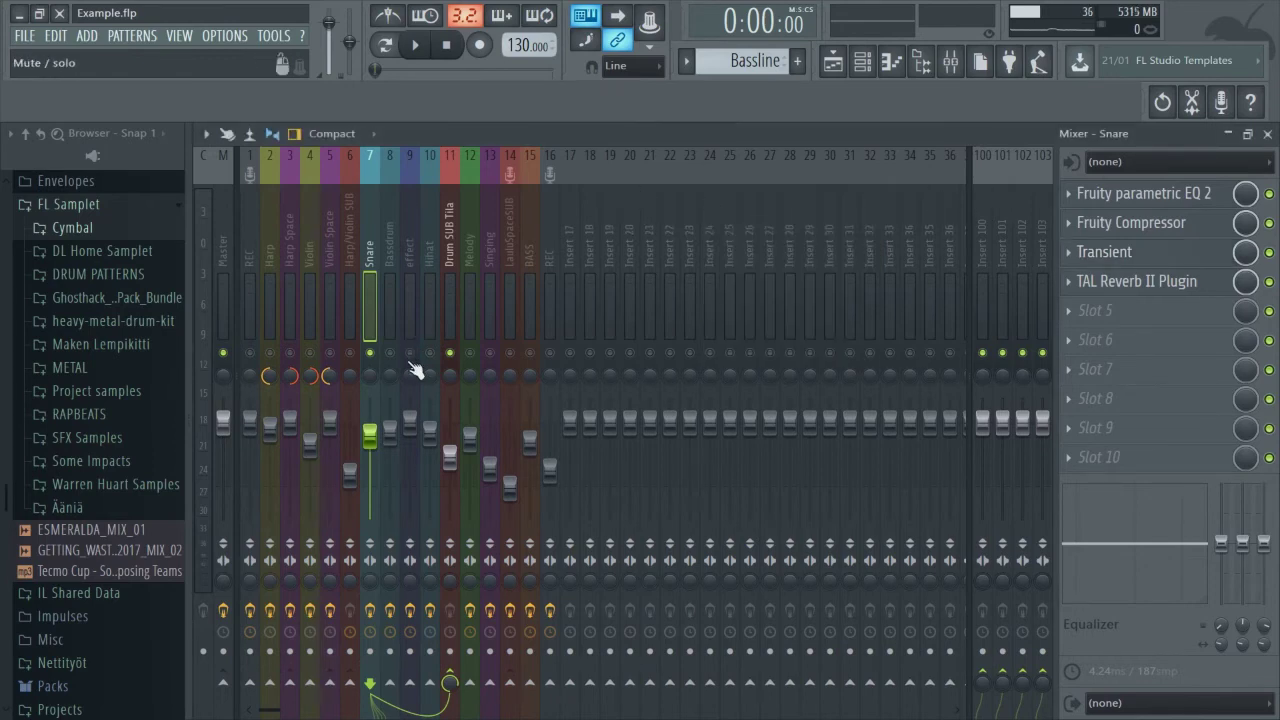
Unmute the BASS track, try Transient on it with a 27% attack and remove the plugin from slot 3.
click(531, 353)
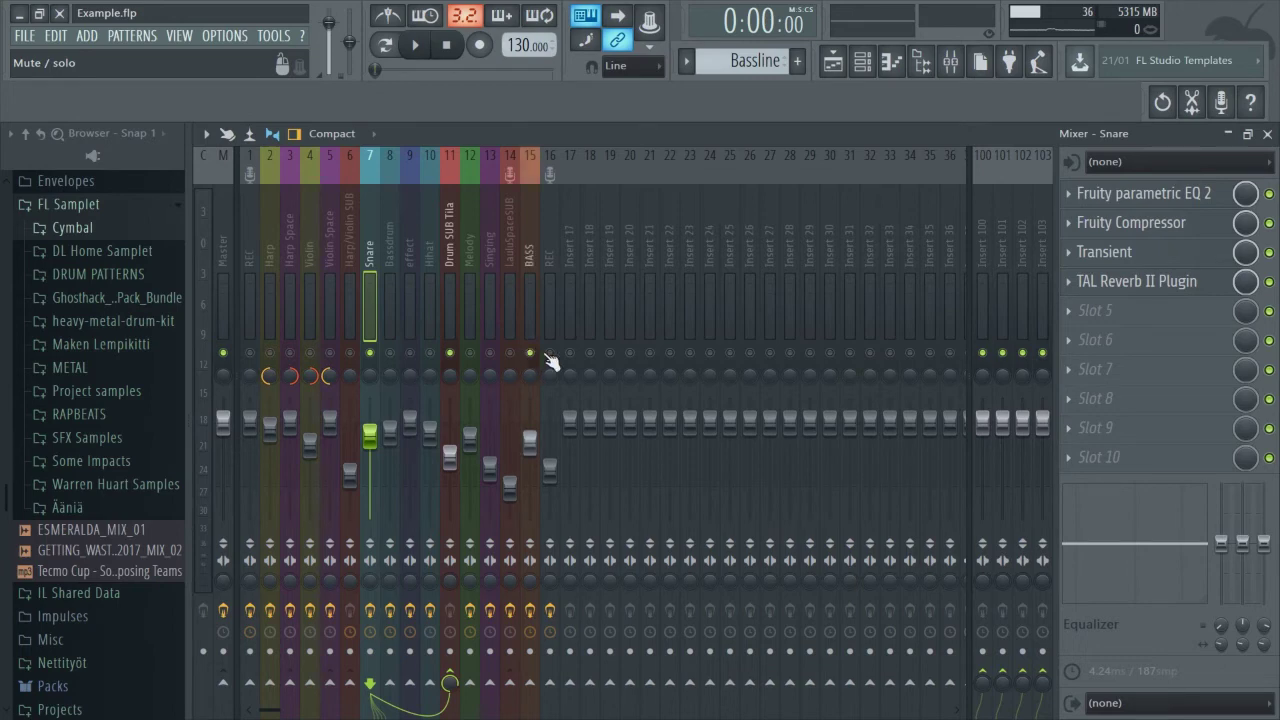
click(534, 285)
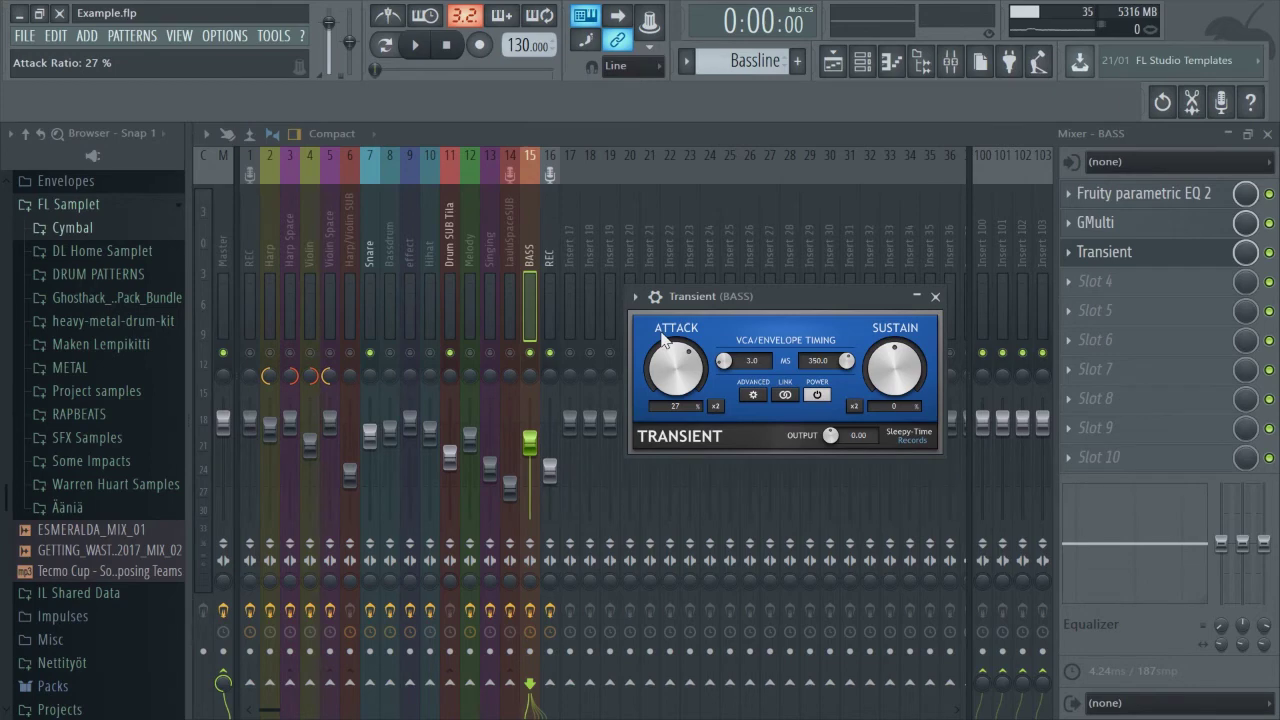
click(935, 296)
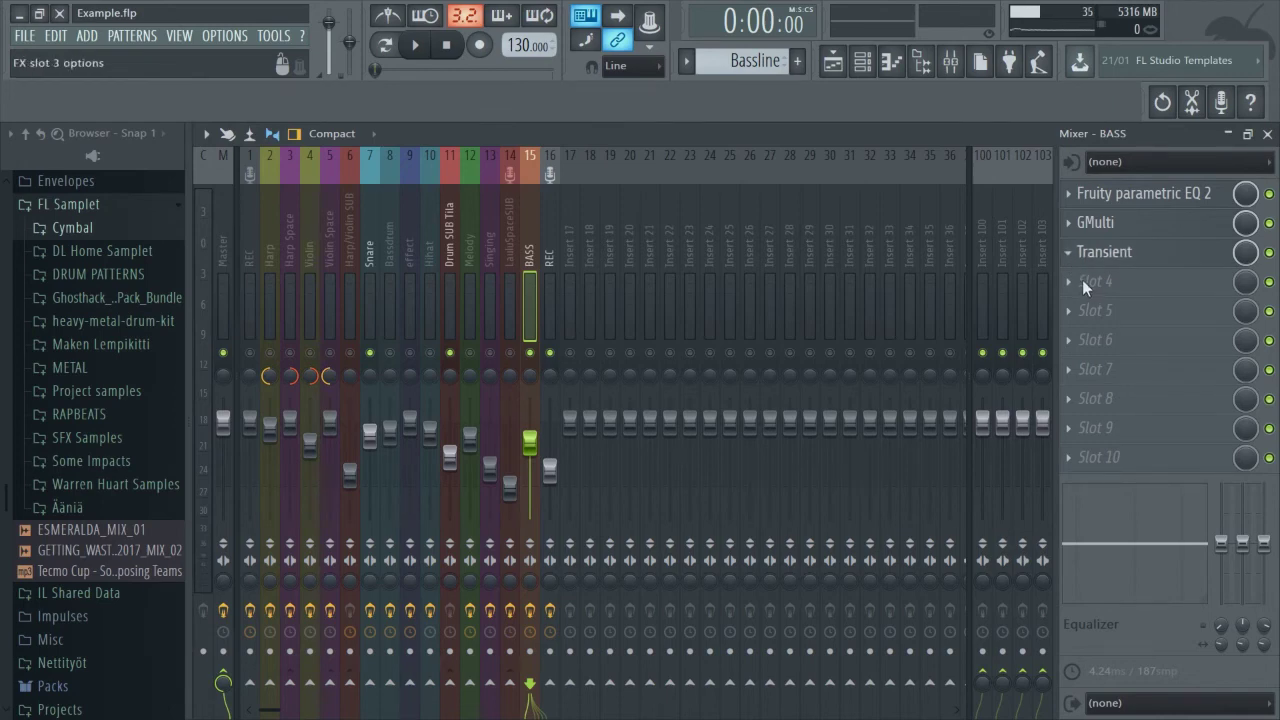
click(136, 453)
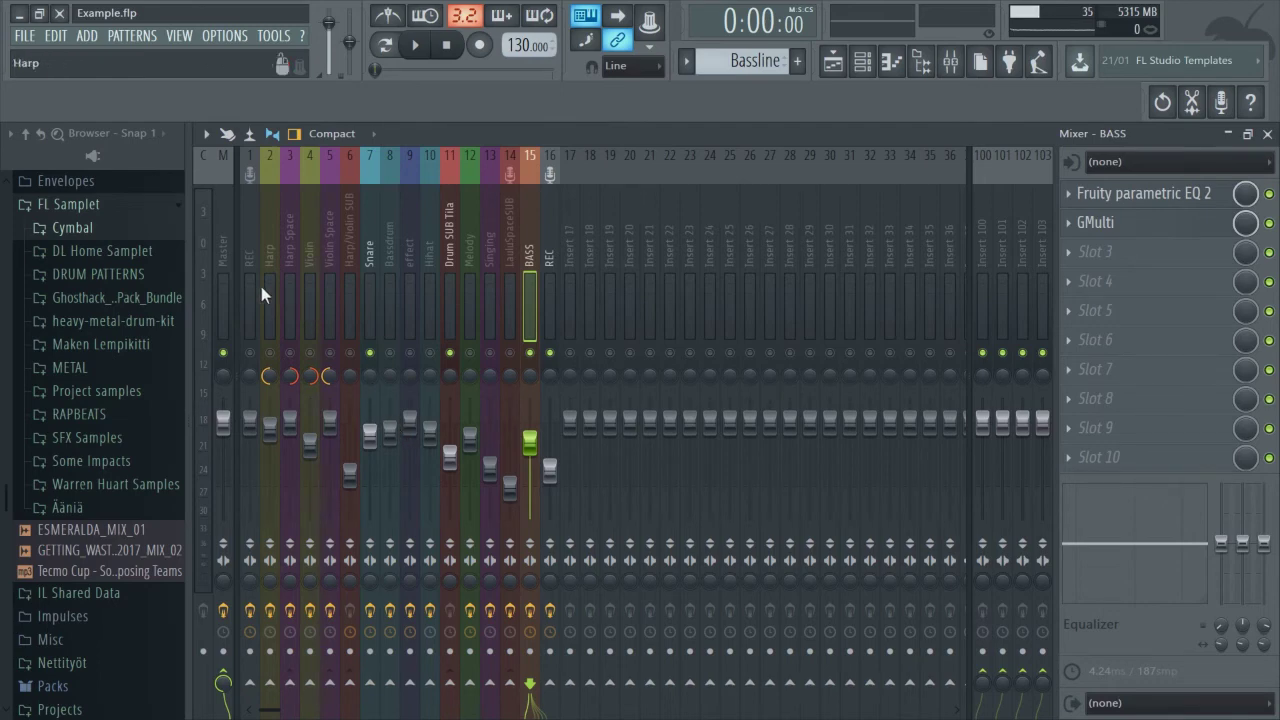
Unmute all mixer tracks and open the Master track's SPAN analyzer, placing its window clear of the effect slots.
click(228, 255)
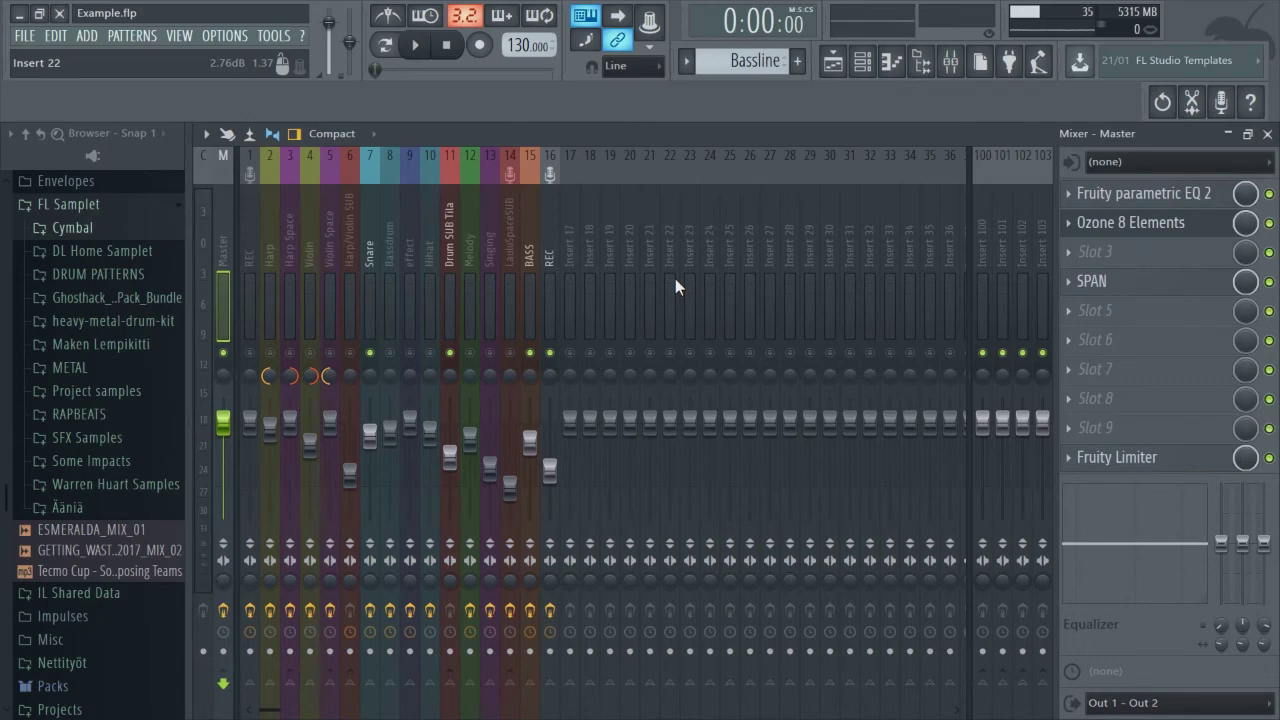
click(1090, 281)
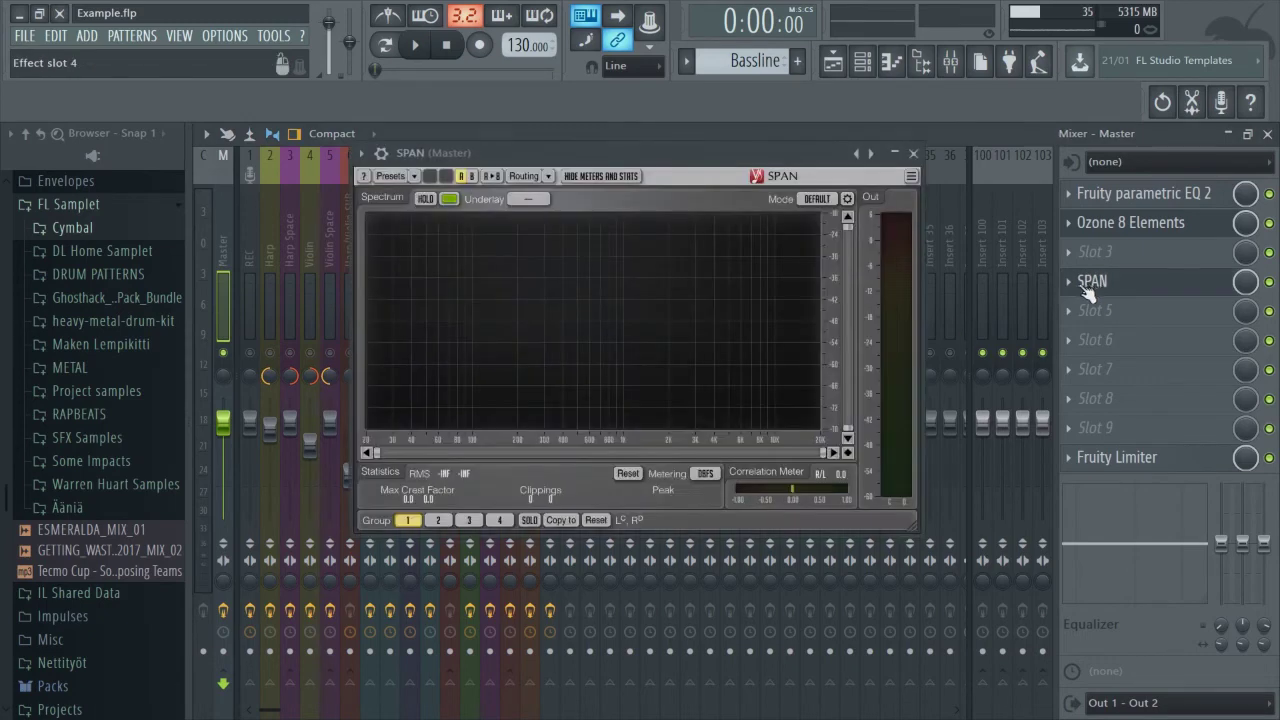
drag(662, 152, 750, 268)
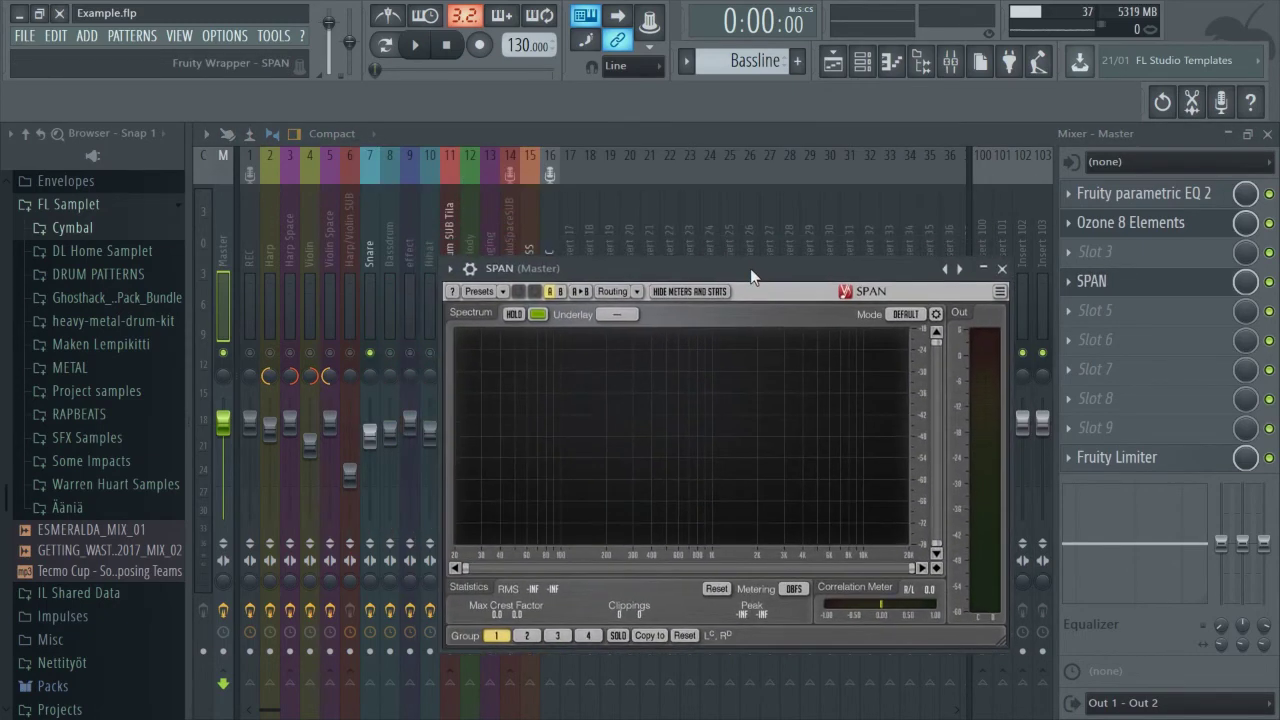
right_click(338, 358)
right_click(338, 358)
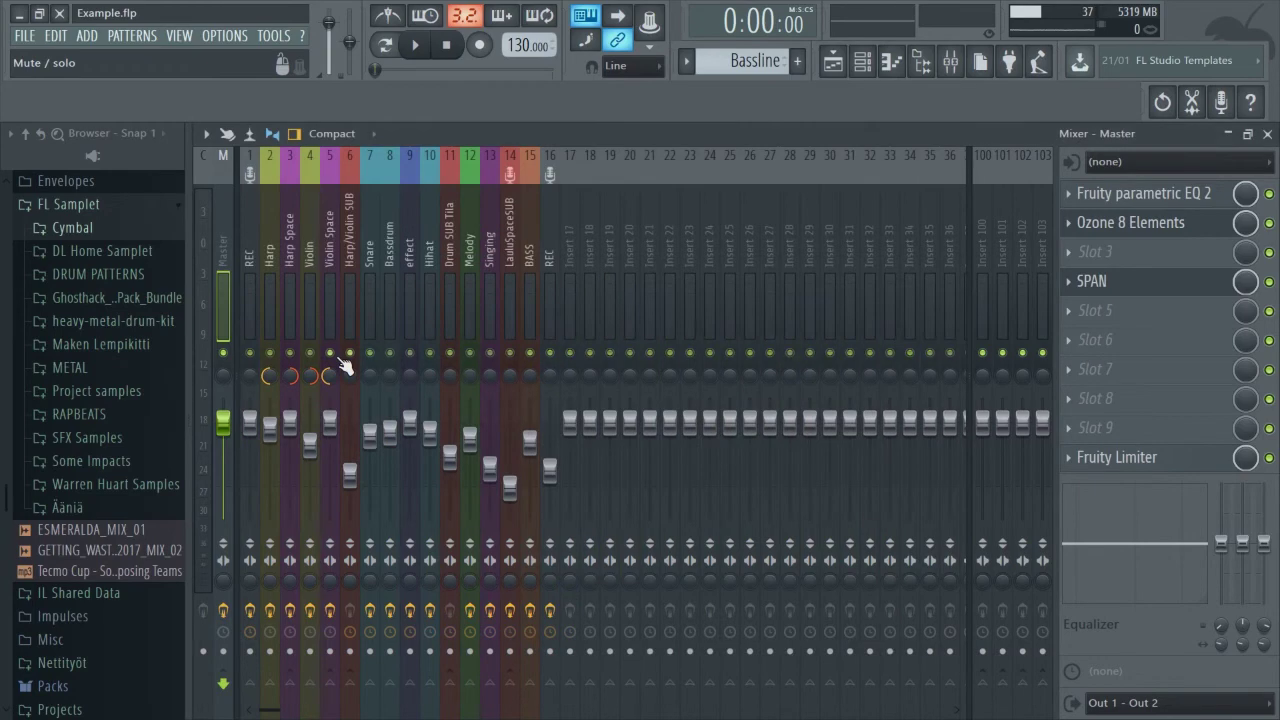
click(1100, 289)
click(1045, 158)
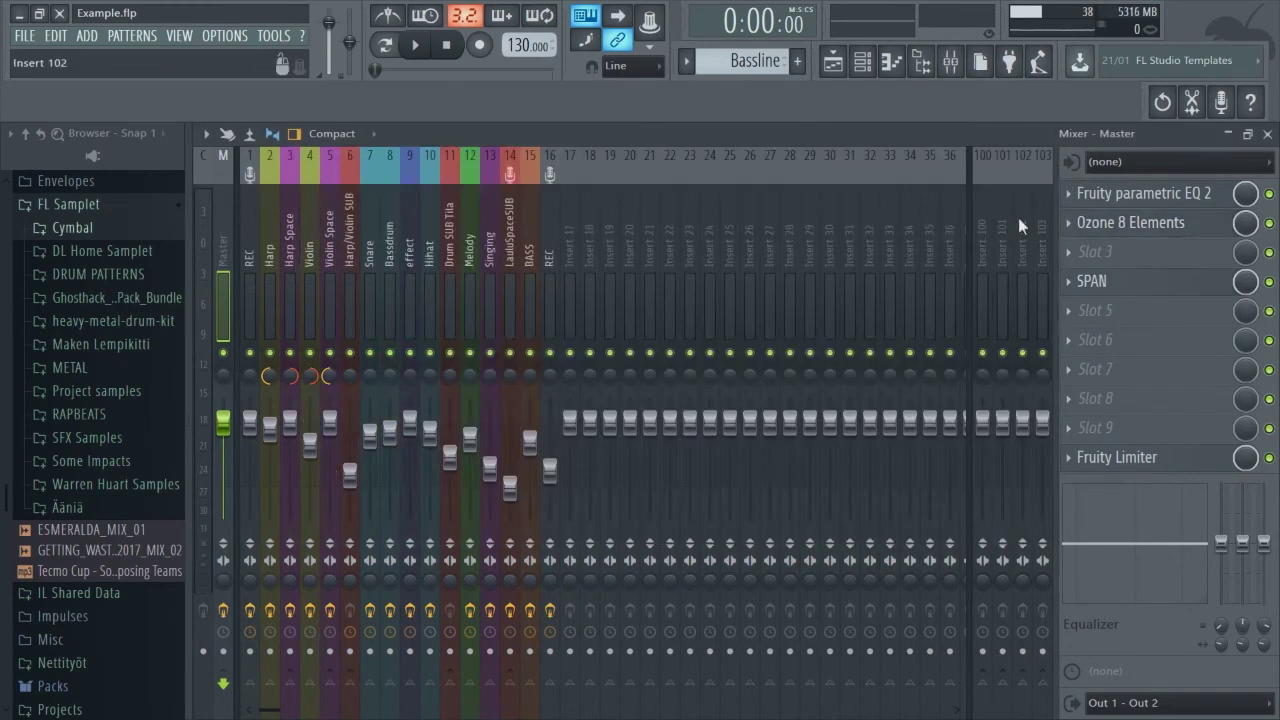
click(1095, 285)
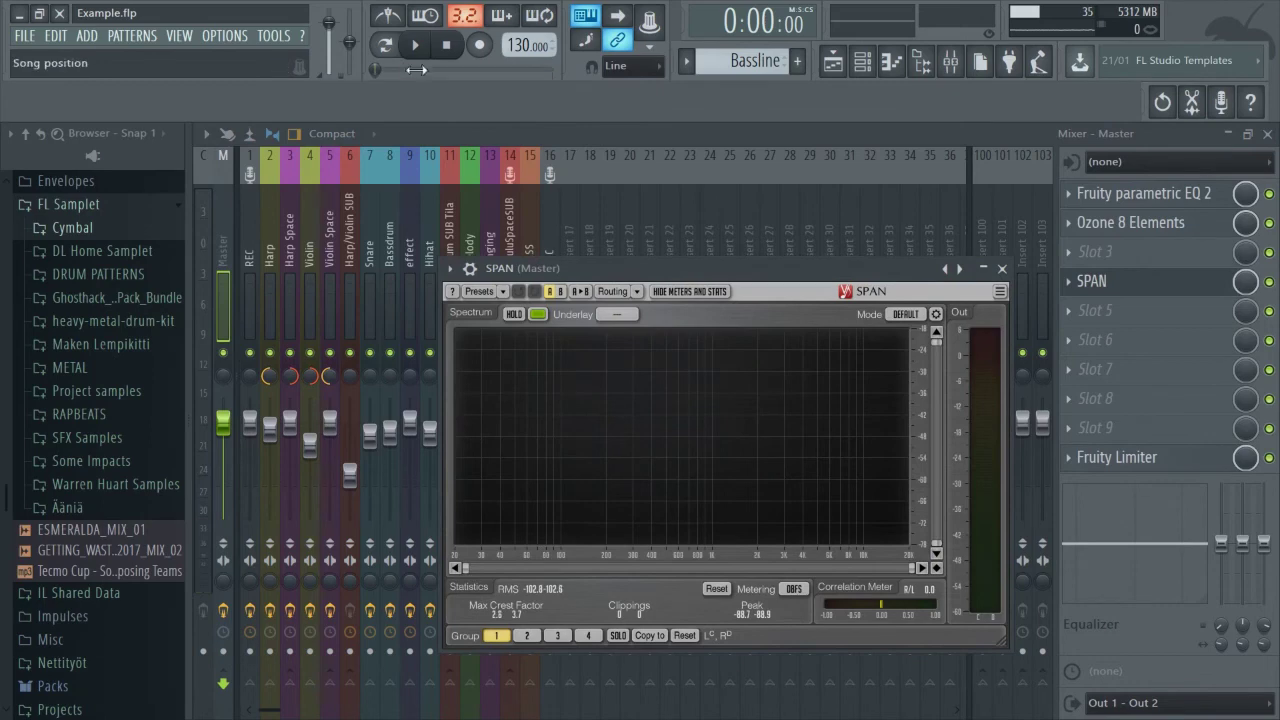
drag(687, 270, 654, 222)
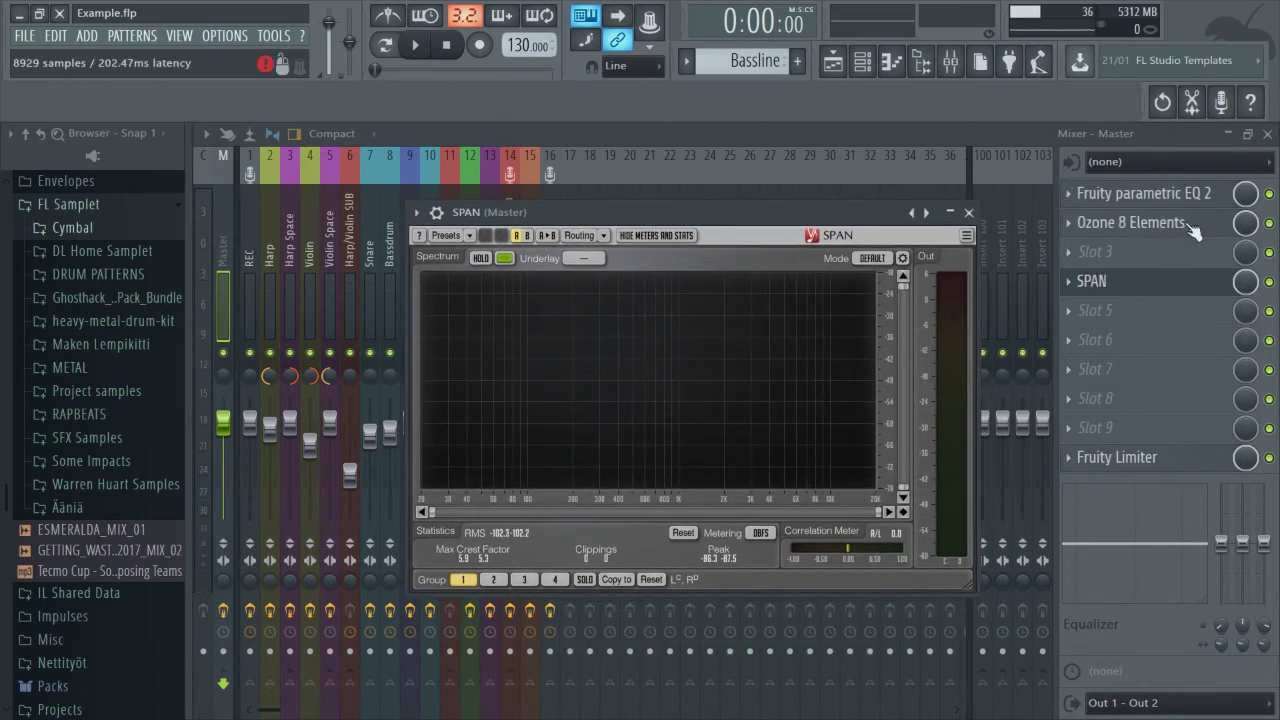
Compare the Master's SPAN spectrum with Ozone 8 Elements on and off during song playback.
click(414, 44)
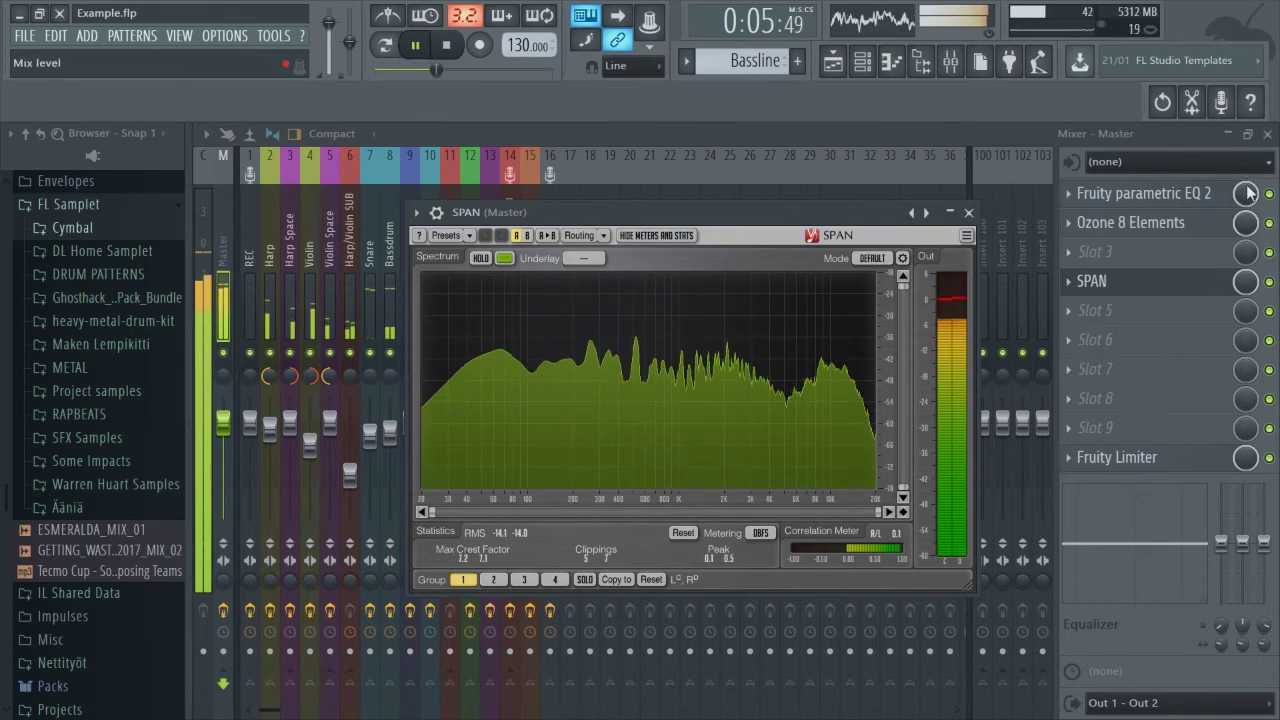
click(1269, 223)
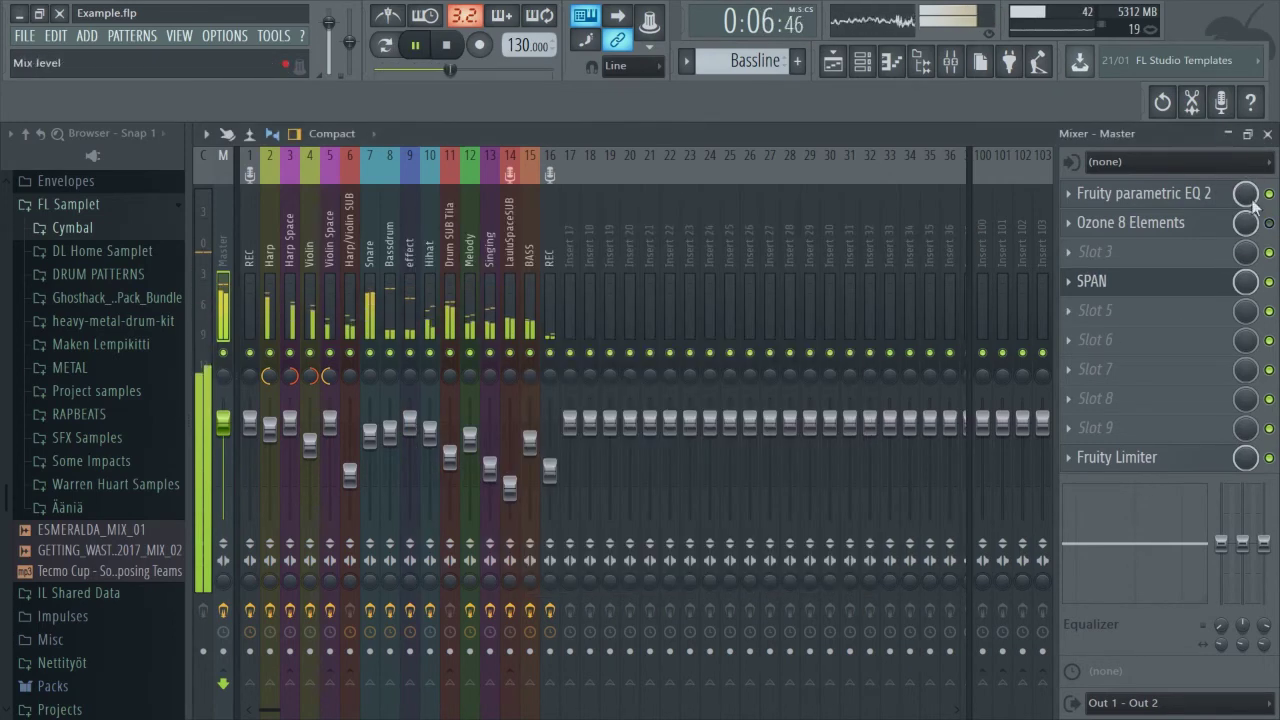
click(1129, 292)
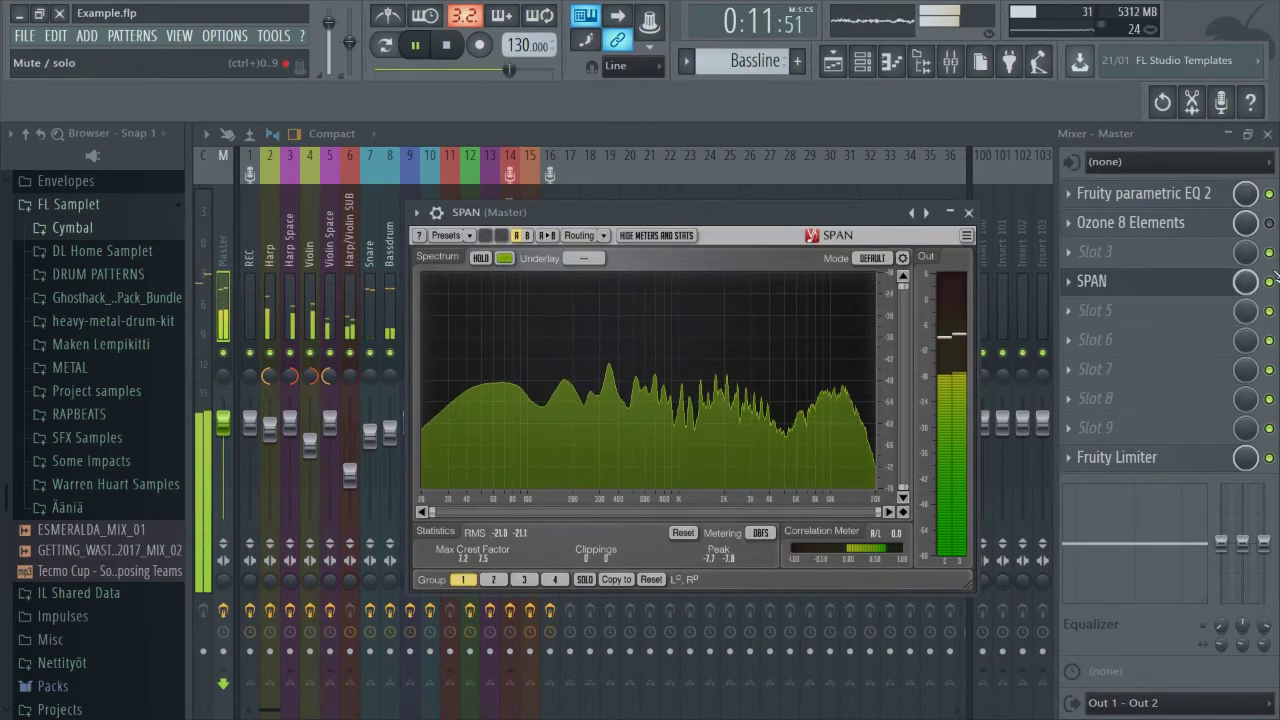
click(1269, 223)
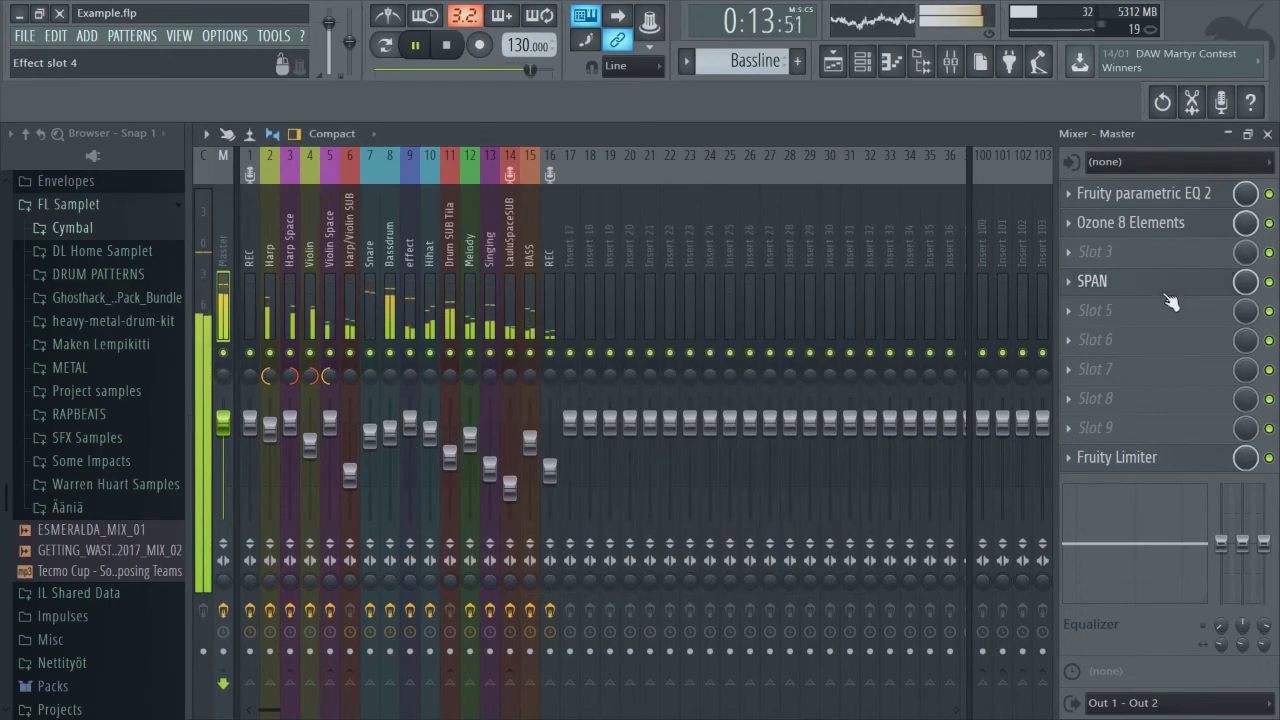
View the Master's SPAN spectrum with Ozone 8 Elements on, and restart song playback with Ozone 8 Elements bypassed.
click(1168, 298)
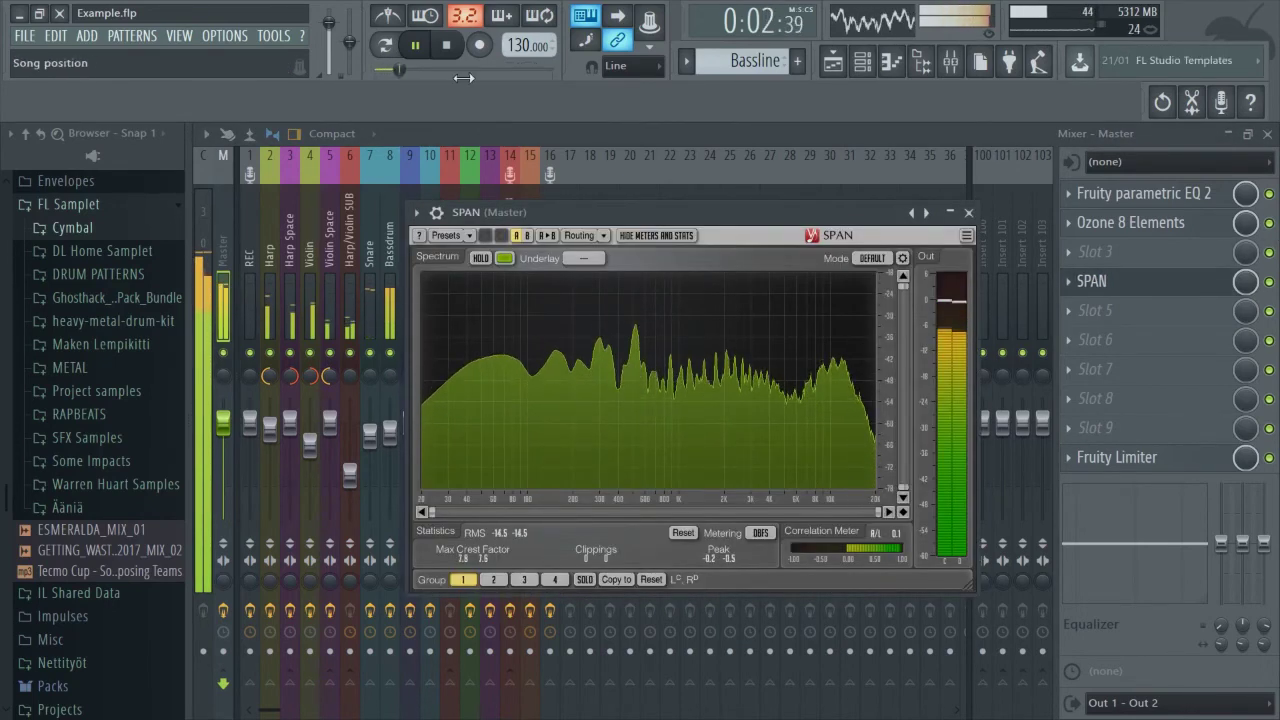
click(446, 44)
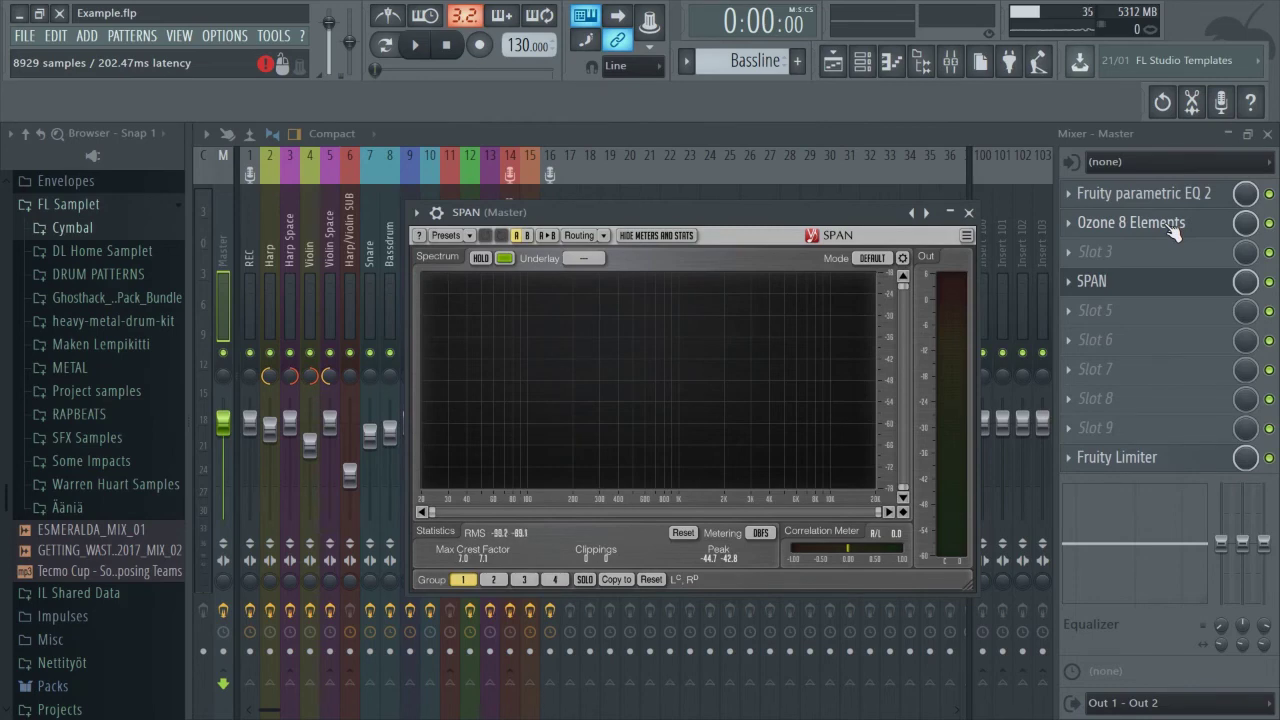
click(1269, 223)
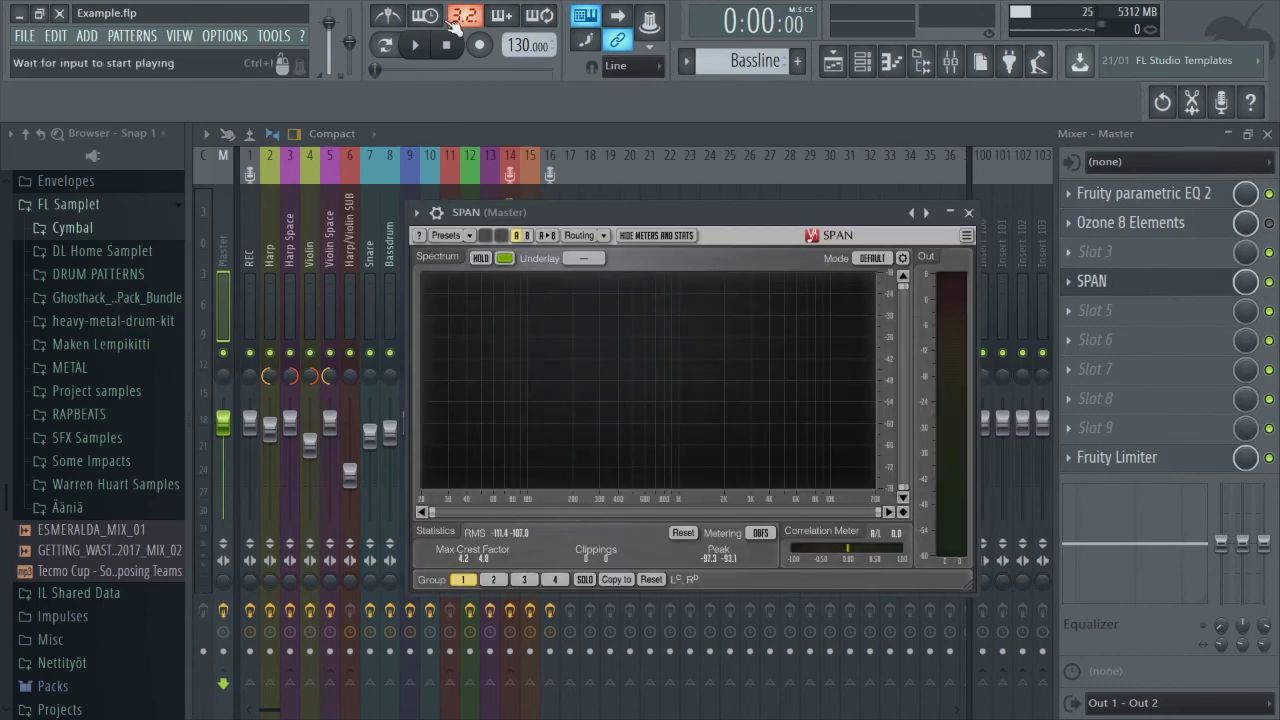
click(422, 47)
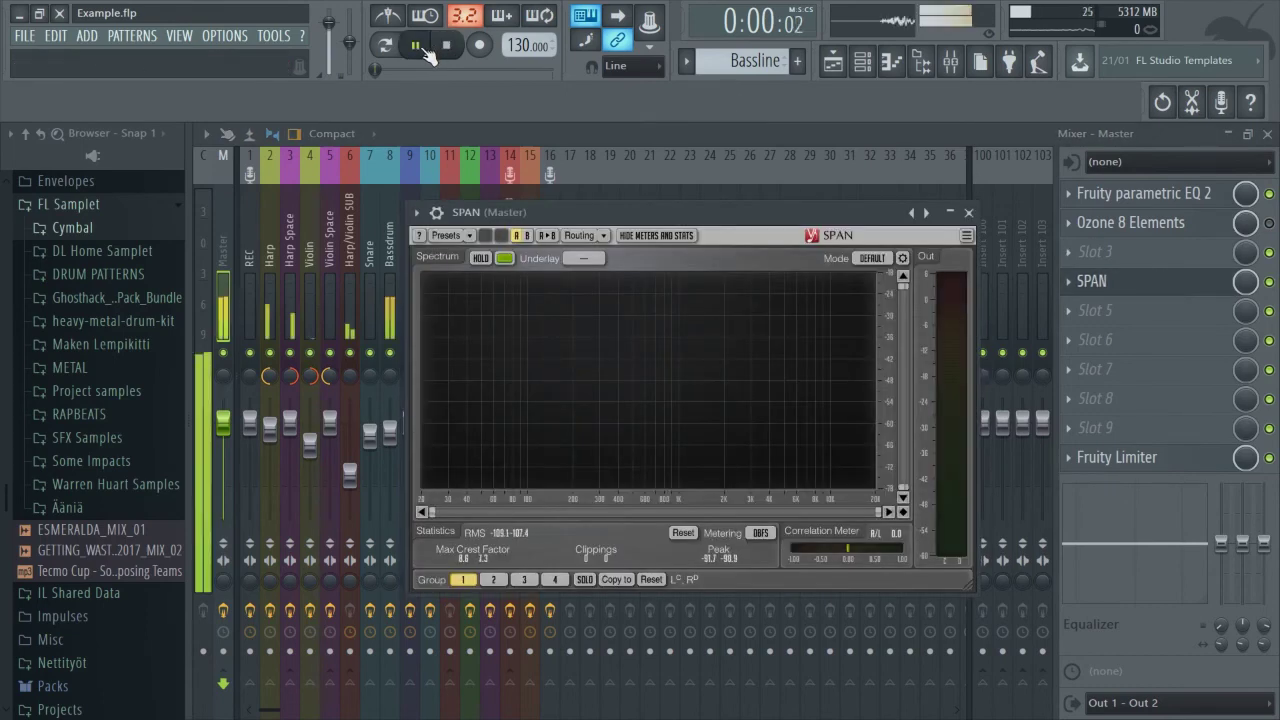
Examine the Master's spectrum without Ozone 8 Elements by freezing and releasing SPAN's display with Hold, and stop playback.
click(481, 257)
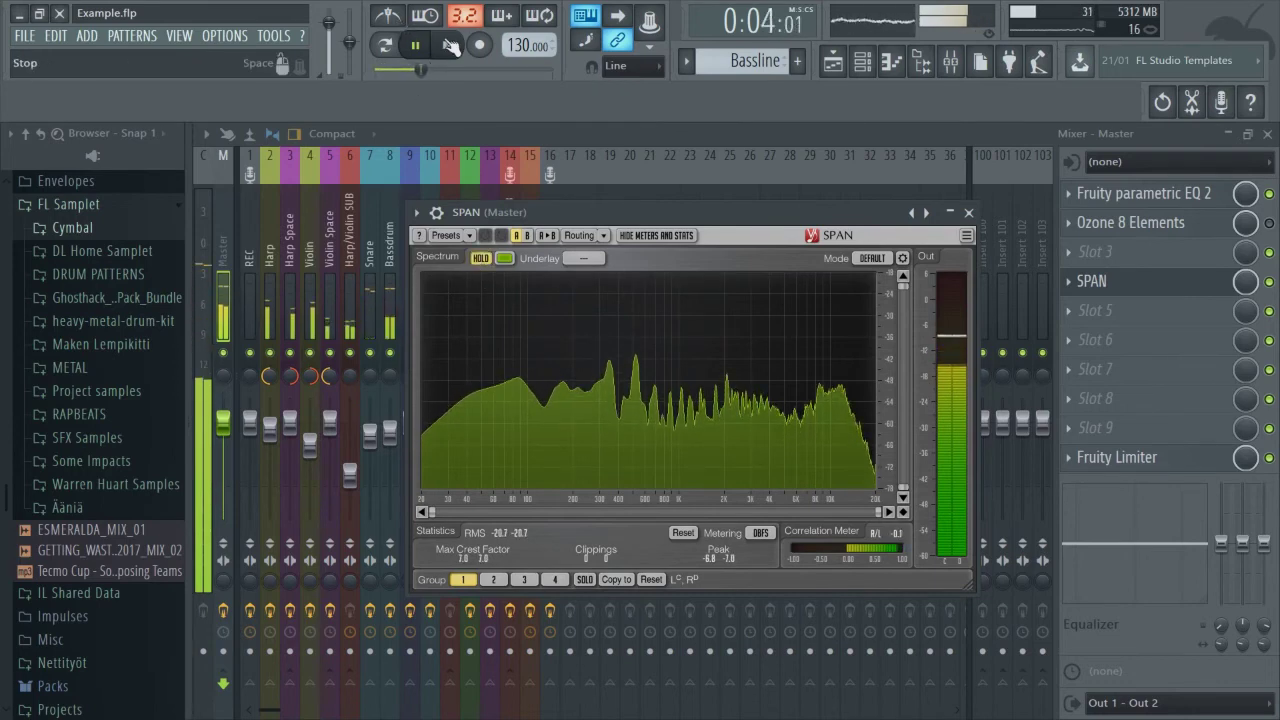
click(480, 259)
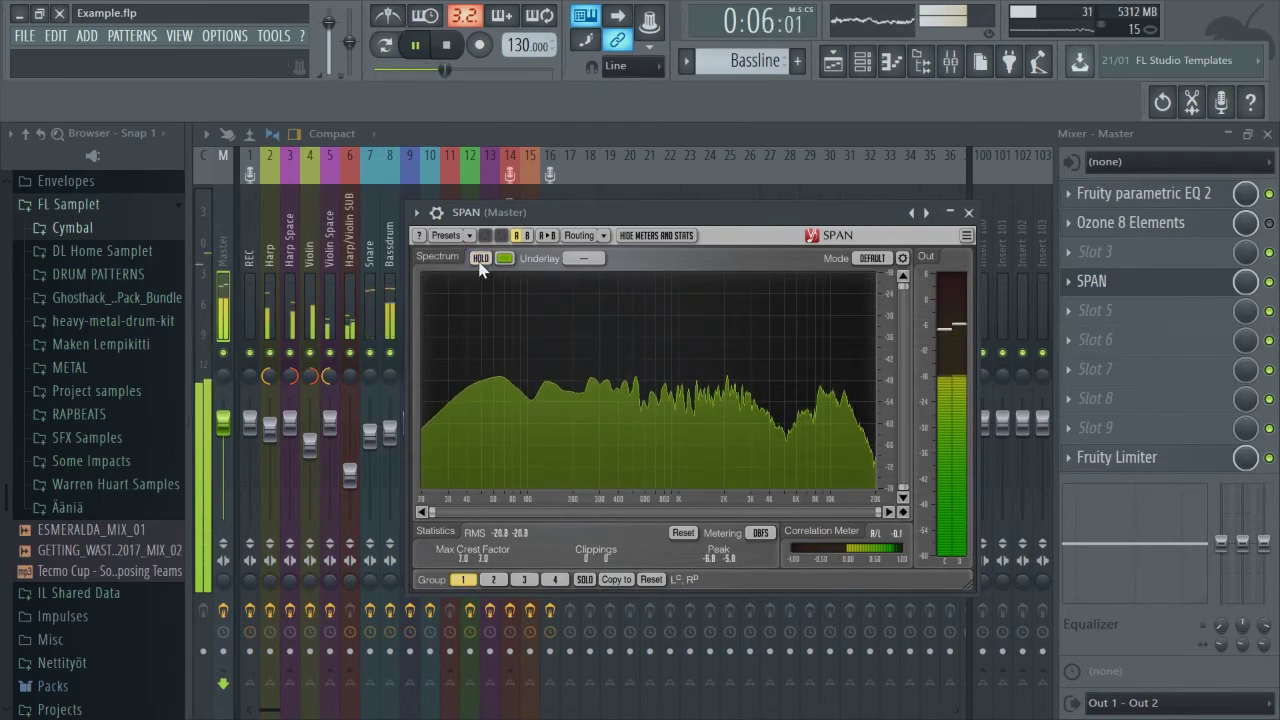
click(480, 258)
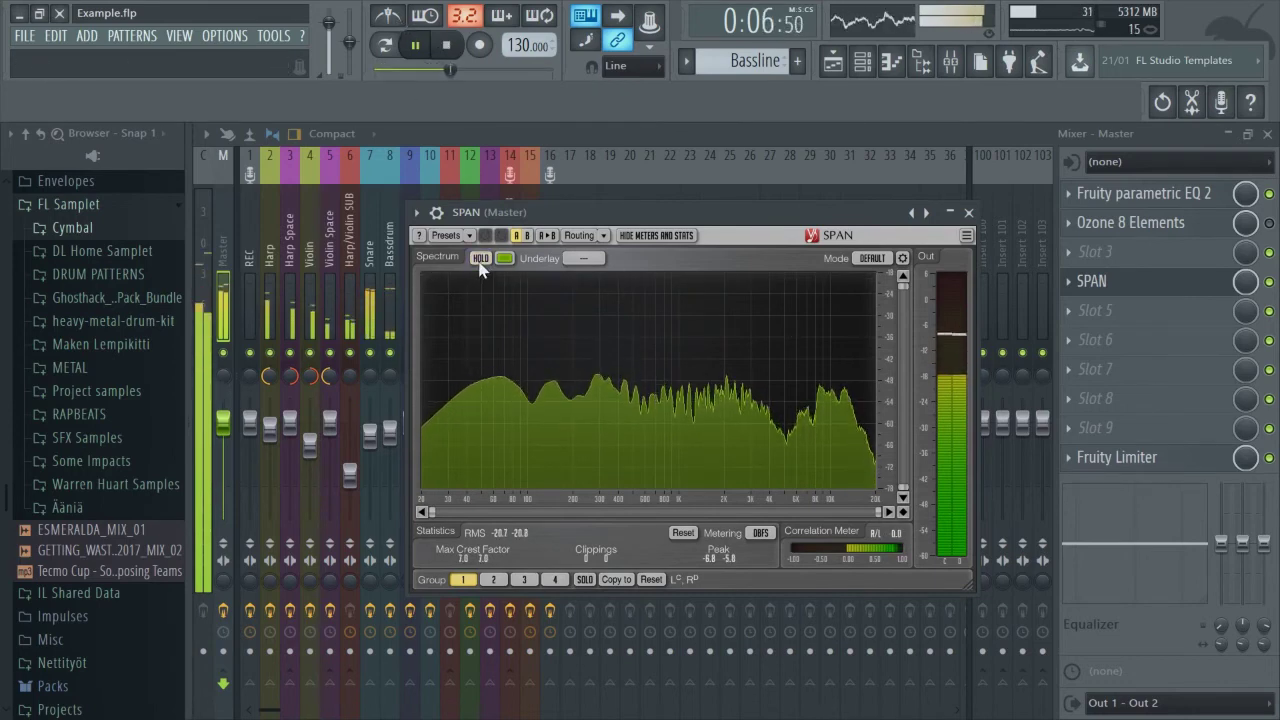
click(448, 47)
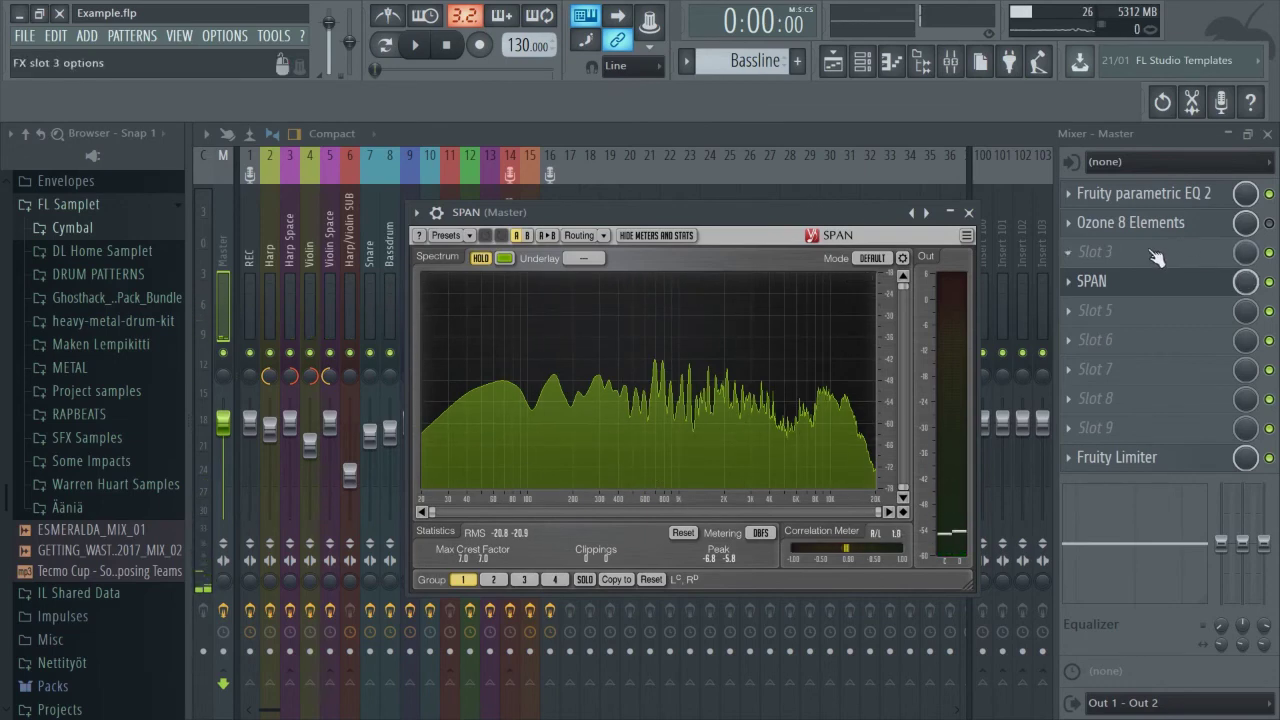
Re-enable Ozone 8 Elements on the Master, examine SPAN's spectrum during song playback, and close the analyzer after stopping.
click(1270, 224)
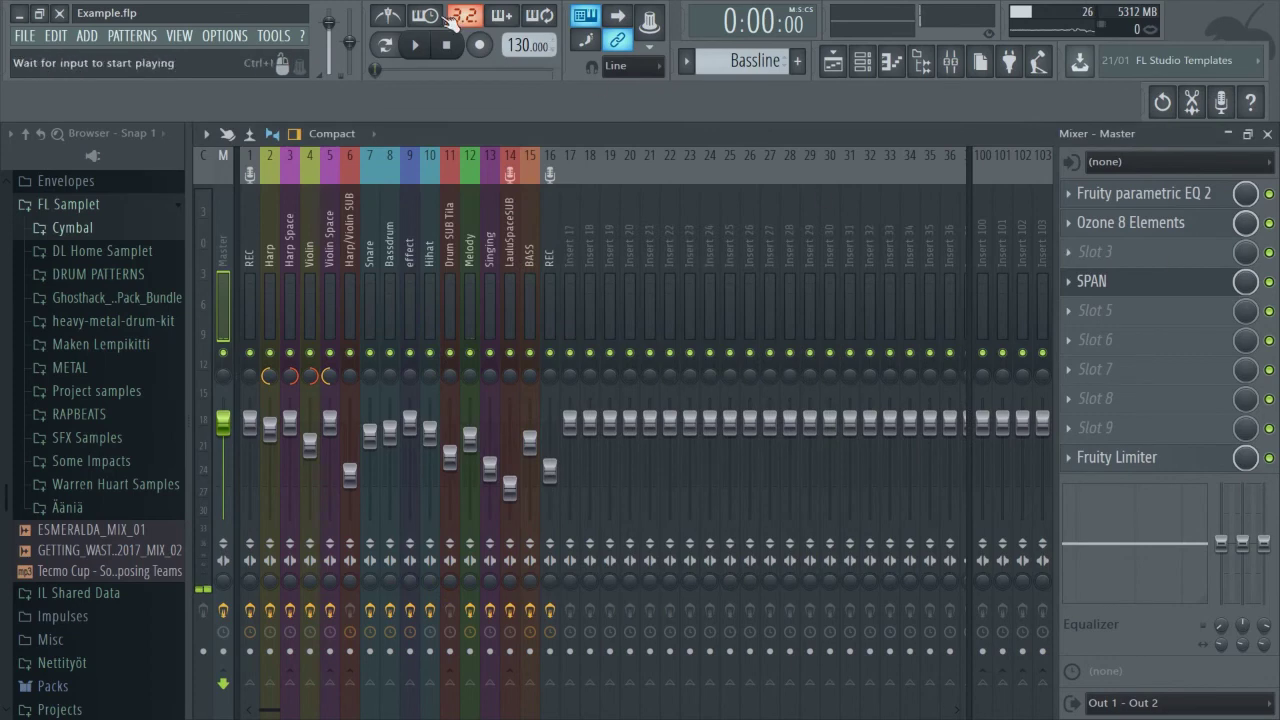
click(415, 44)
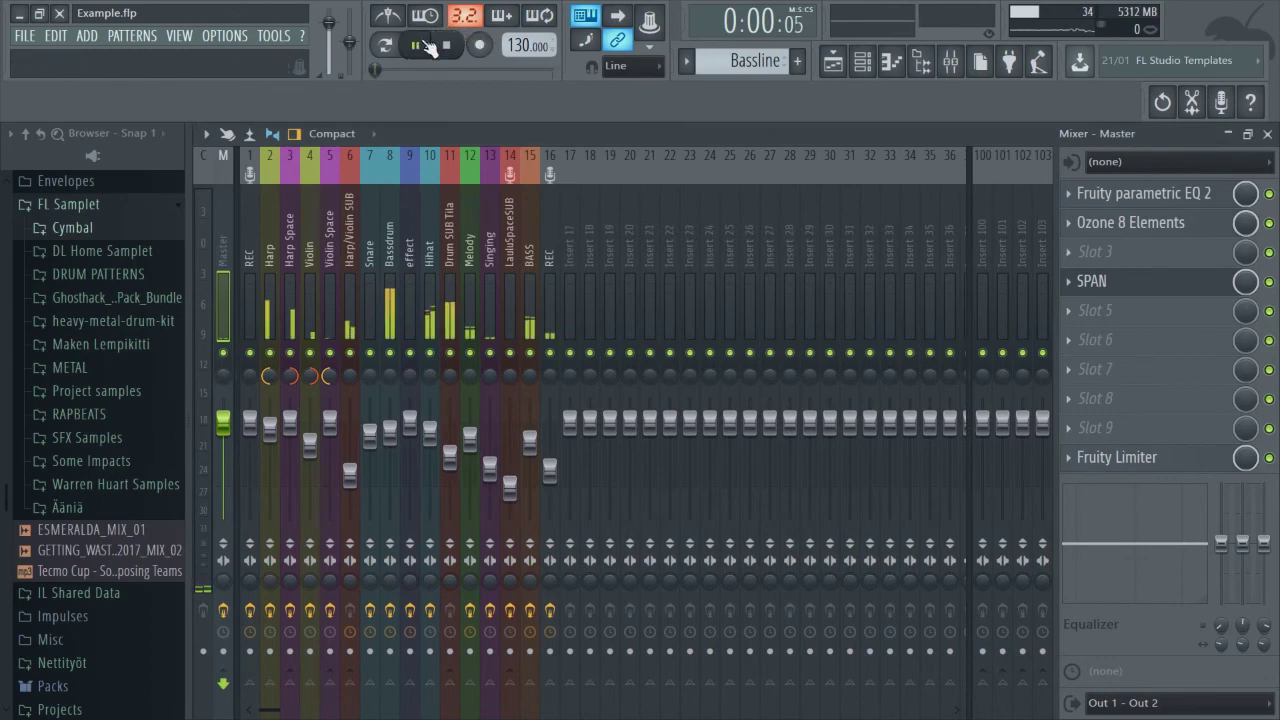
click(1092, 281)
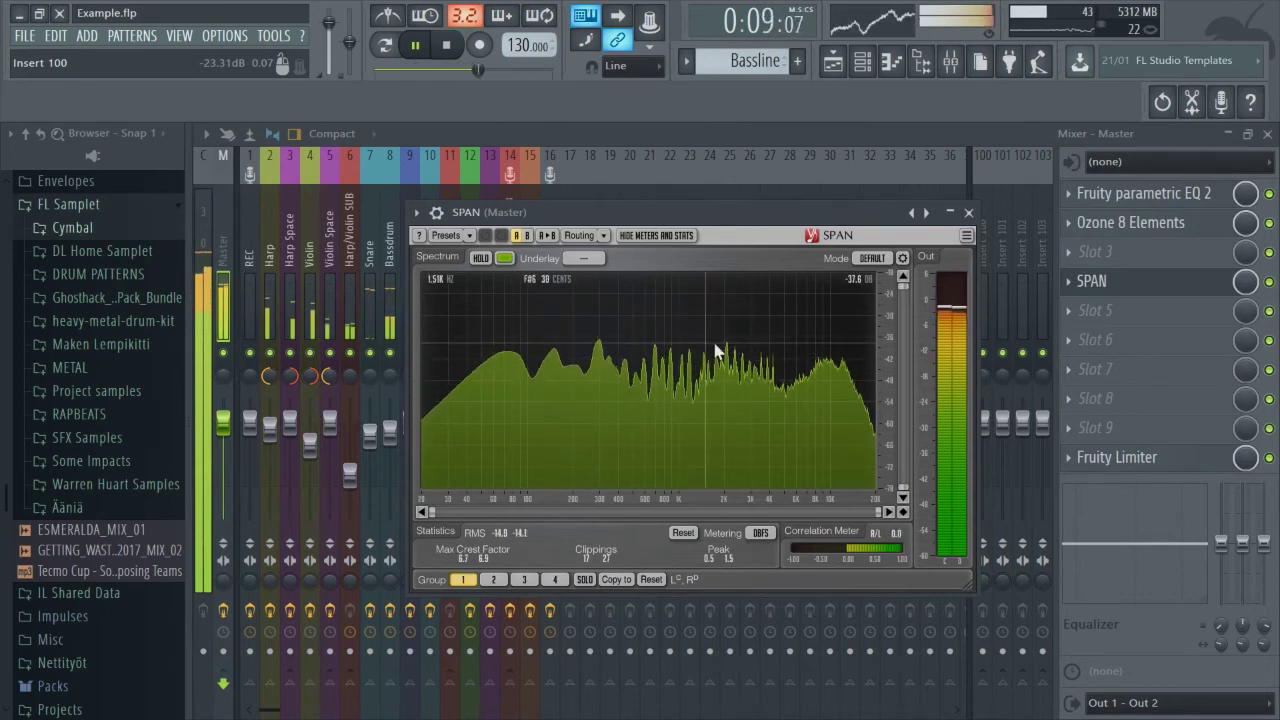
click(446, 44)
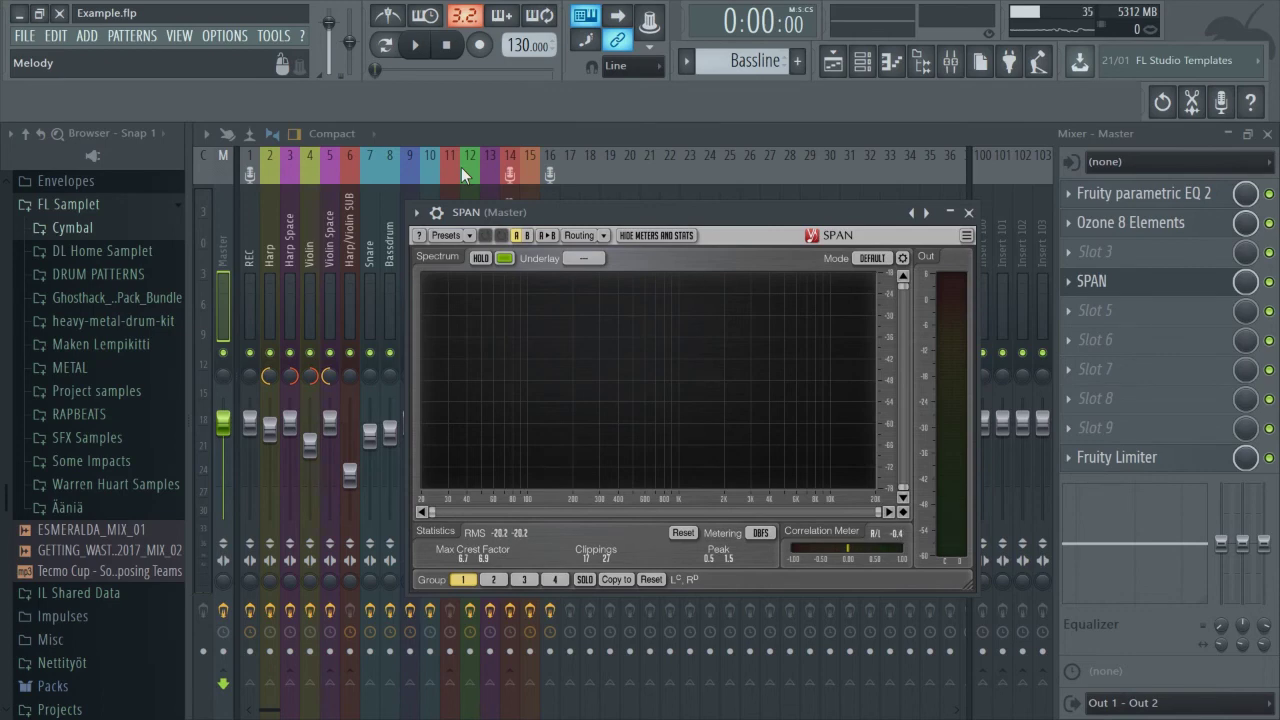
click(971, 215)
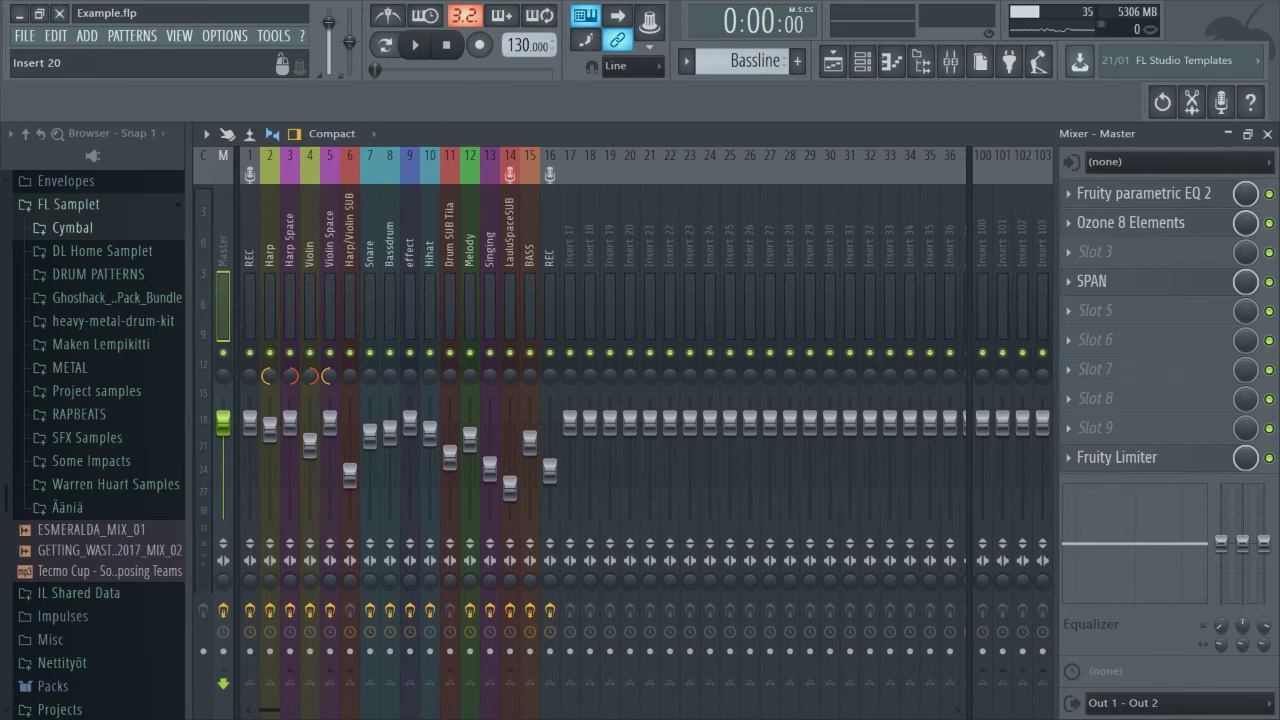
Solo the Snare mixer track together with its routed track and listen to it briefly.
click(370, 263)
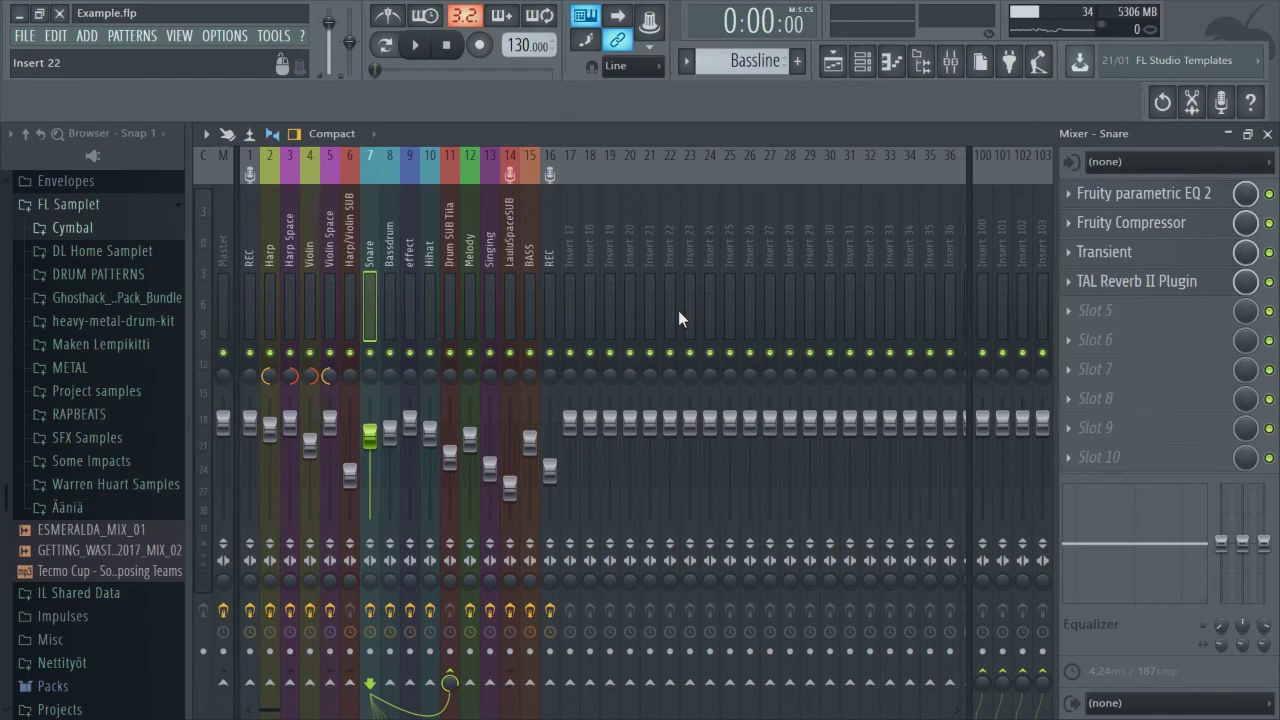
right_click(370, 355)
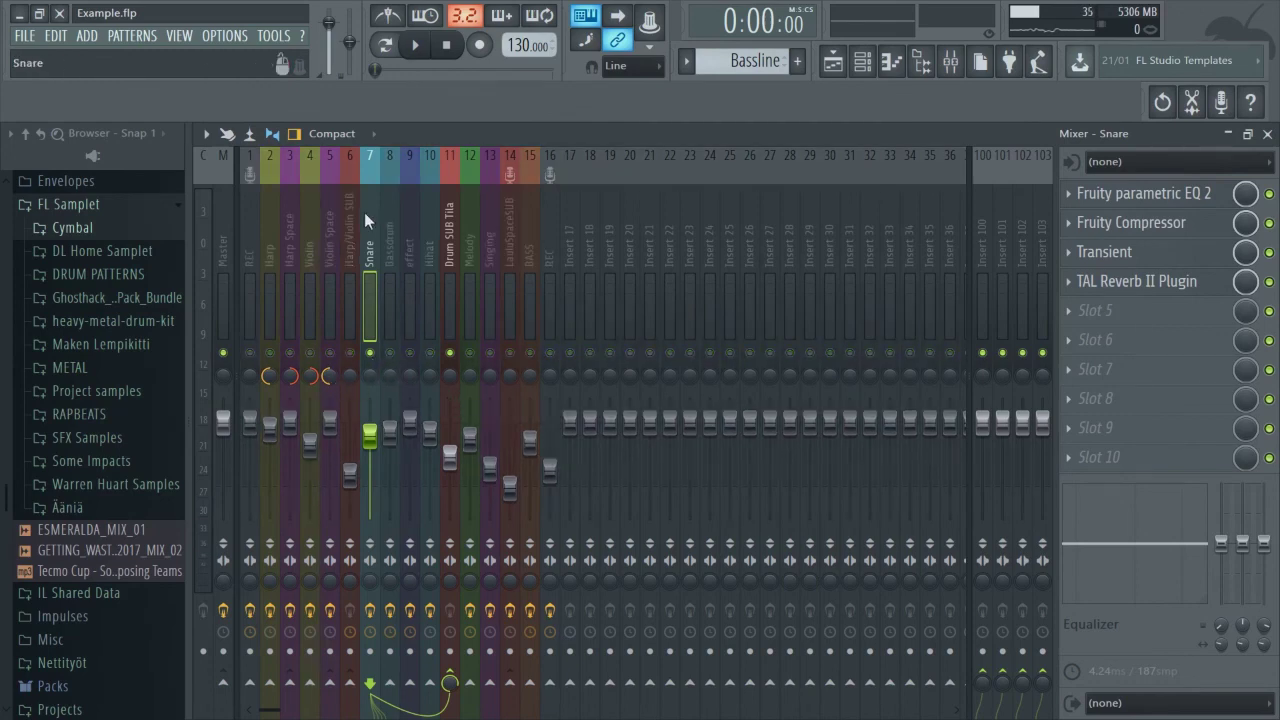
click(415, 48)
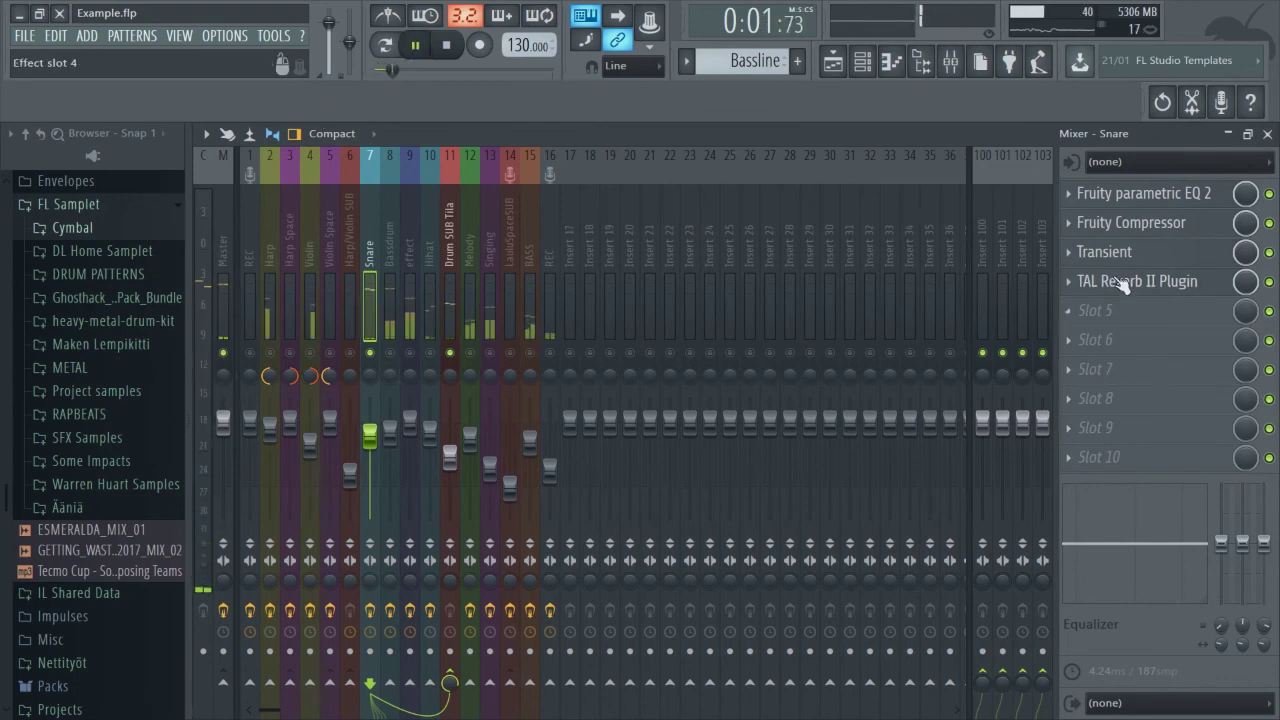
click(445, 47)
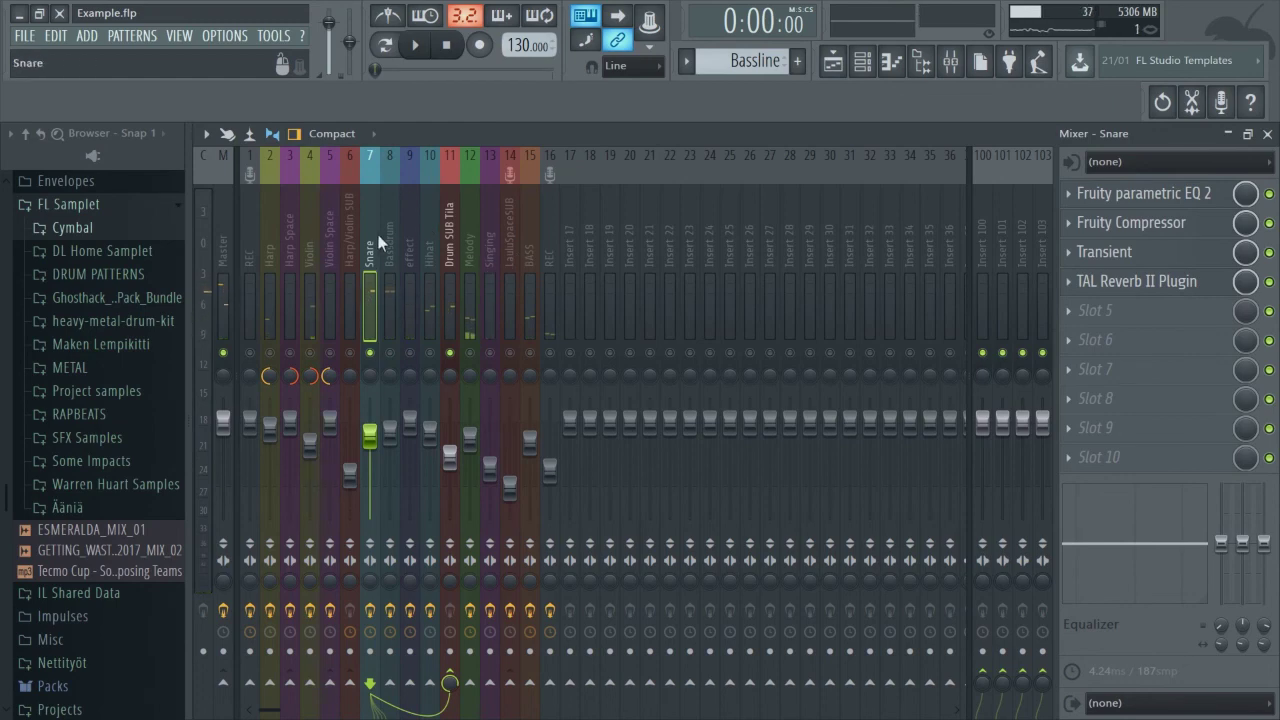
Look at the Fruity Reeverb 2 settings on the LauluSpaceSUB track, close the plugin and return to the Snare track.
click(524, 230)
click(516, 235)
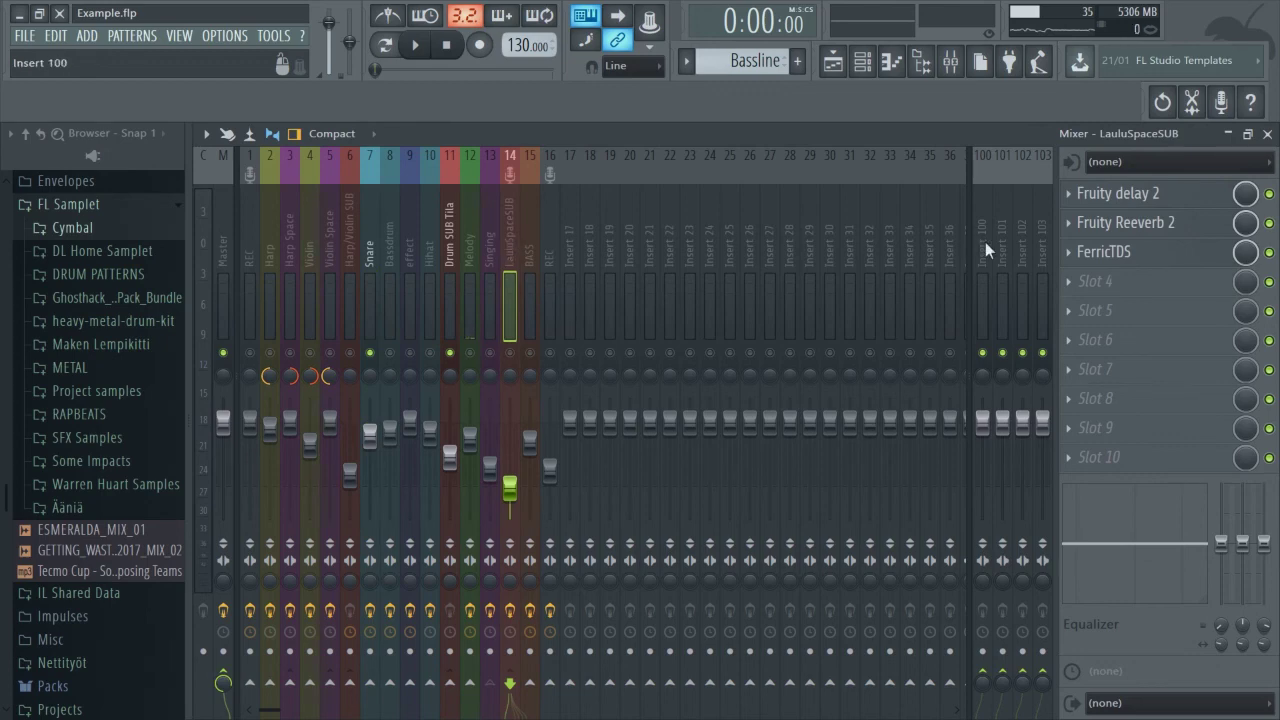
click(1100, 222)
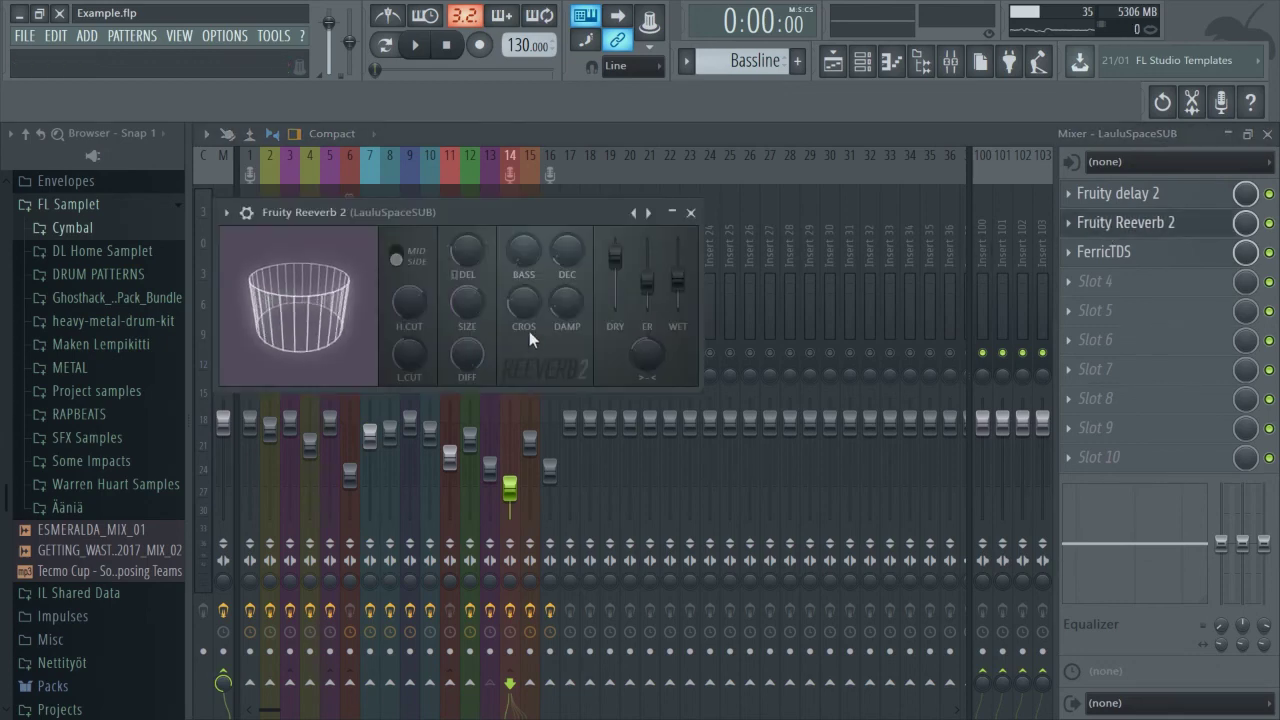
click(690, 212)
click(371, 258)
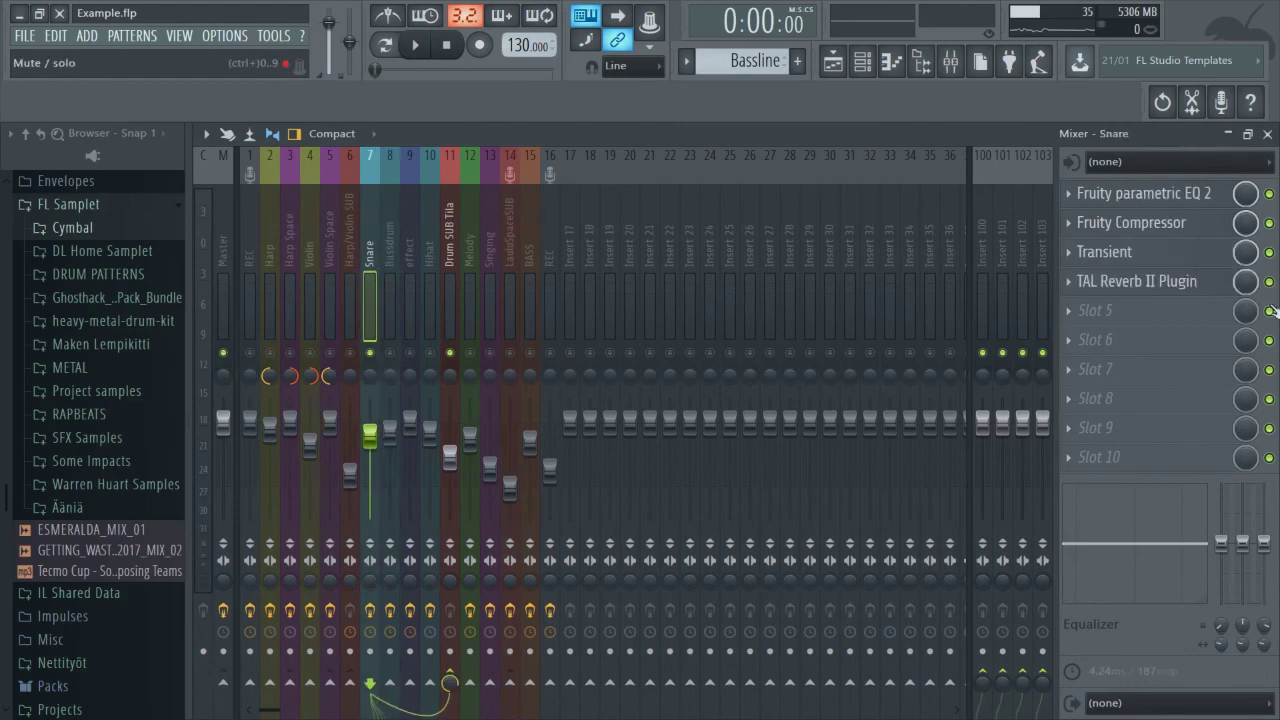
Compare the soloed Snare with TAL Reverb II Plugin on and off during playback, closing the plugin after stopping.
click(1165, 281)
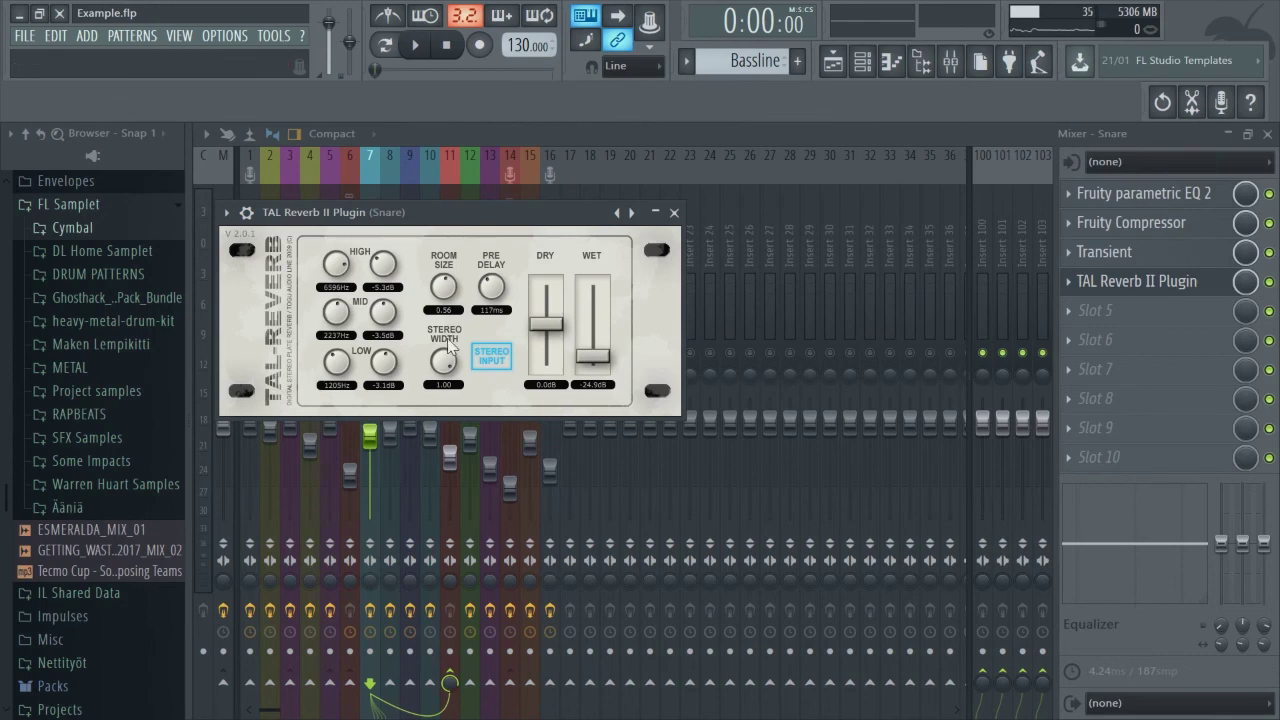
click(415, 45)
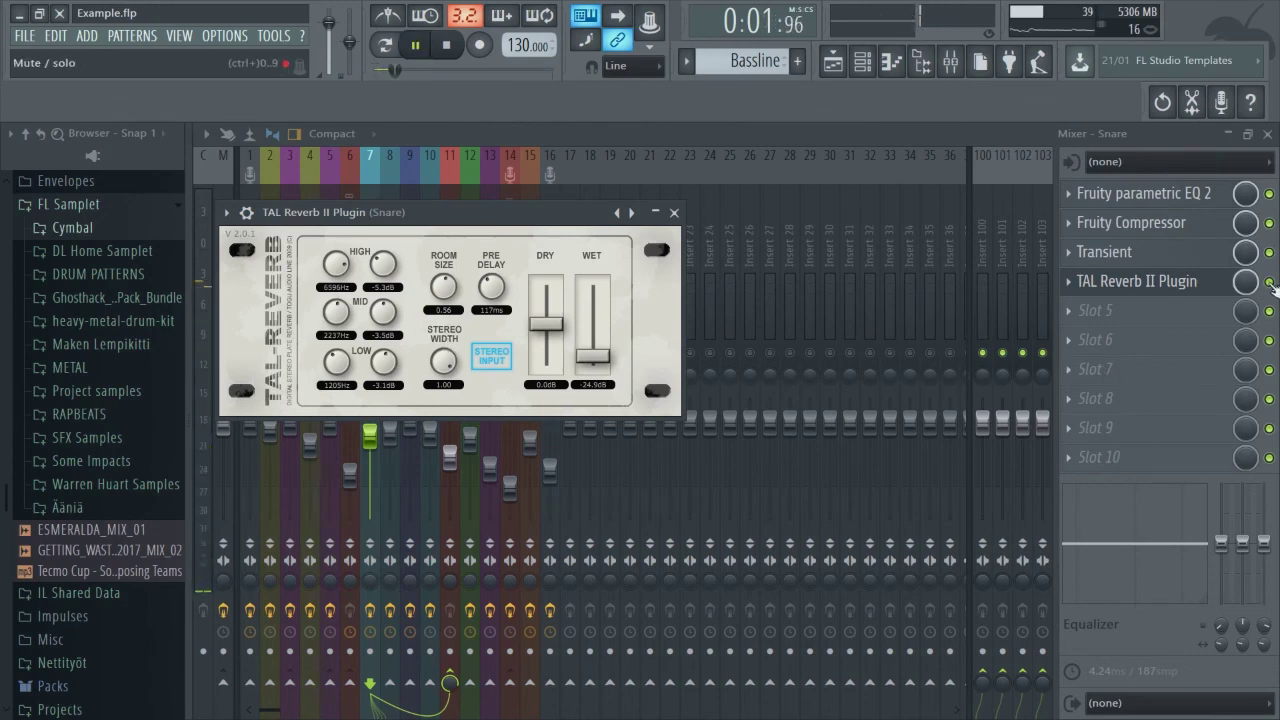
click(1195, 284)
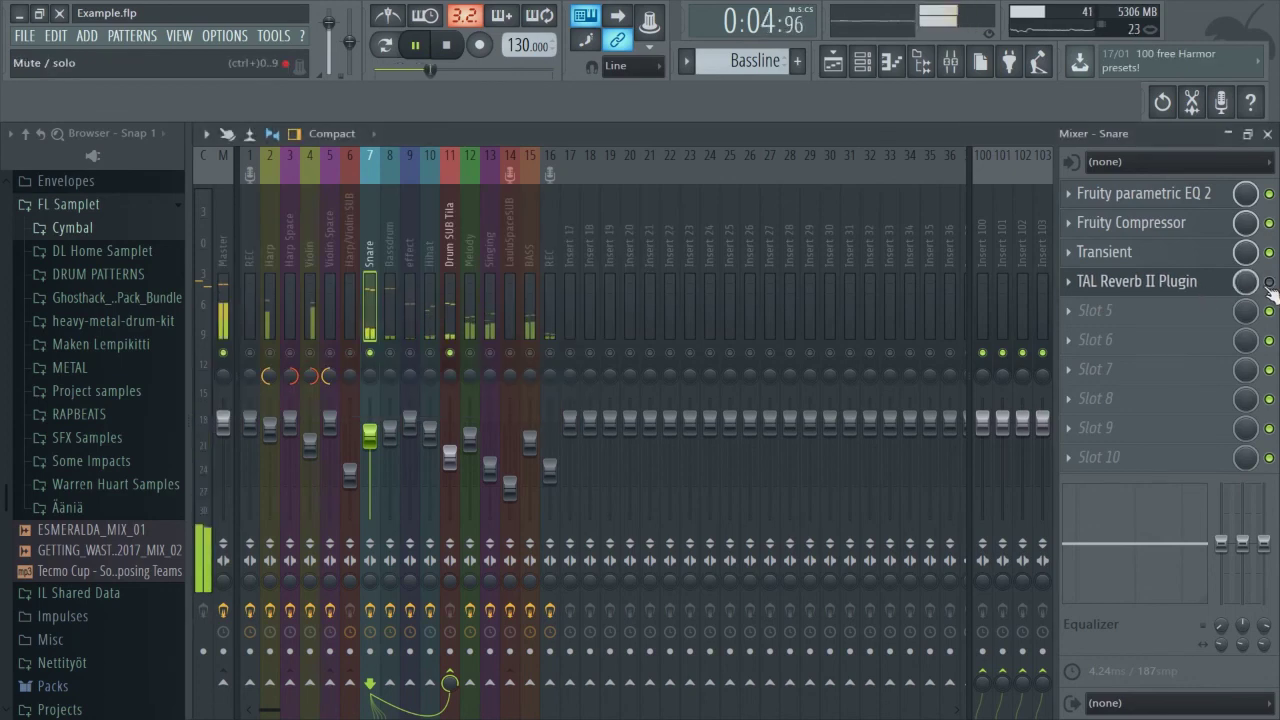
click(1190, 284)
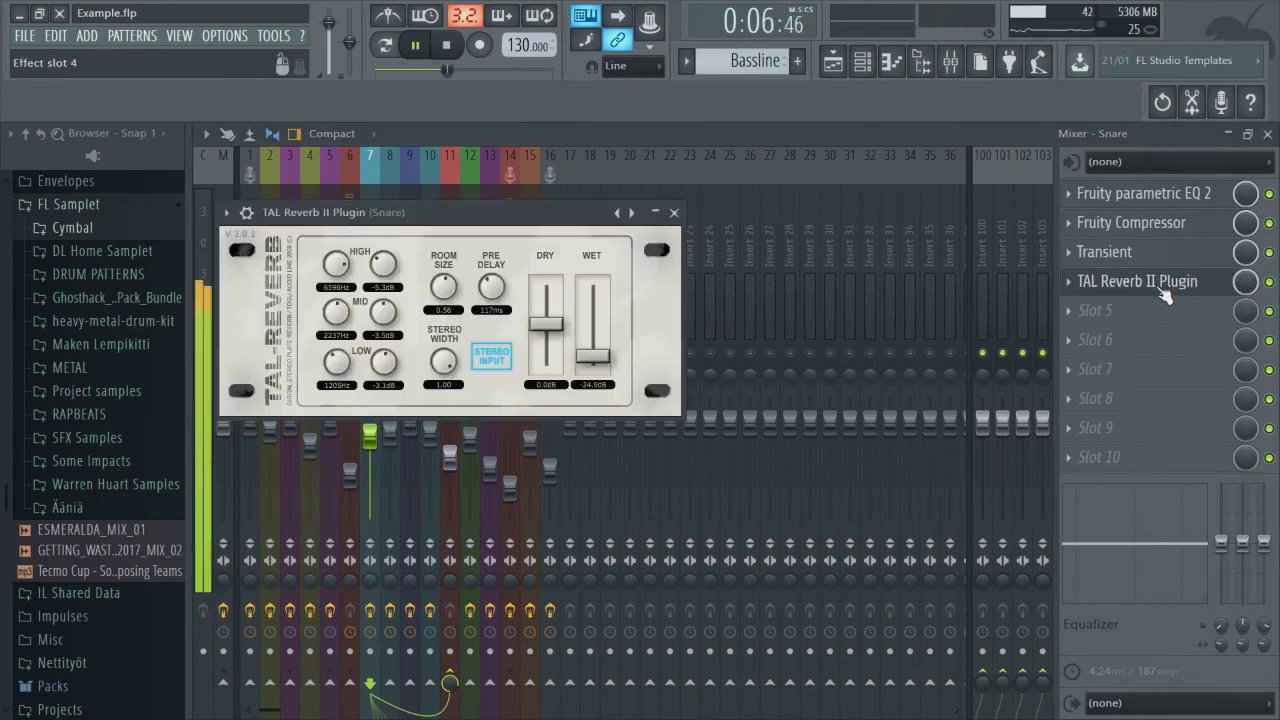
click(453, 46)
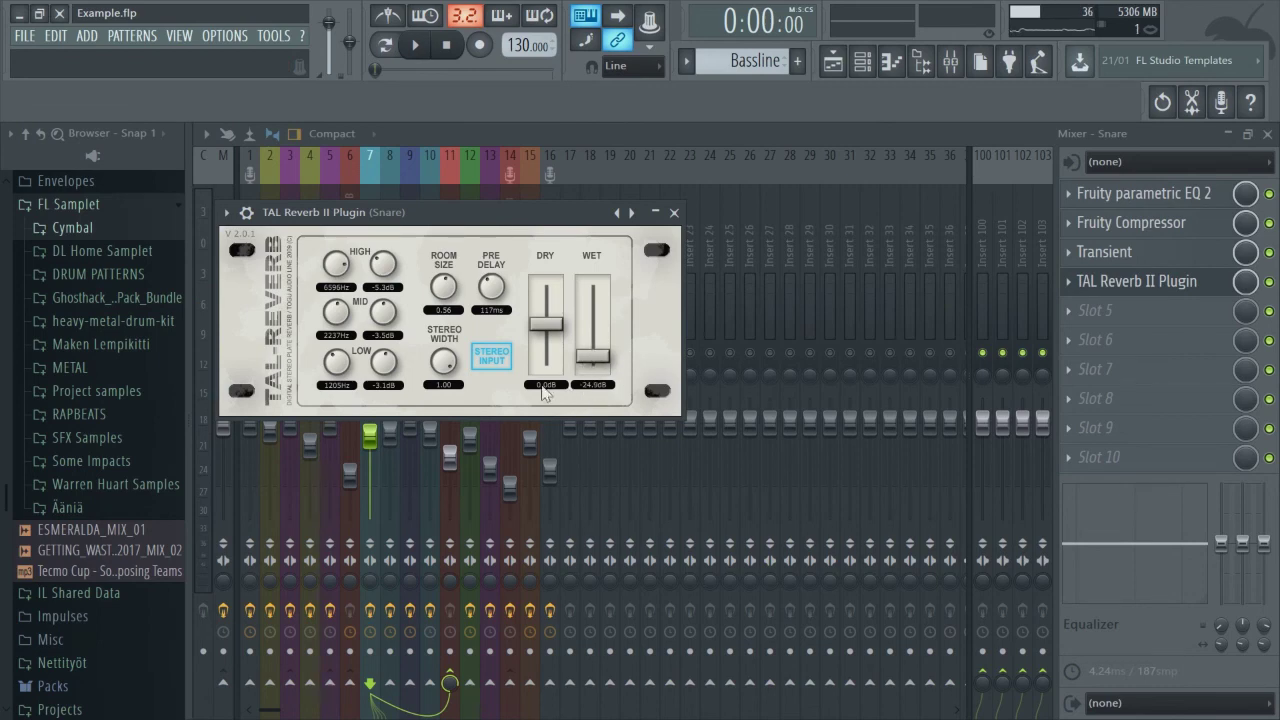
click(674, 212)
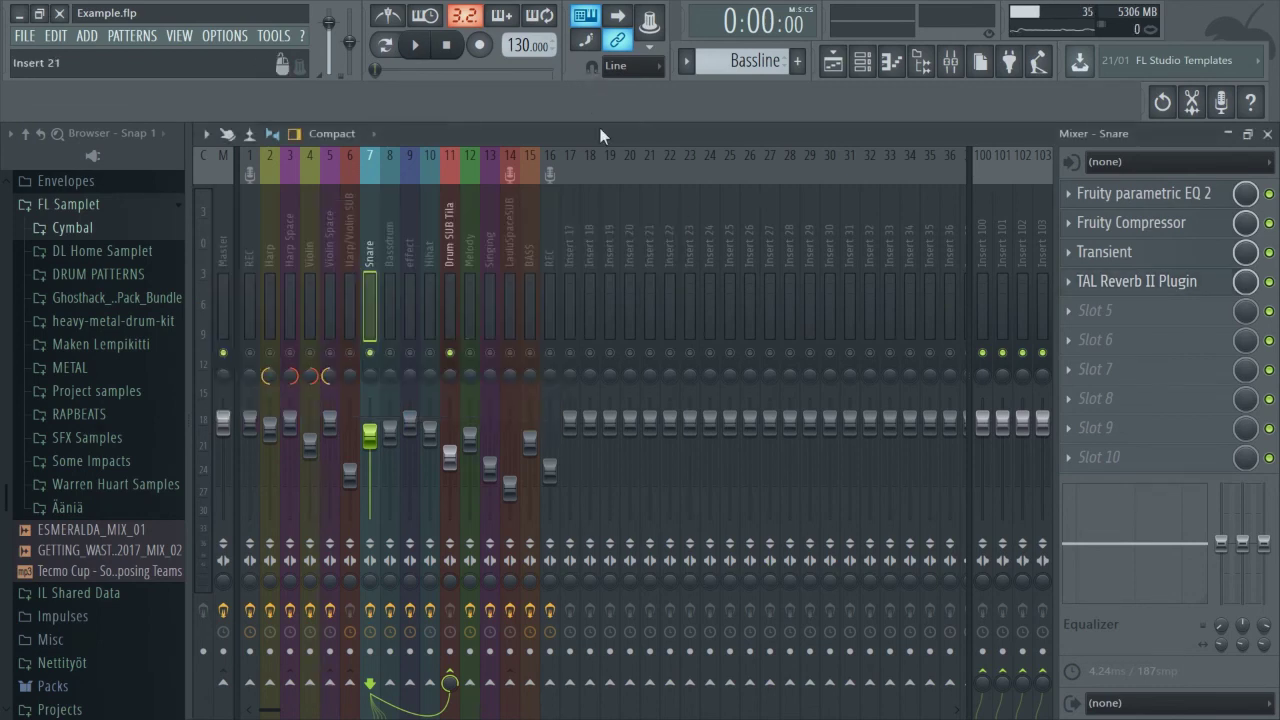